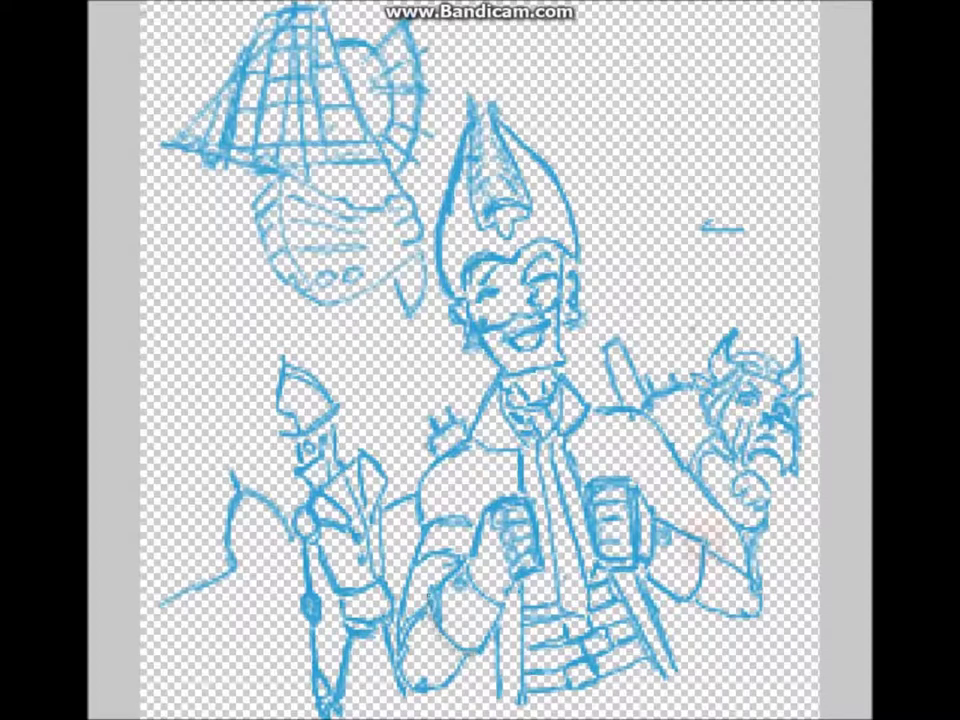
- Ink the central man's tall pointed hat in black over the blue sketch, including its brim and inner plume outline
drag(703, 543, 718, 557)
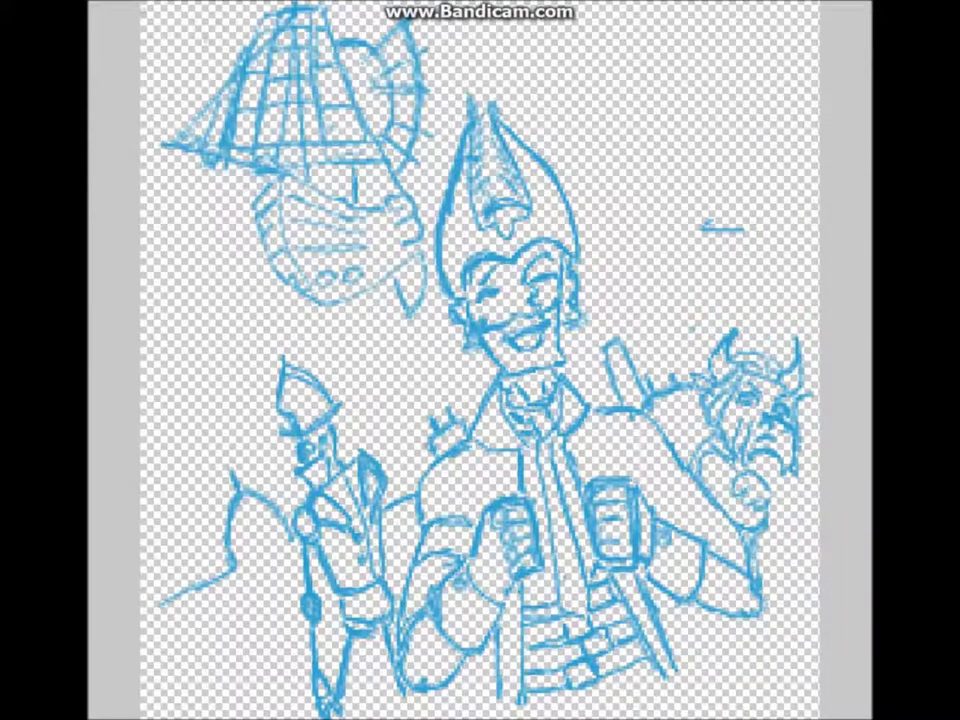
key(ctrl+plus)
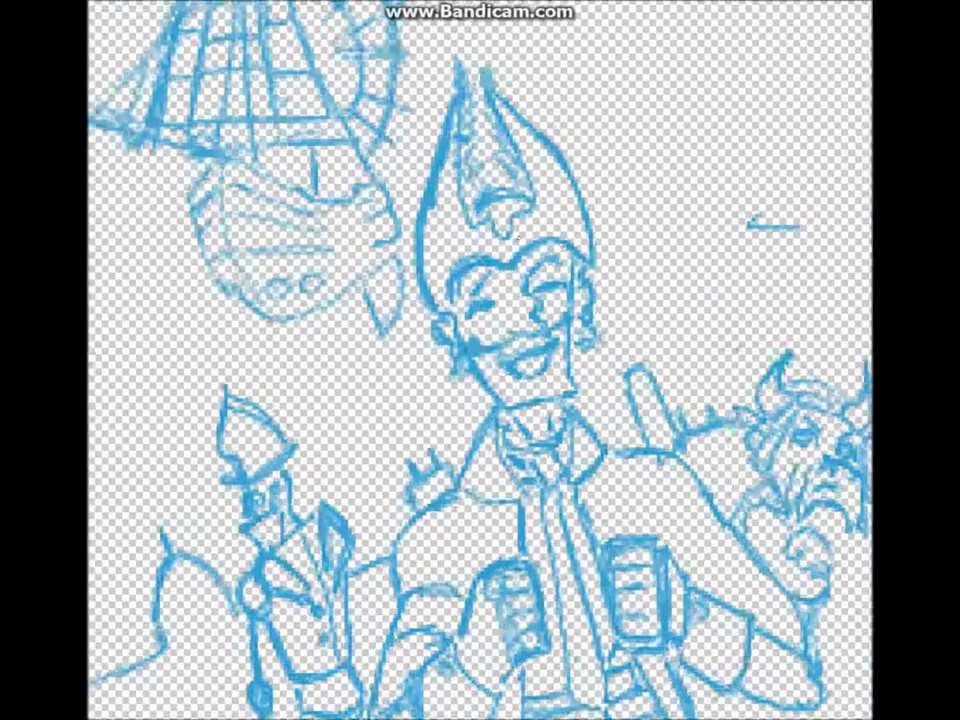
mouse_move(437, 25)
mouse_down()
mouse_move(395, 150)
mouse_move(410, 340)
mouse_move(445, 130)
mouse_move(450, 212)
mouse_up()
mouse_move(447, 130)
mouse_down()
mouse_move(500, 235)
mouse_move(540, 190)
mouse_up()
mouse_move(475, 25)
mouse_down()
mouse_move(570, 130)
mouse_move(615, 280)
mouse_up()
mouse_move(420, 305)
mouse_down()
mouse_move(520, 245)
mouse_move(612, 285)
mouse_up()
drag(552, 92, 596, 200)
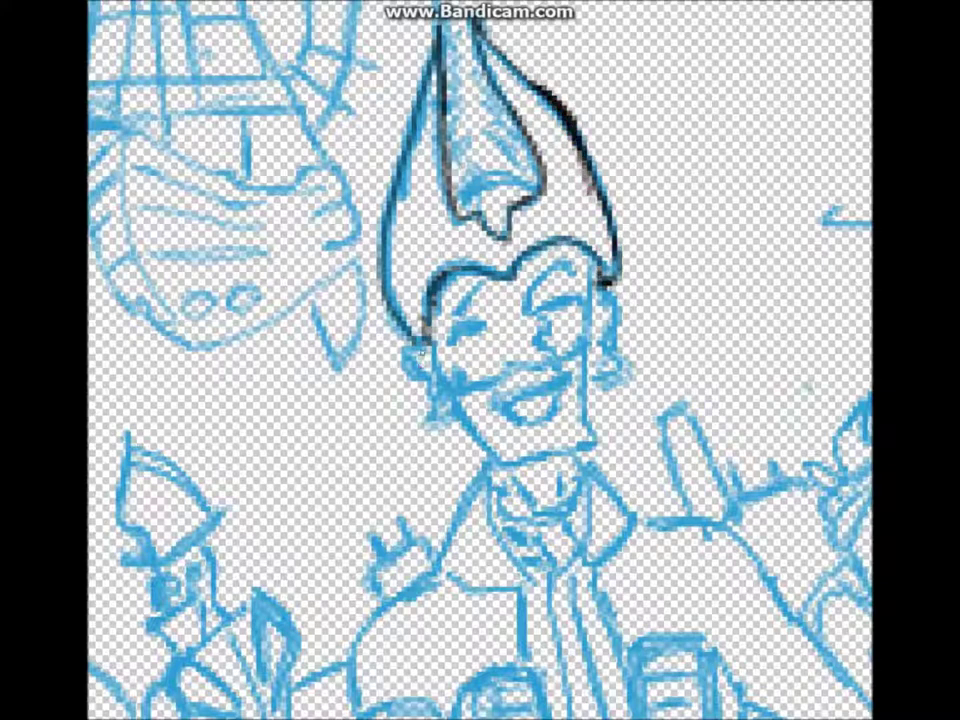
- Ink the central man's ears, eyebrows, eyes, nose, moustache, smiling mouth and jaw in black over the blue sketch
drag(603, 285, 600, 360)
mouse_move(428, 330)
mouse_down()
mouse_move(410, 372)
mouse_move(484, 313)
mouse_move(484, 322)
mouse_up()
drag(546, 285, 586, 272)
drag(536, 308, 584, 300)
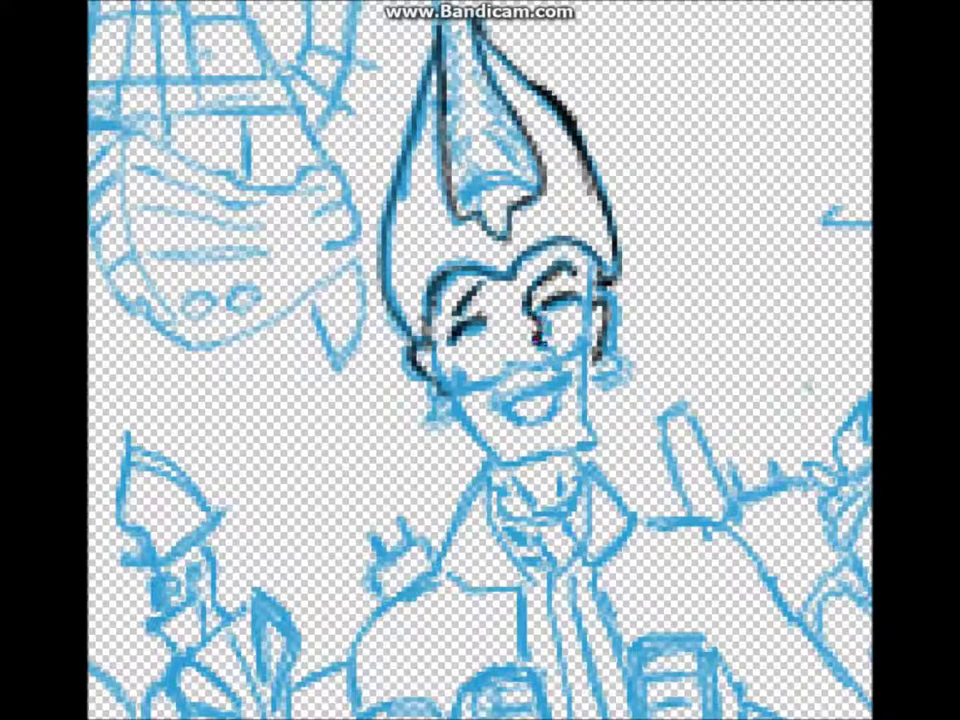
mouse_move(455, 372)
mouse_down()
mouse_move(505, 378)
mouse_move(527, 368)
mouse_up()
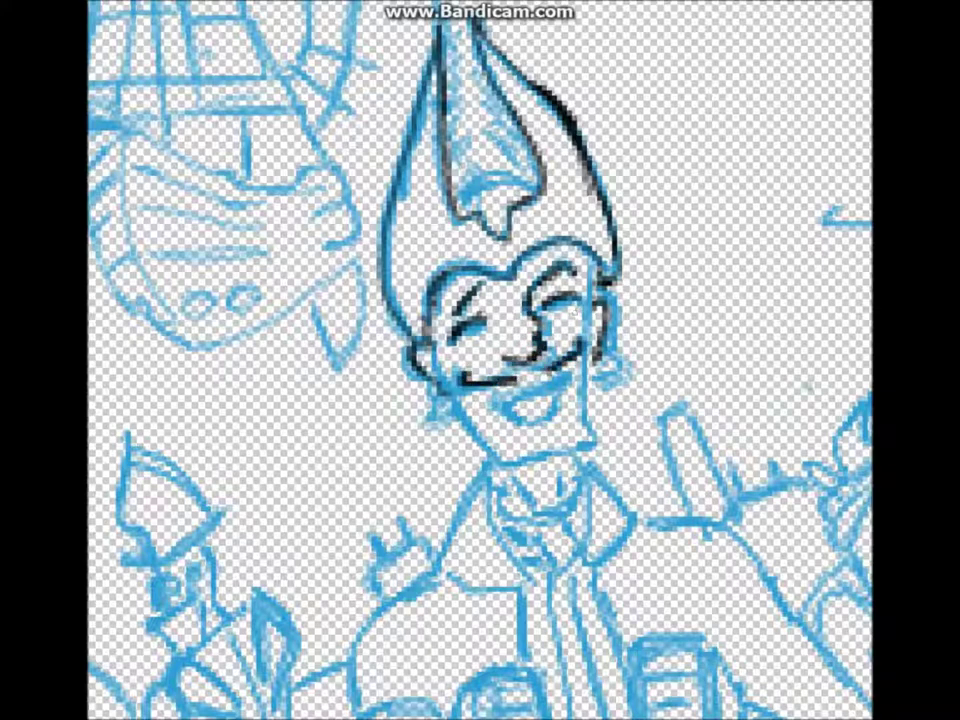
mouse_move(430, 392)
mouse_down()
mouse_move(485, 455)
mouse_move(595, 438)
mouse_up()
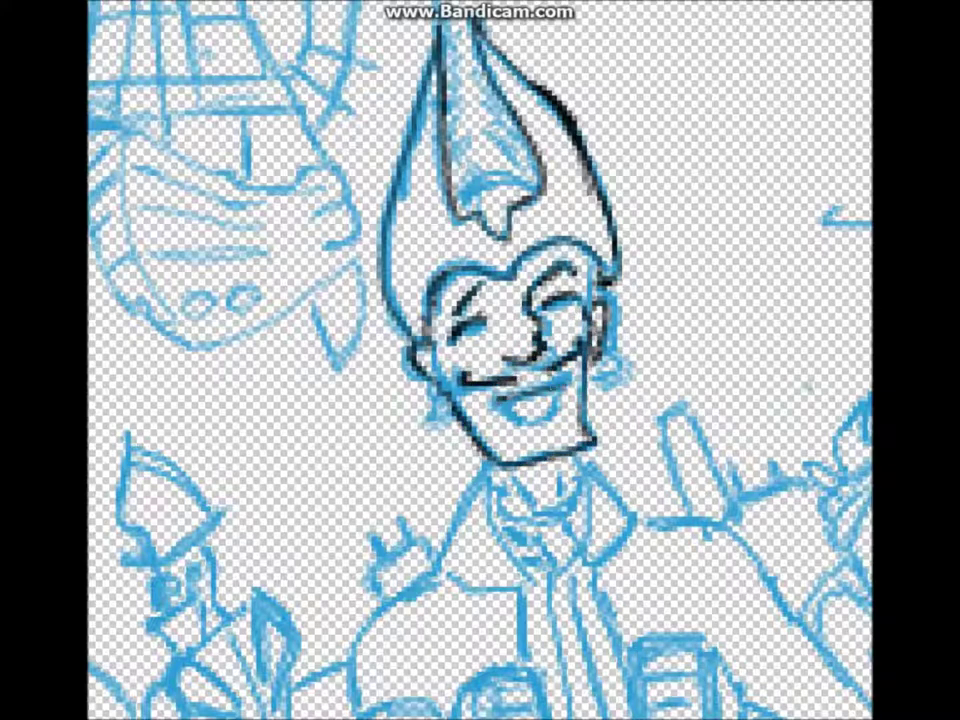
drag(503, 400, 562, 396)
key(minus)
key(minus)
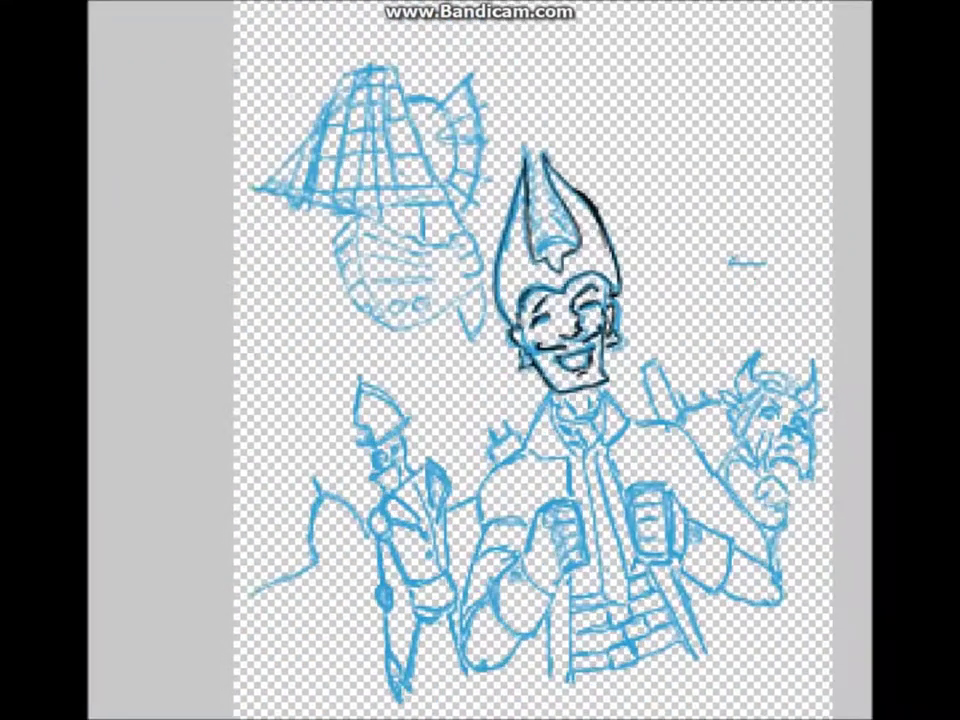
- Ink the central man's left-hand shoulder, sleeve and raised fist with thin black lines over the sketch
key(alt+e)
click(127, 432)
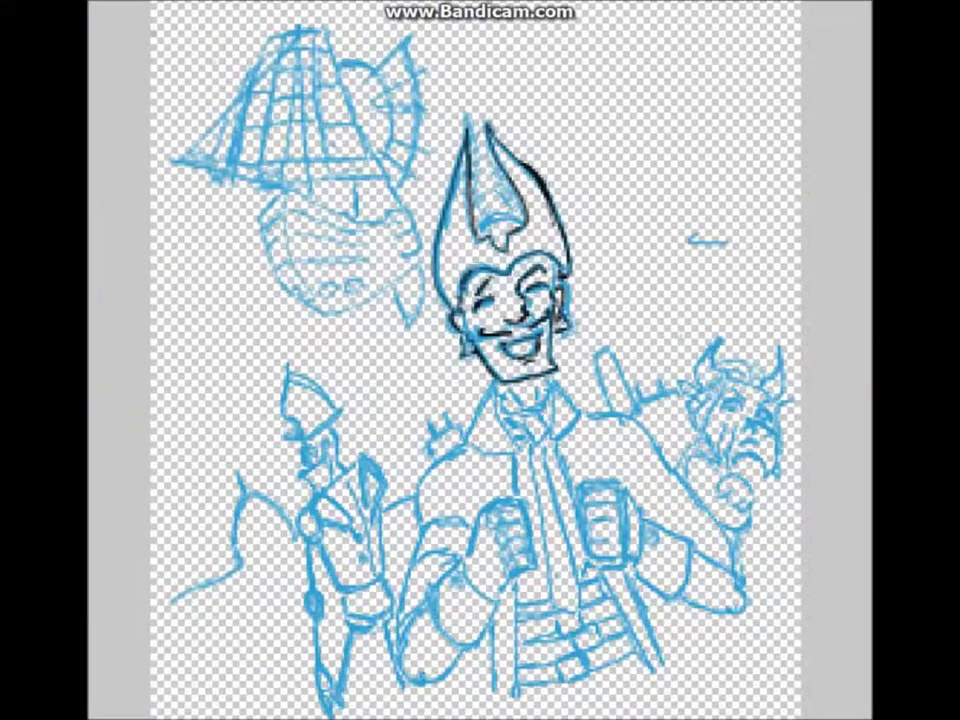
mouse_move(490, 388)
mouse_down()
mouse_move(435, 451)
mouse_move(420, 485)
mouse_up()
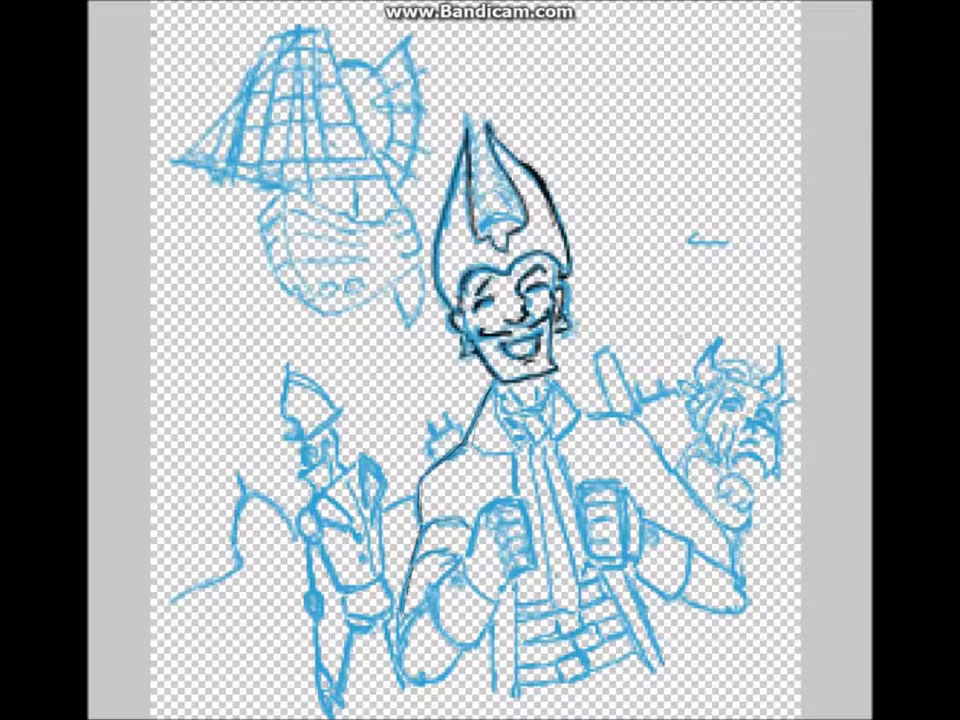
drag(402, 642, 440, 686)
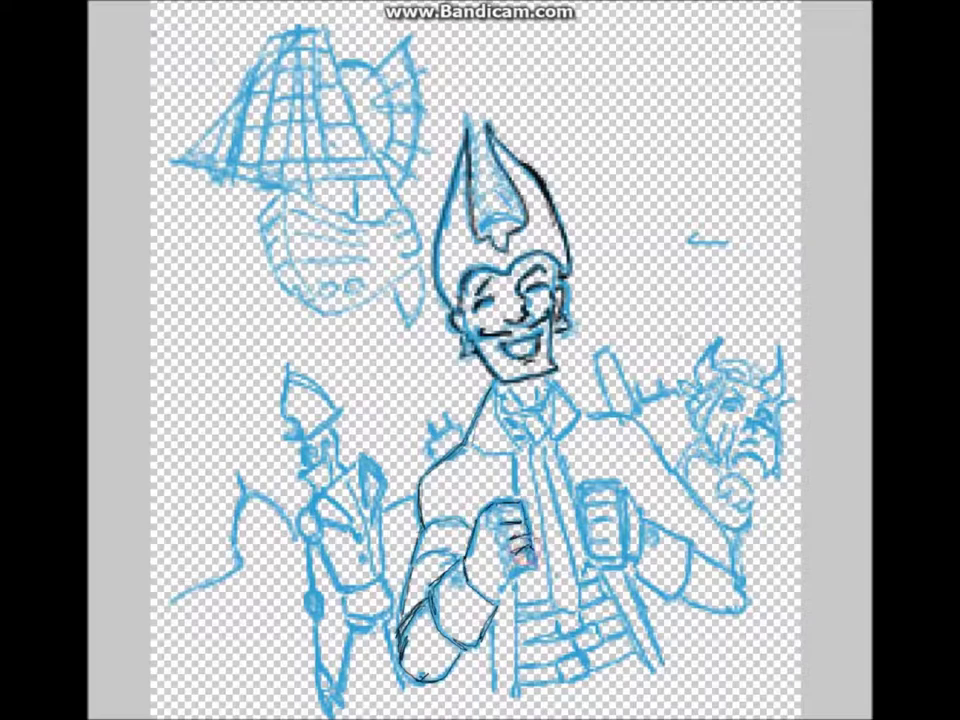
drag(498, 522, 508, 560)
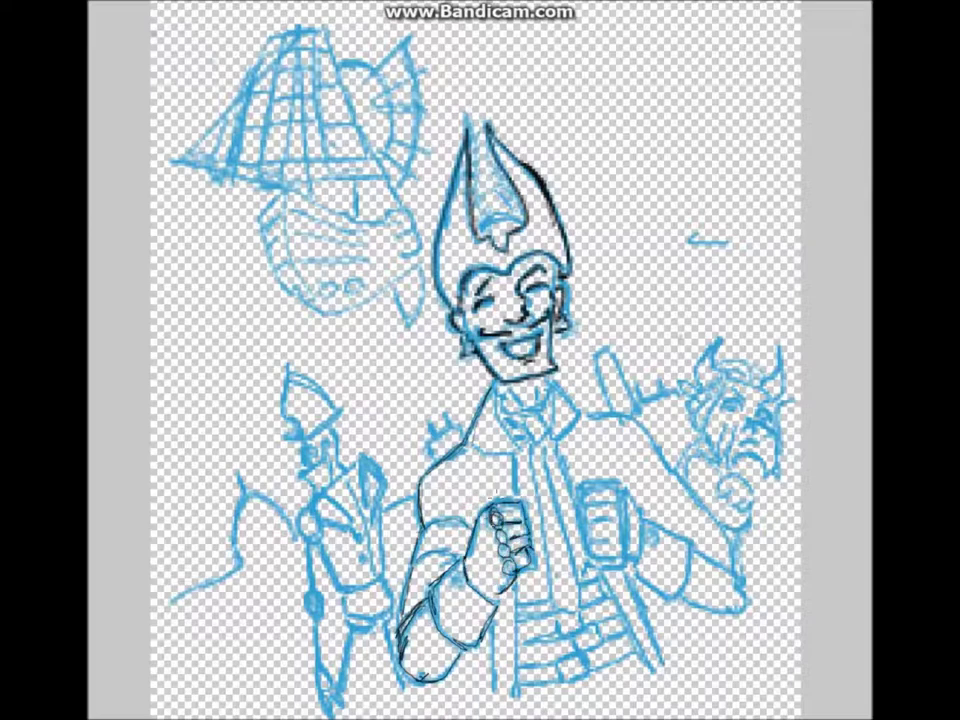
- Refine the left-hand fist's four curled fingers, with a round knuckle at the base of each
scroll(510, 544, up, 4)
drag(450, 435, 505, 545)
drag(470, 500, 520, 595)
drag(515, 522, 580, 515)
drag(520, 560, 580, 550)
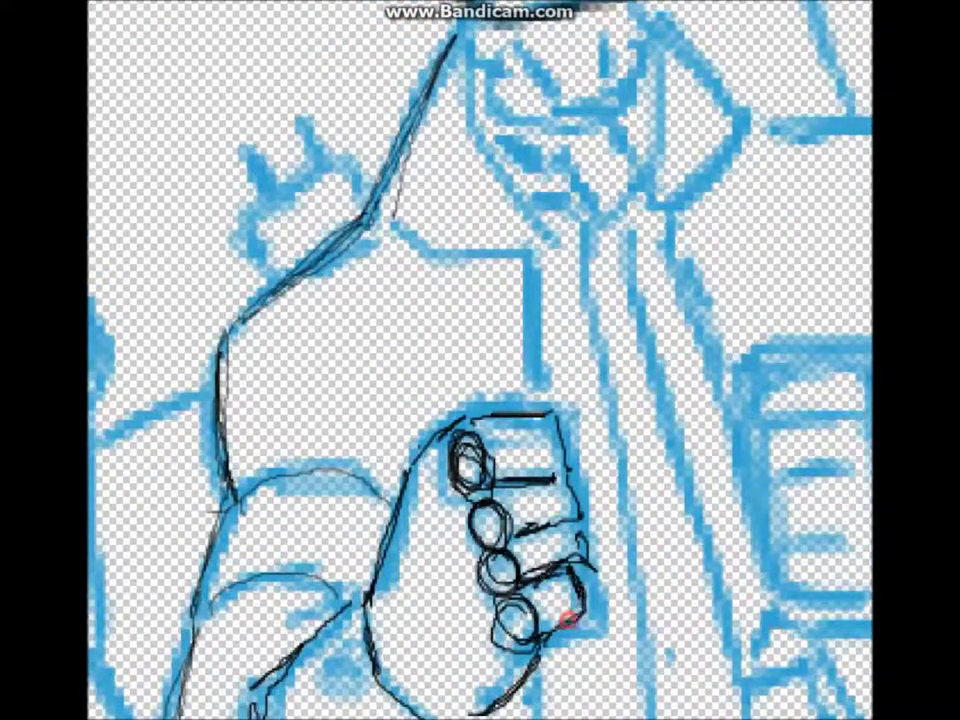
drag(535, 605, 585, 590)
drag(578, 530, 585, 580)
mouse_move(470, 425)
mouse_down()
mouse_move(558, 418)
mouse_move(574, 485)
mouse_up()
scroll(480, 360, down, 5)
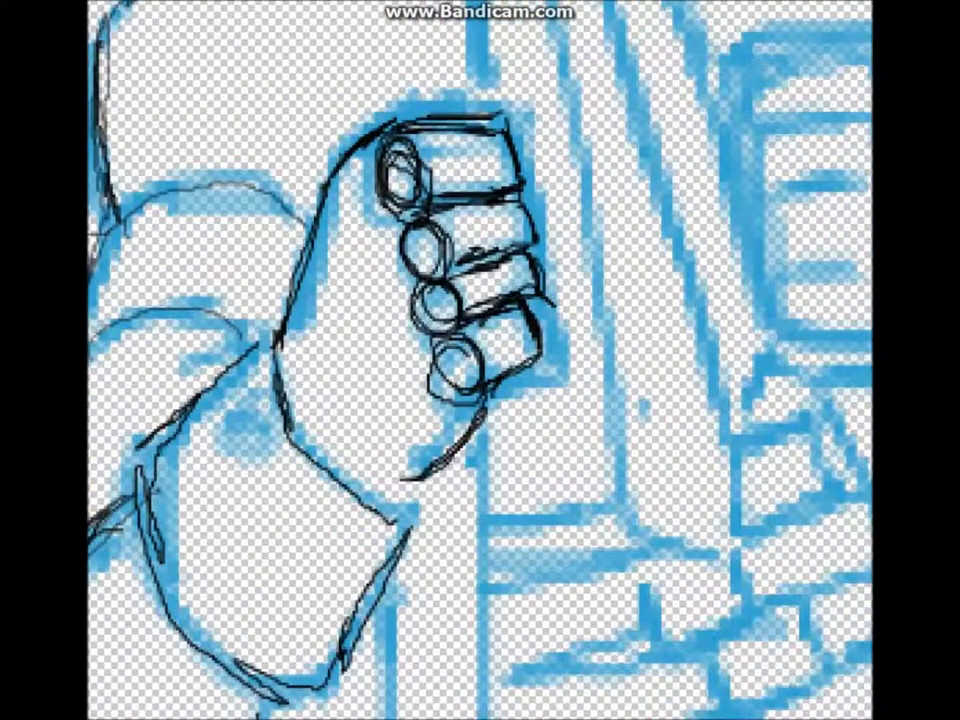
- Strengthen the outline of the sleeve cuff below the left-hand fist and close it with a small fold at the wrist
drag(262, 342, 141, 489)
drag(140, 440, 160, 560)
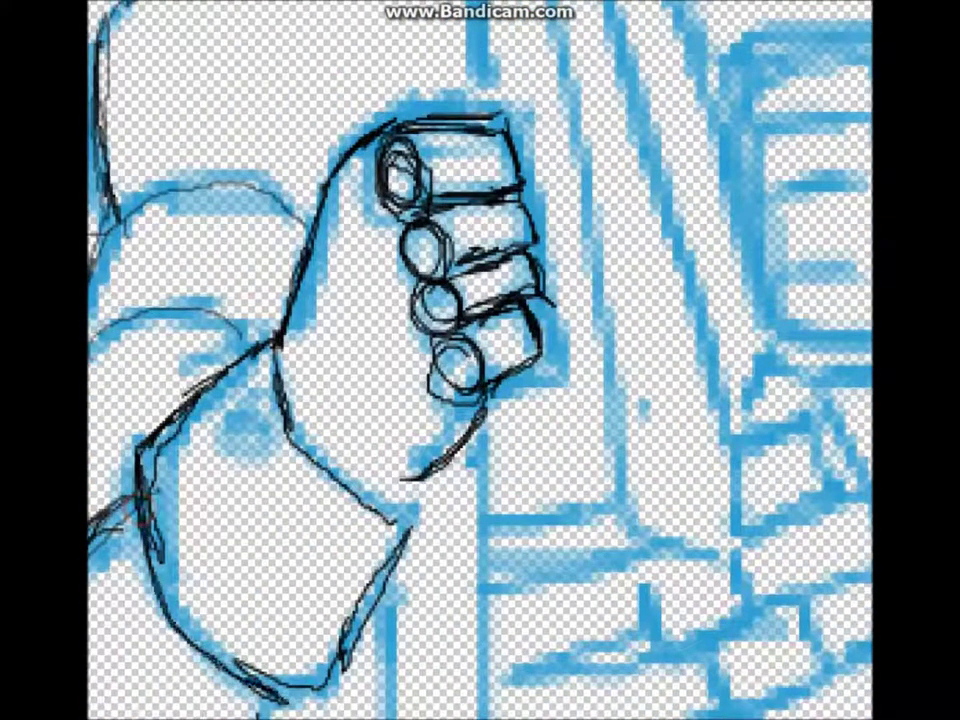
mouse_move(392, 492)
mouse_down()
mouse_move(372, 600)
mouse_move(300, 695)
mouse_up()
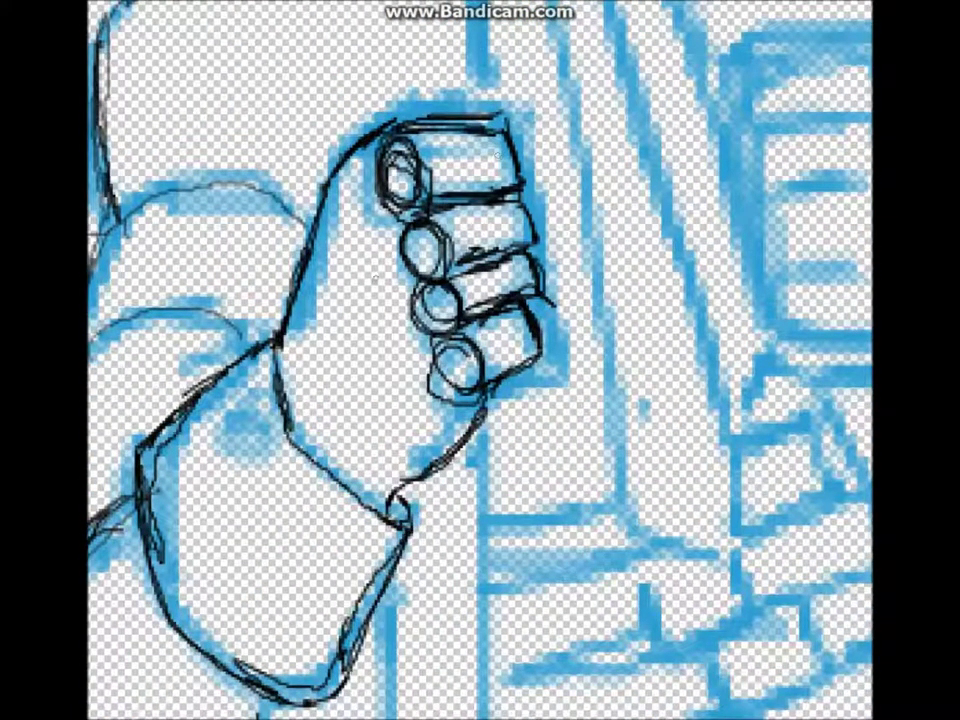
- Add curved joint and crease lines across the four fingers of the left-hand fist
mouse_move(505, 135)
mouse_down()
mouse_move(515, 195)
mouse_move(498, 315)
mouse_up()
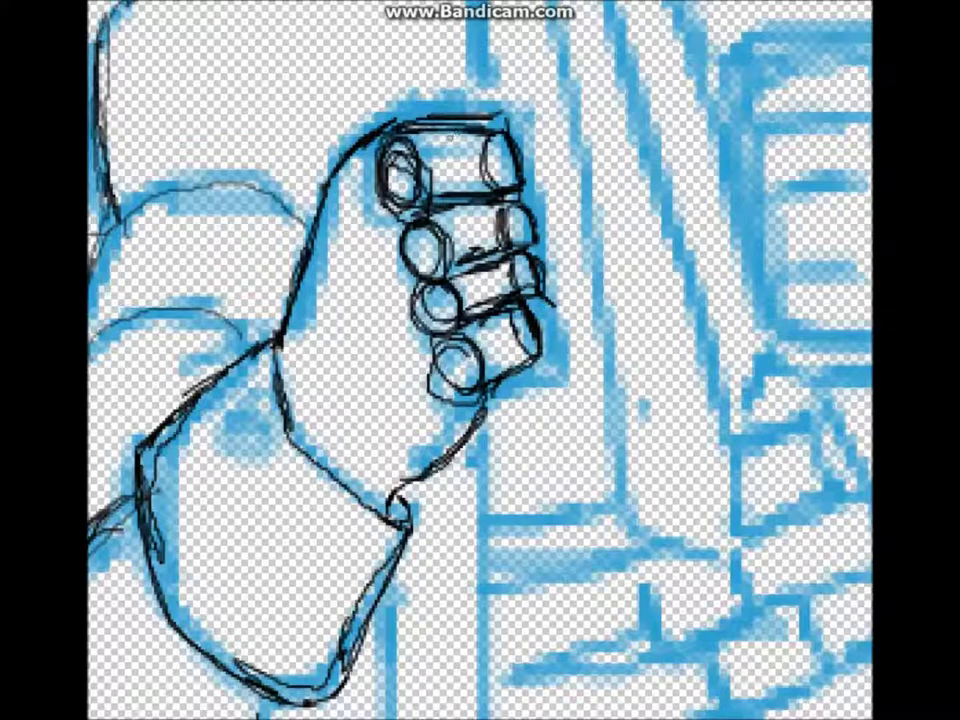
drag(452, 135, 460, 190)
drag(476, 210, 480, 250)
drag(432, 388, 458, 345)
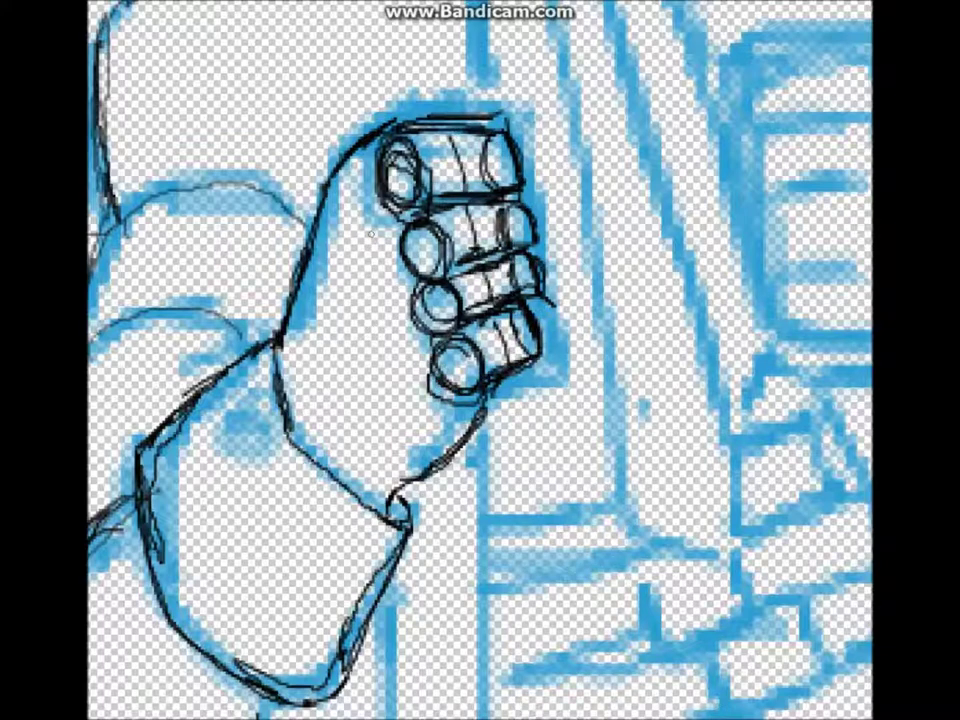
- Draw four tendon lines ending in small rounded knobs on the back of the left-hand fist
drag(395, 268, 350, 390)
drag(432, 393, 375, 425)
drag(362, 210, 300, 335)
drag(322, 367, 342, 400)
drag(375, 425, 366, 436)
- Ink the left-hand shoulder contour, the coat collar flap and the vertical coat edge above the fist
scroll(195, 200, down, 5)
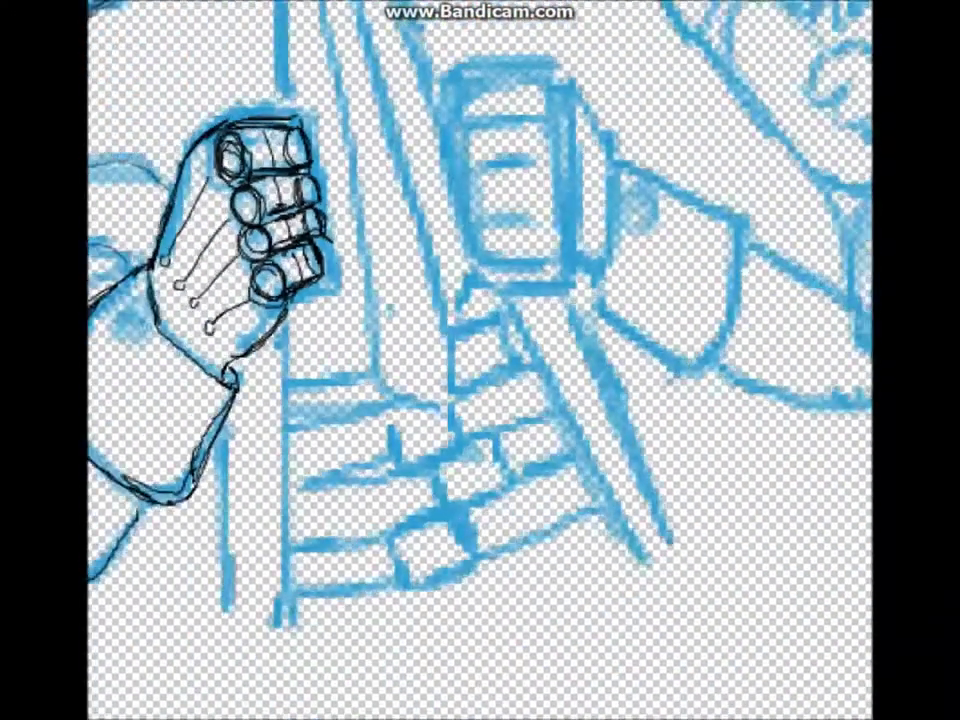
drag(300, 250, 640, 650)
scroll(550, 480, up, 5)
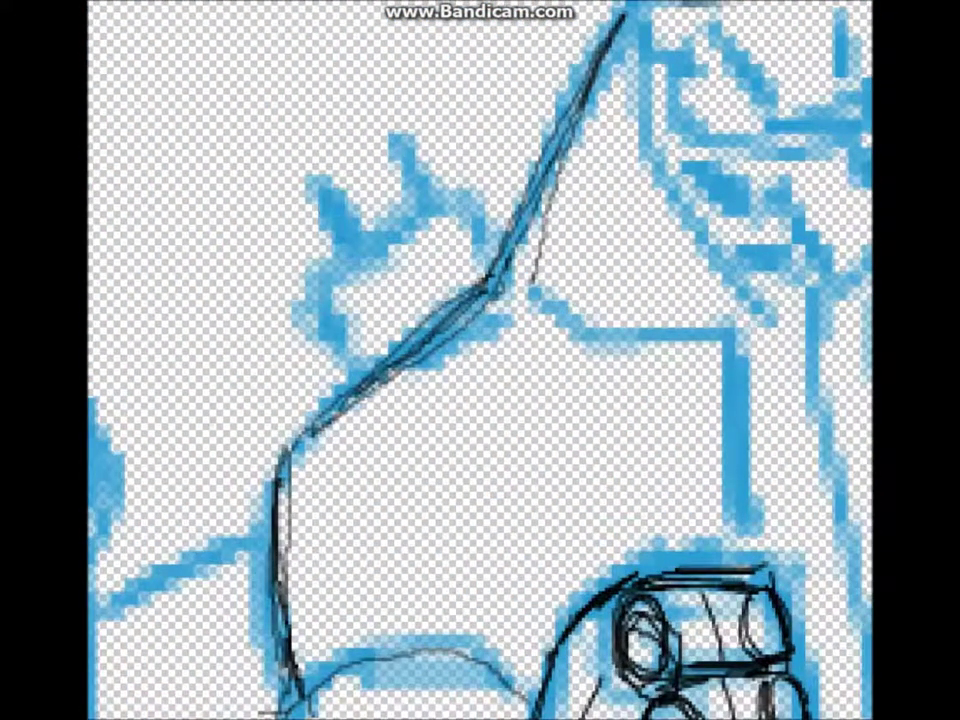
drag(490, 285, 395, 370)
mouse_move(535, 92)
mouse_down()
mouse_move(427, 310)
mouse_move(533, 408)
mouse_move(620, 408)
mouse_up()
drag(470, 398, 625, 406)
drag(500, 405, 640, 408)
mouse_move(543, 84)
mouse_down()
mouse_move(574, 286)
mouse_move(652, 402)
mouse_move(645, 630)
mouse_up()
drag(645, 470, 647, 655)
- Thicken the outlines of the left-hand upper arm, elbow and cuff with repeated black strokes
mouse_move(408, 362)
mouse_down()
mouse_move(323, 440)
mouse_move(324, 41)
mouse_move(504, 71)
mouse_up()
mouse_move(367, 184)
mouse_down()
mouse_move(366, 421)
mouse_move(328, 585)
mouse_up()
mouse_move(400, 560)
mouse_down()
mouse_move(289, 300)
mouse_move(323, 221)
mouse_up()
drag(235, 185, 150, 390)
mouse_move(334, 403)
mouse_down()
mouse_move(260, 450)
mouse_move(190, 540)
mouse_up()
drag(655, 480, 560, 645)
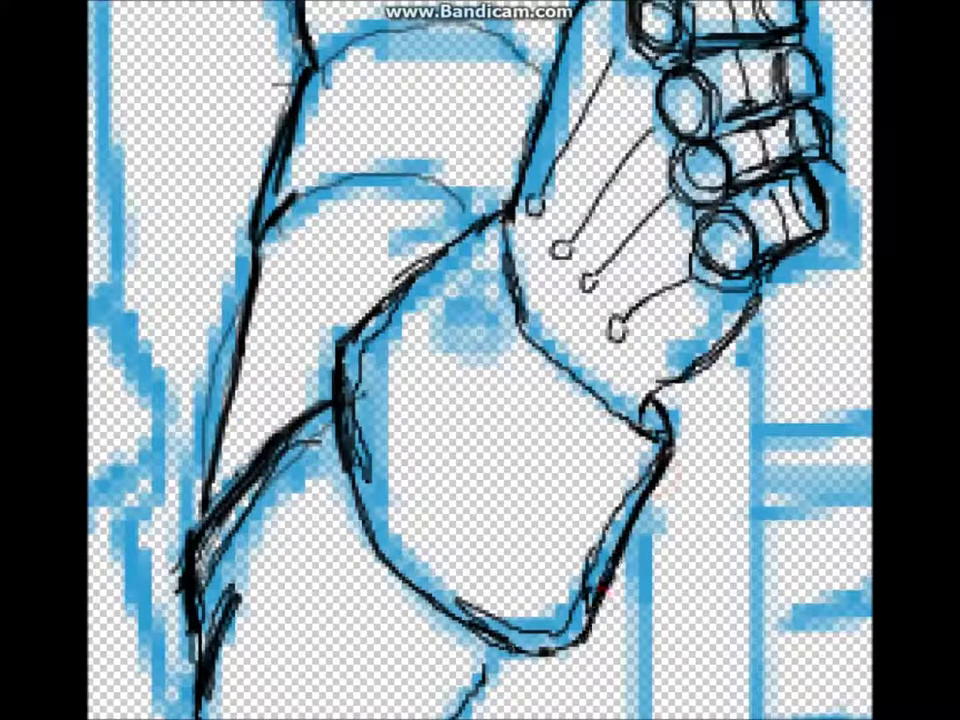
drag(500, 650, 472, 718)
- Thicken the outline of the left-hand fist, its wrist and its finger joints
mouse_move(500, 215)
mouse_down()
mouse_move(542, 343)
mouse_move(641, 410)
mouse_up()
drag(811, 103, 828, 160)
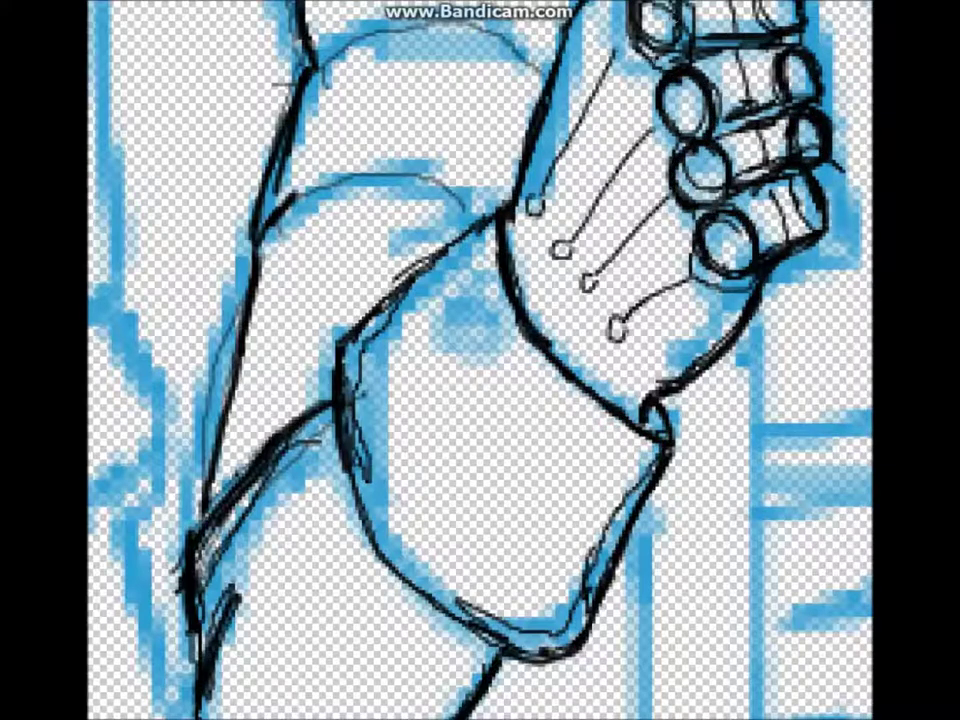
drag(600, 300, 440, 460)
mouse_move(485, 108)
mouse_down()
mouse_move(450, 140)
mouse_move(395, 235)
mouse_up()
- Ink the long coat edges hanging below both hands, two lines on each side of the waist
scroll(750, 280, down, 3)
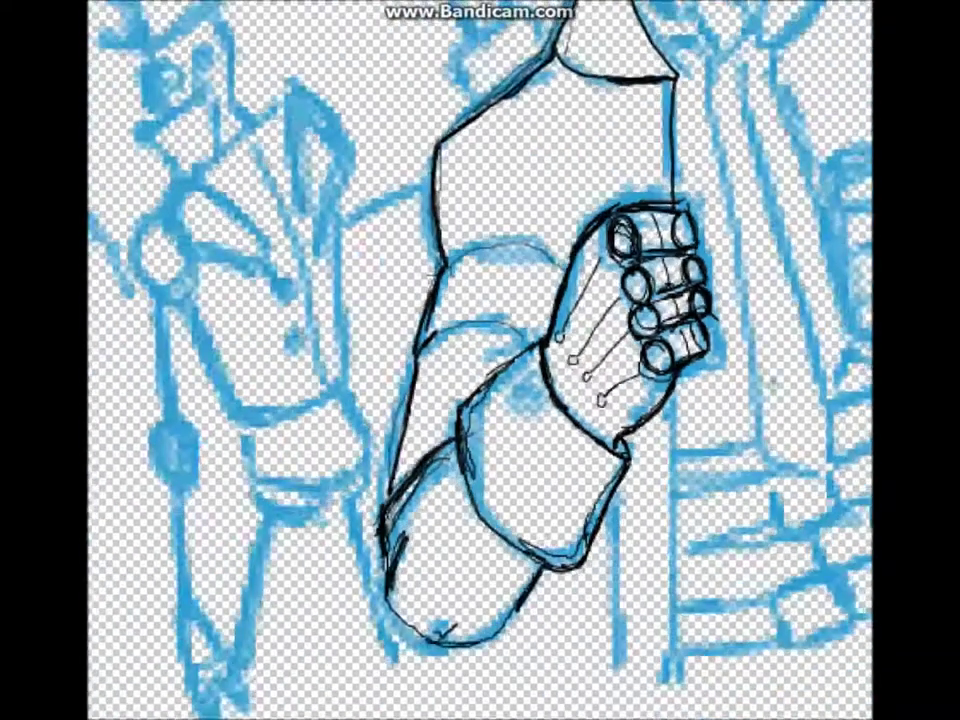
drag(700, 300, 300, 310)
drag(270, 225, 270, 705)
mouse_move(218, 470)
mouse_down()
mouse_move(208, 521)
mouse_move(212, 710)
mouse_up()
drag(541, 396, 657, 640)
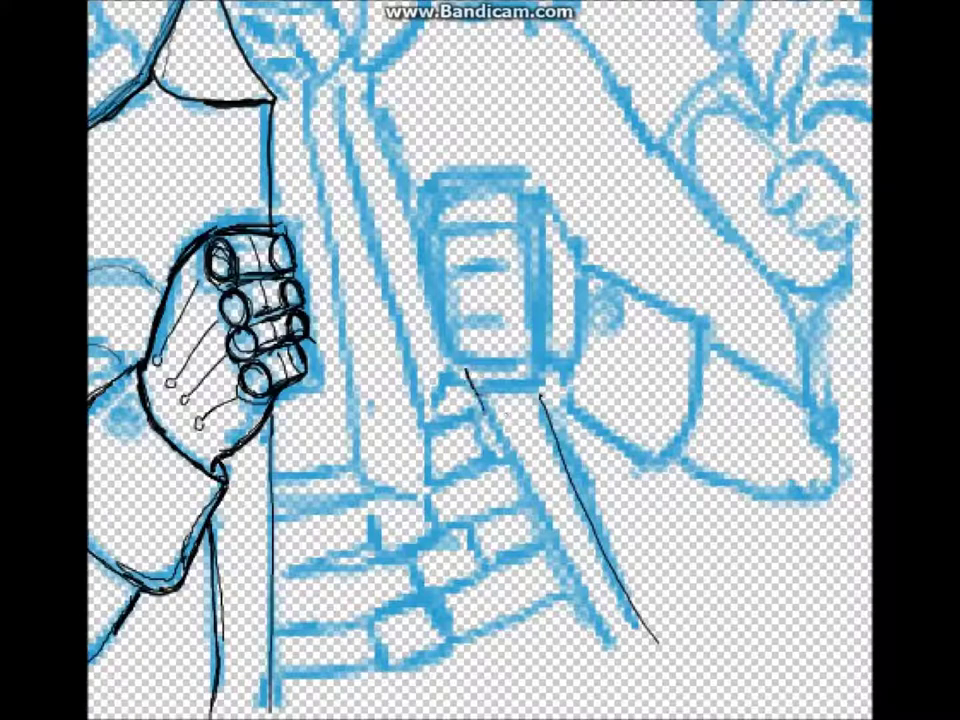
drag(466, 370, 632, 700)
- Ink the right-hand cuff and forearm outline, and add a round button to each sleeve cuff
drag(586, 262, 585, 335)
mouse_move(586, 264)
mouse_down()
mouse_move(655, 467)
mouse_move(694, 320)
mouse_move(655, 467)
mouse_up()
drag(698, 334, 820, 484)
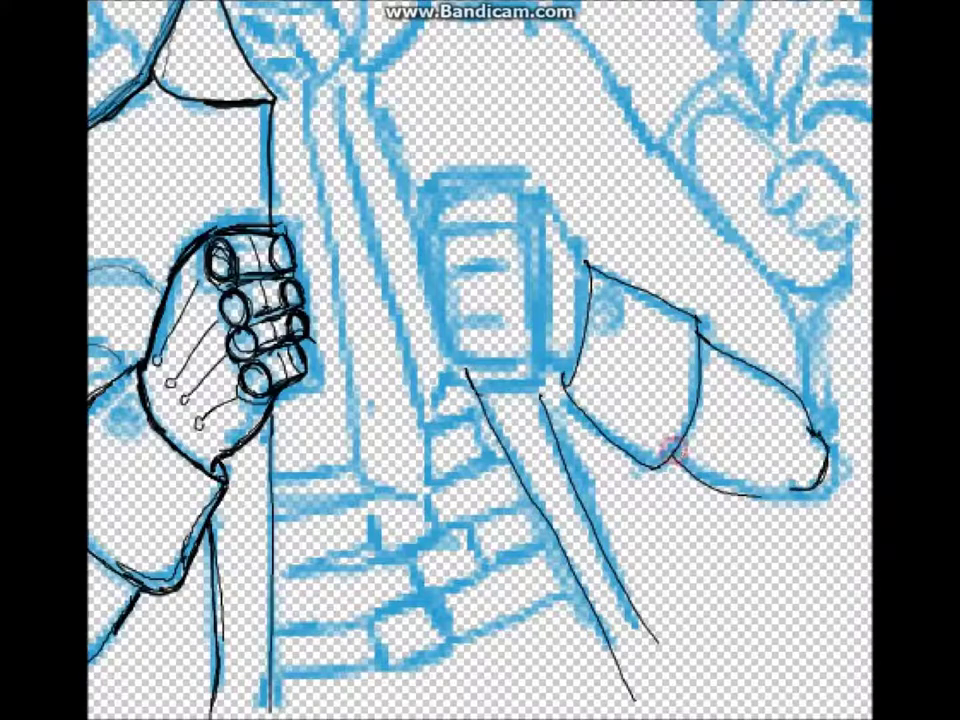
drag(118, 405, 117, 407)
drag(606, 294, 605, 297)
- Ink the right-hand fist with four stacked fingers and crease marks, and join the back of the hand to the cuff
mouse_move(430, 220)
mouse_down()
mouse_move(502, 186)
mouse_move(500, 228)
mouse_up()
key(ctrl+z)
mouse_move(445, 255)
mouse_down()
mouse_move(495, 250)
mouse_move(494, 271)
mouse_up()
drag(446, 291, 499, 305)
mouse_move(500, 190)
mouse_down()
mouse_move(522, 224)
mouse_move(526, 334)
mouse_up()
drag(470, 342, 530, 345)
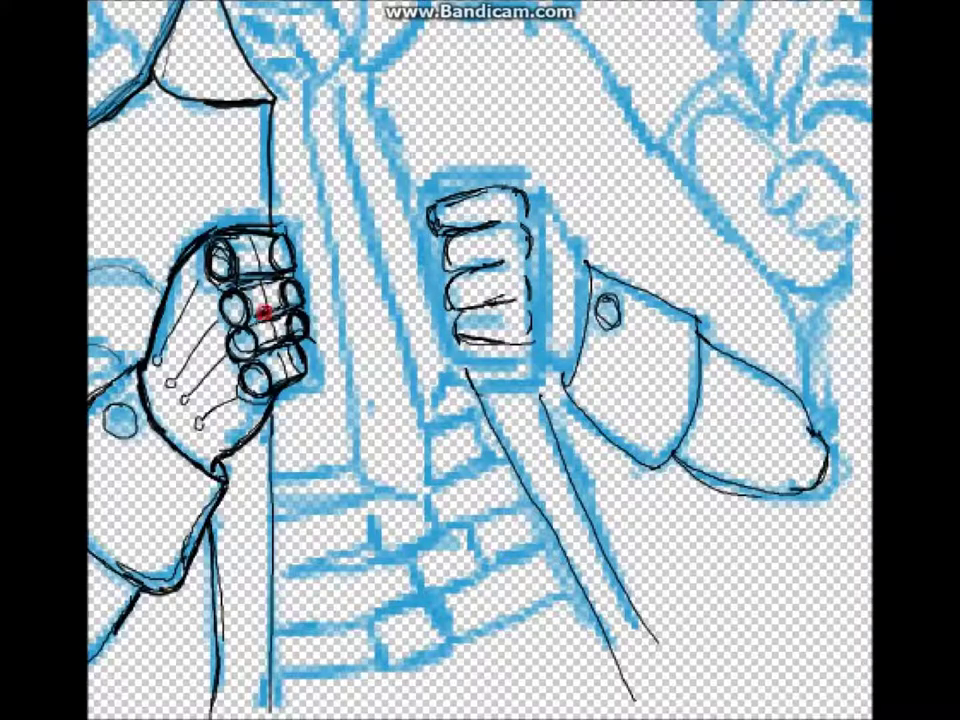
drag(484, 204, 491, 256)
drag(491, 278, 494, 296)
drag(520, 195, 590, 268)
mouse_move(566, 368)
mouse_down()
mouse_move(530, 341)
mouse_move(360, 521)
mouse_up()
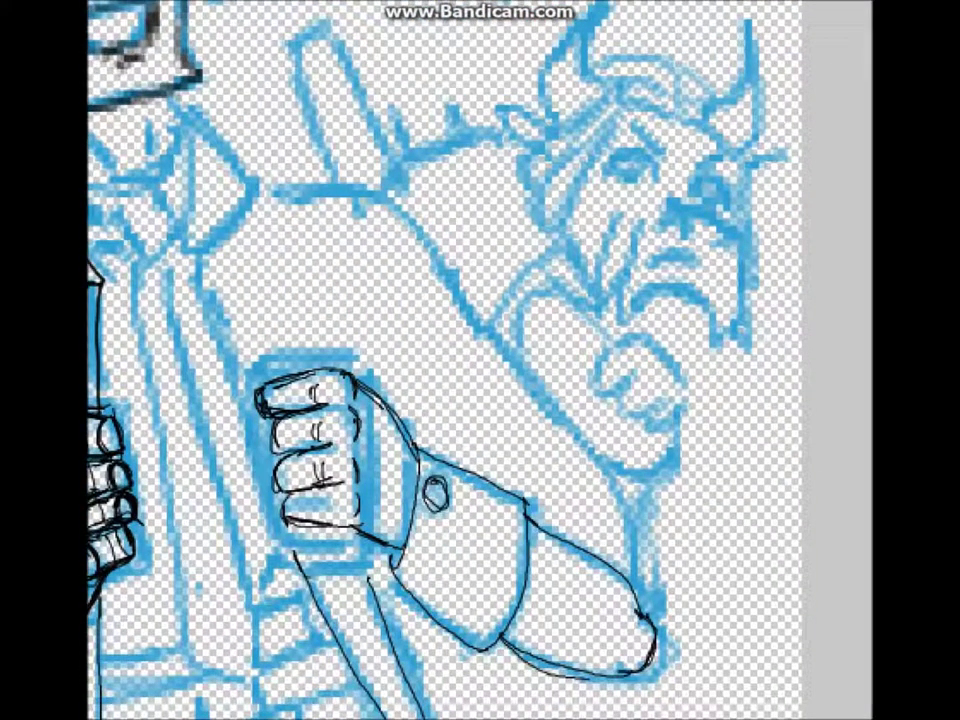
- Ink the right-hand collar flap, shoulder, upper arm and coat front edge down to the fist
drag(185, 110, 187, 250)
mouse_move(258, 186)
mouse_down()
mouse_move(375, 192)
mouse_move(630, 555)
mouse_move(648, 612)
mouse_up()
mouse_move(490, 345)
mouse_down()
mouse_move(610, 505)
mouse_move(634, 595)
mouse_up()
drag(190, 255, 270, 495)
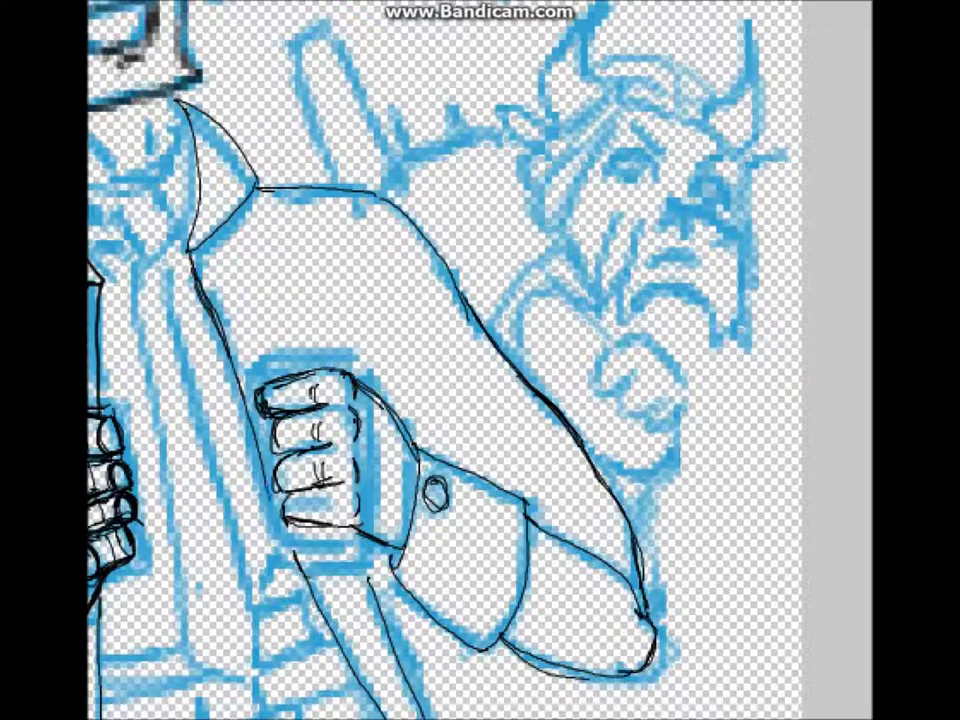
drag(190, 250, 262, 388)
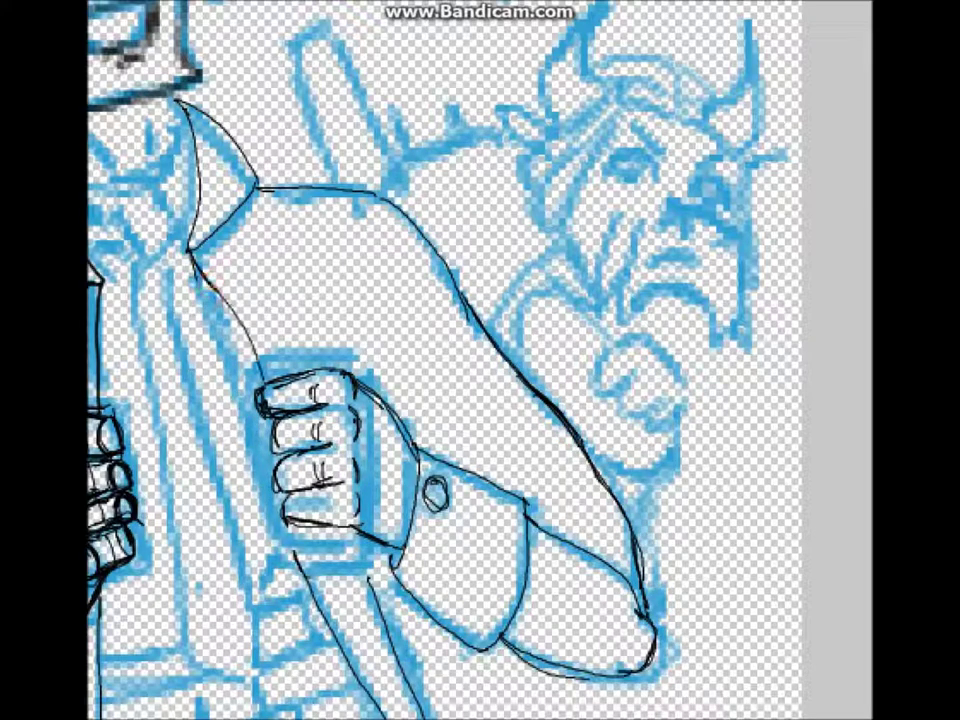
- Ink the necktie with its knot and long tails, plus the folded shirt collar around the neck
drag(120, 197, 150, 263)
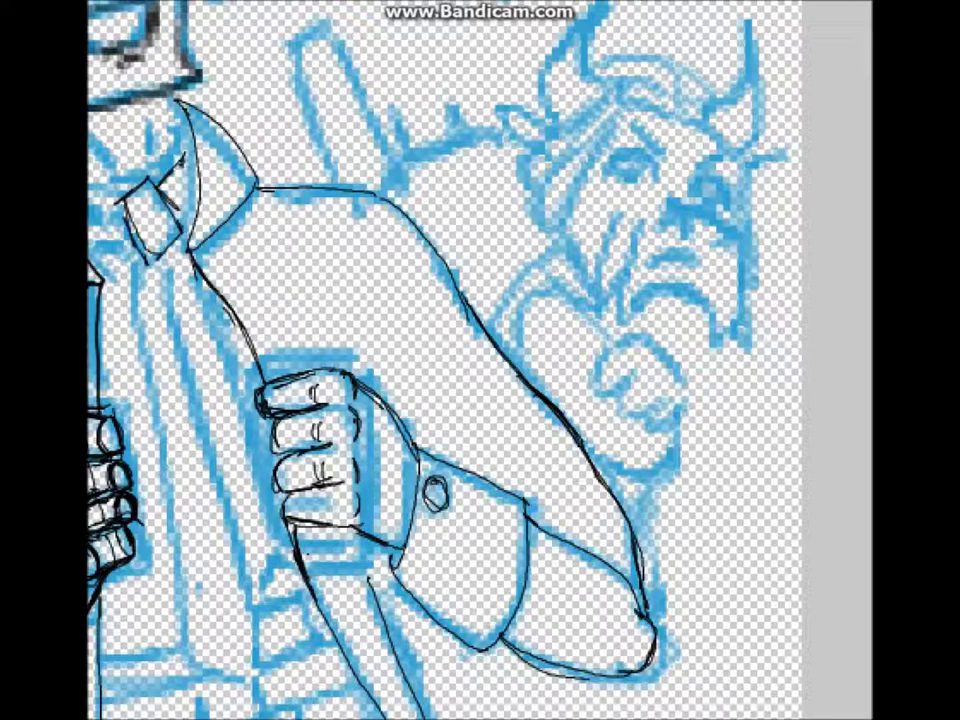
drag(168, 198, 184, 160)
mouse_move(95, 200)
mouse_down()
mouse_move(130, 255)
mouse_move(200, 690)
mouse_up()
drag(175, 265, 250, 675)
drag(172, 378, 206, 506)
drag(130, 175, 166, 262)
drag(164, 262, 214, 424)
drag(198, 360, 210, 430)
mouse_move(105, 170)
mouse_down()
mouse_move(172, 102)
mouse_move(190, 125)
mouse_up()
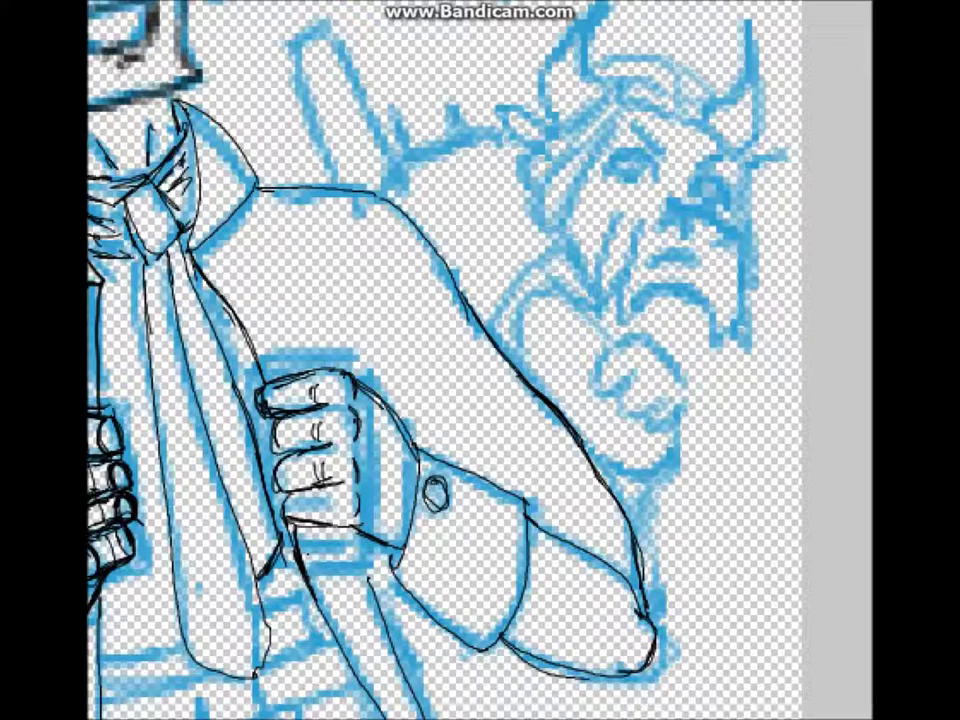
- Ink the curved horizontal belt bands across the waist between the two coat edges
scroll(375, 454, down, 5)
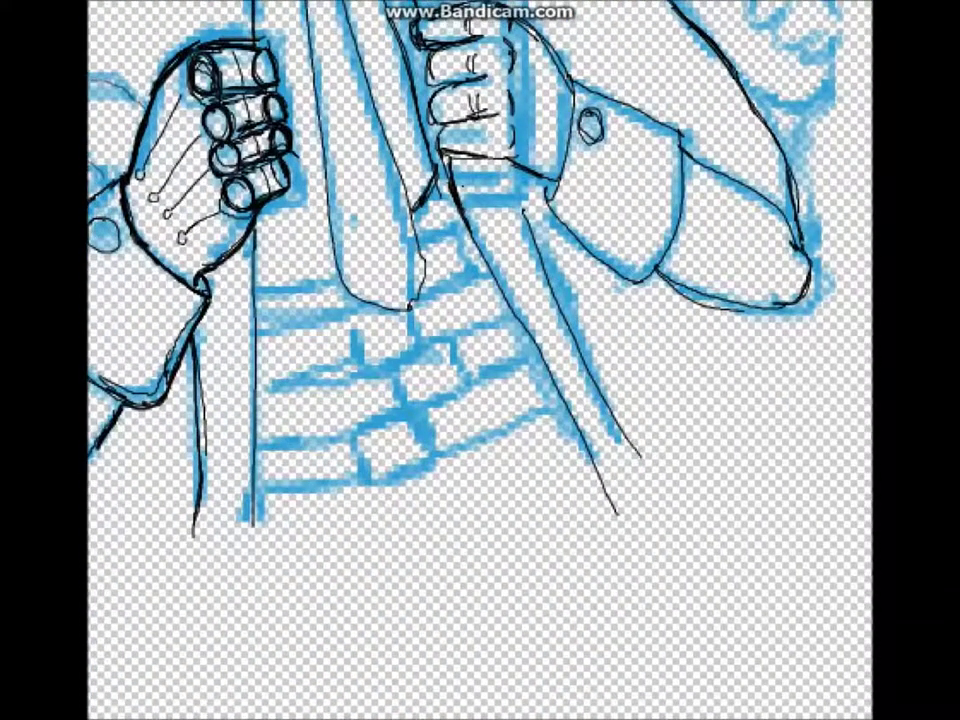
drag(420, 240, 470, 262)
drag(262, 320, 408, 302)
drag(262, 382, 356, 372)
drag(262, 433, 400, 408)
drag(426, 343, 506, 316)
drag(476, 378, 534, 358)
drag(262, 484, 366, 488)
drag(562, 398, 493, 446)
drag(348, 320, 352, 360)
- Draw the rectangular buckles on the waist belts with short connecting strokes
drag(415, 250, 462, 240)
mouse_move(418, 290)
mouse_down()
mouse_move(465, 280)
mouse_move(414, 354)
mouse_up()
drag(397, 339, 399, 404)
drag(469, 344, 471, 399)
drag(352, 414, 354, 479)
drag(434, 414, 436, 469)
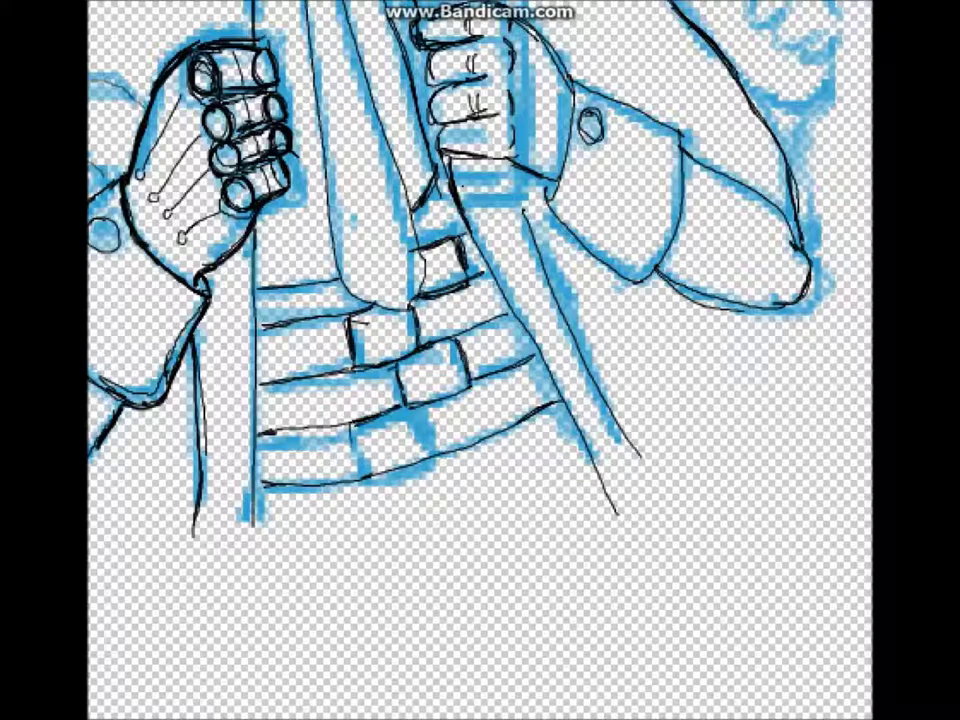
drag(446, 345, 450, 389)
- Add fold lines along the hanging necktie and small shading strokes beside its tail
drag(341, 85, 376, 298)
drag(330, 180, 345, 300)
mouse_move(416, 195)
mouse_down()
mouse_move(430, 262)
mouse_move(440, 220)
mouse_up()
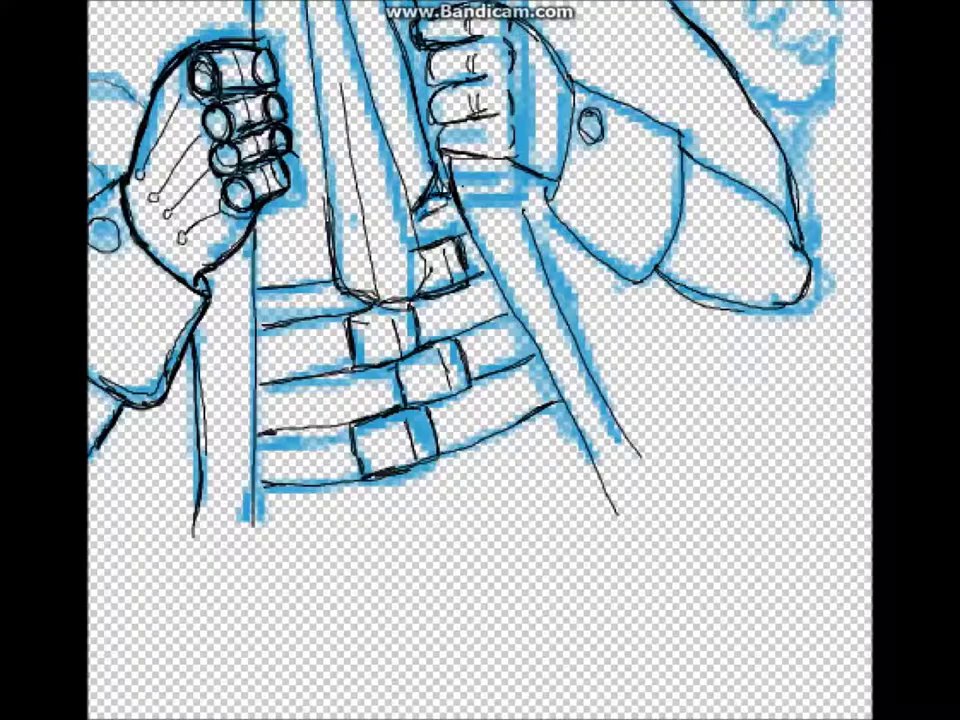
- Retrace the hat, face and ears with fine black lines, and fill the hat's central plume with feathery strokes
scroll(480, 360, down, 5)
scroll(490, 200, up, 5)
mouse_move(389, 50)
mouse_down()
mouse_move(326, 320)
mouse_move(340, 420)
mouse_move(360, 460)
mouse_up()
drag(483, 368, 530, 328)
mouse_move(390, 55)
mouse_down()
mouse_move(410, 250)
mouse_move(440, 300)
mouse_up()
mouse_move(440, 50)
mouse_down()
mouse_move(530, 130)
mouse_move(622, 380)
mouse_up()
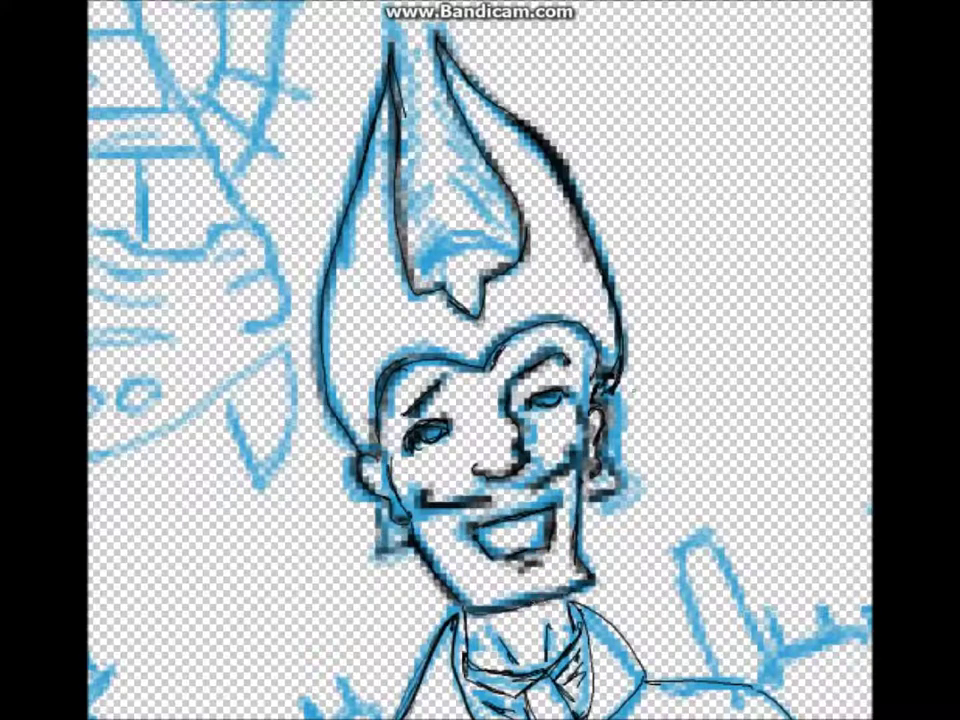
mouse_move(398, 22)
mouse_down()
mouse_move(410, 155)
mouse_move(402, 215)
mouse_move(412, 250)
mouse_move(450, 280)
mouse_move(502, 267)
mouse_move(430, 60)
mouse_move(420, 150)
mouse_move(448, 170)
mouse_move(466, 205)
mouse_up()
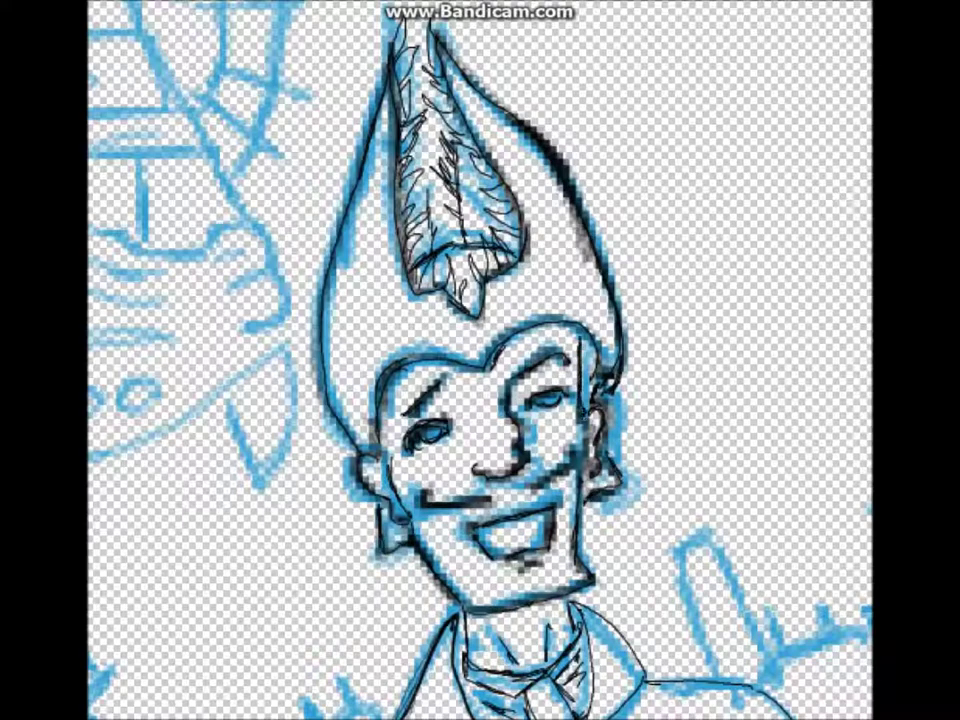
- Ink the helmet band, central ridge and side flap on the horned figure beside the coat's shoulder
scroll(440, 290, down, 3)
scroll(700, 520, up, 4)
scroll(229, 23, up, 2)
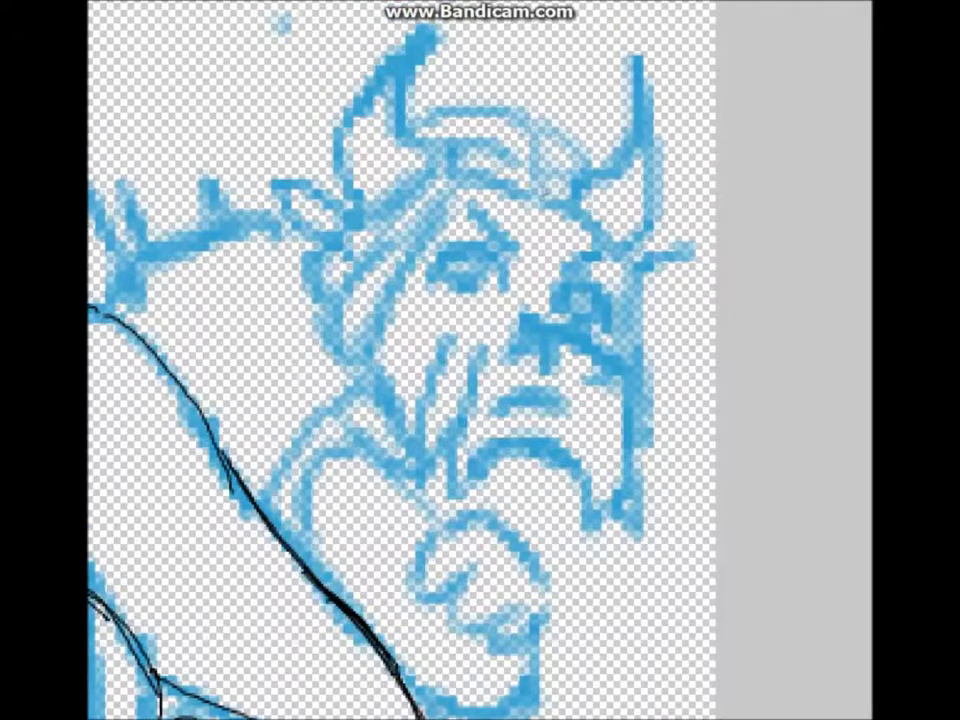
mouse_move(445, 140)
mouse_down()
mouse_move(525, 167)
mouse_move(320, 260)
mouse_move(530, 188)
mouse_up()
mouse_move(330, 295)
mouse_down()
mouse_move(425, 207)
mouse_move(480, 178)
mouse_up()
drag(522, 112, 540, 195)
drag(480, 180, 610, 212)
drag(445, 120, 521, 113)
drag(541, 118, 582, 162)
- Ink the horned figure's two eyes with round irises and short slanted eyebrows
drag(437, 268, 505, 276)
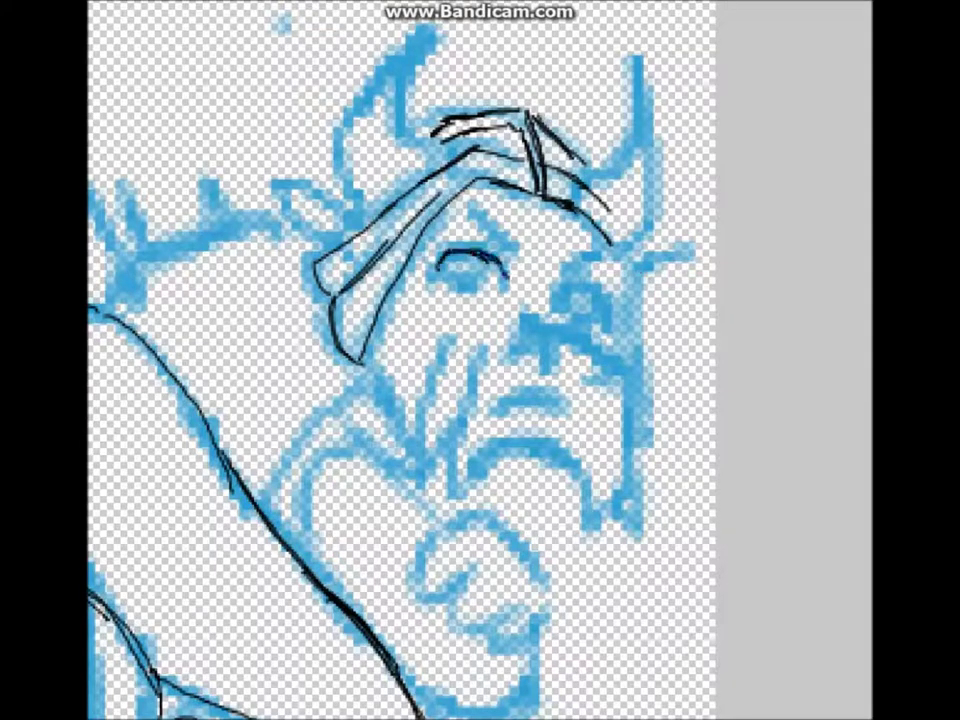
drag(560, 296, 598, 312)
drag(445, 265, 490, 276)
drag(475, 210, 508, 245)
drag(562, 295, 608, 315)
drag(575, 262, 600, 255)
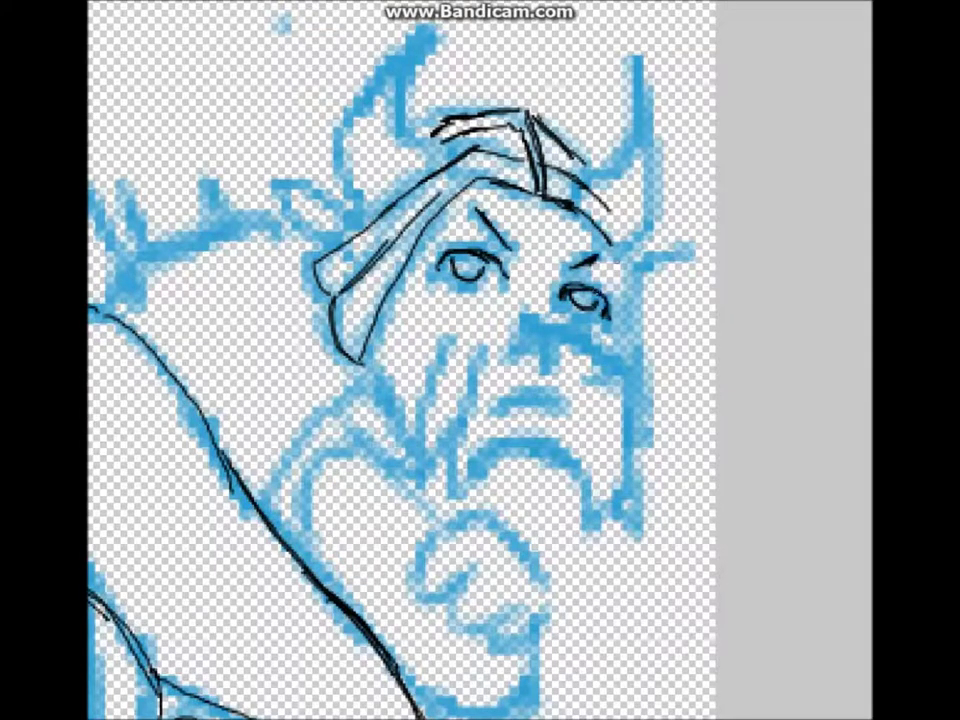
- Ink the horned figure's nose, nostrils, mouth and the long pointed moustache hanging around the chin
drag(600, 300, 606, 345)
drag(520, 345, 548, 348)
drag(590, 366, 600, 372)
mouse_move(455, 338)
mouse_down()
mouse_move(405, 455)
mouse_move(460, 490)
mouse_up()
drag(505, 405, 548, 410)
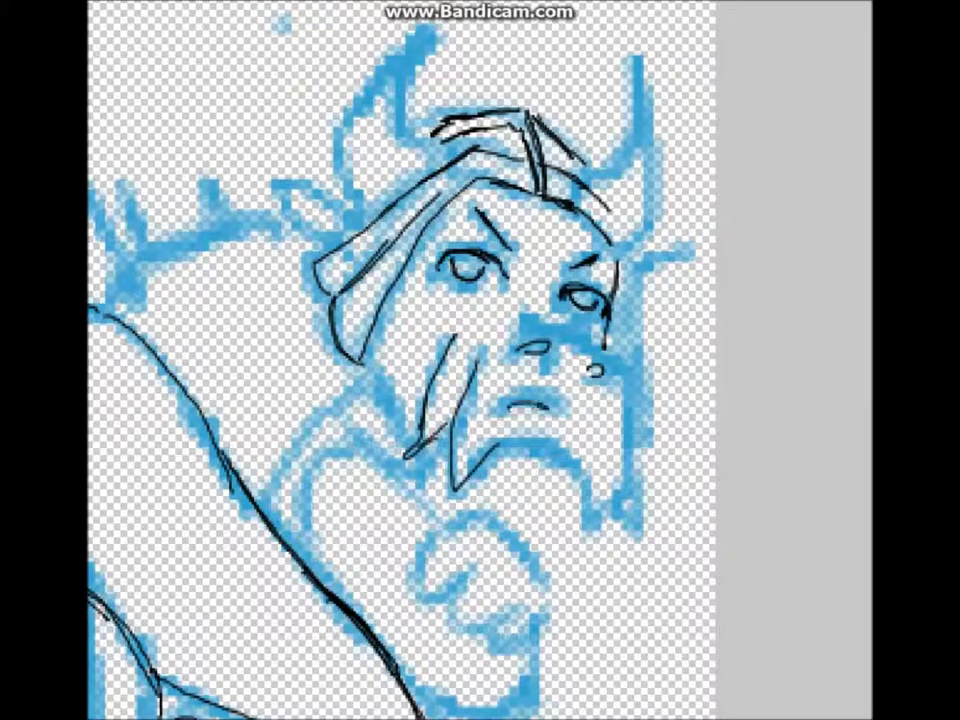
drag(515, 332, 605, 343)
drag(490, 437, 575, 477)
drag(610, 352, 572, 524)
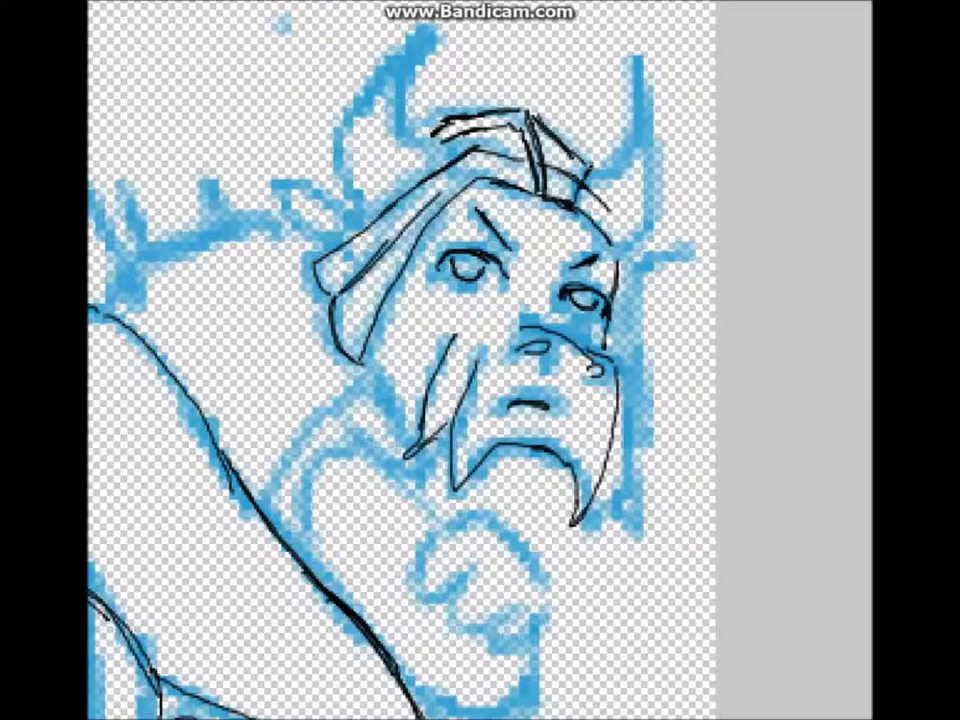
- Draw the two curved horns and complete the helmet's rim and side flaps around the face
drag(590, 168, 622, 248)
mouse_move(425, 120)
mouse_down()
mouse_move(466, 42)
mouse_move(321, 243)
mouse_up()
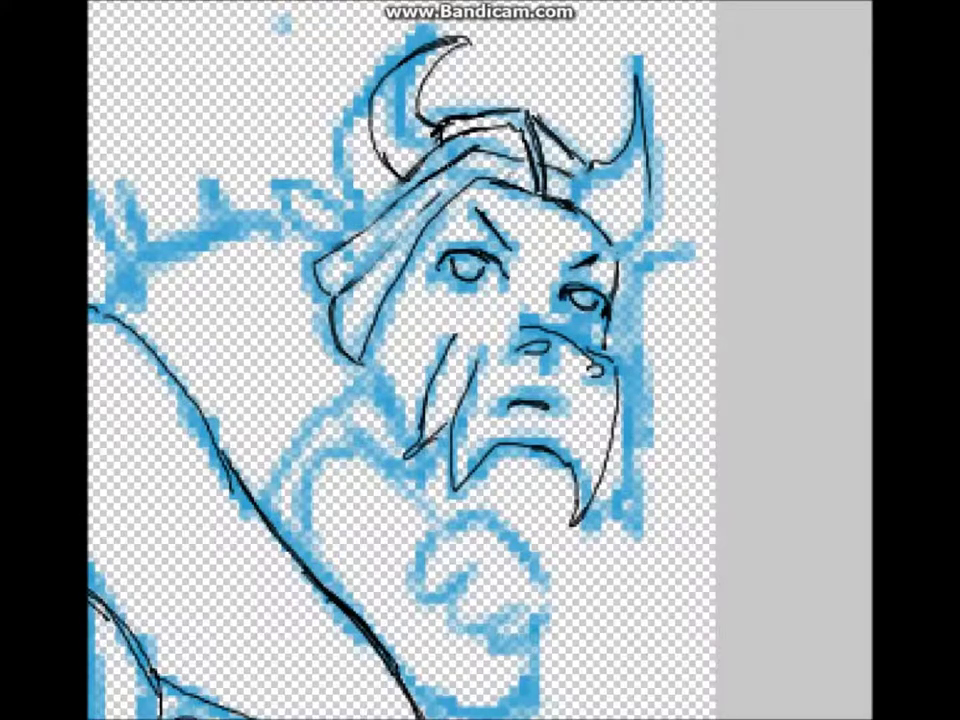
drag(372, 203, 320, 240)
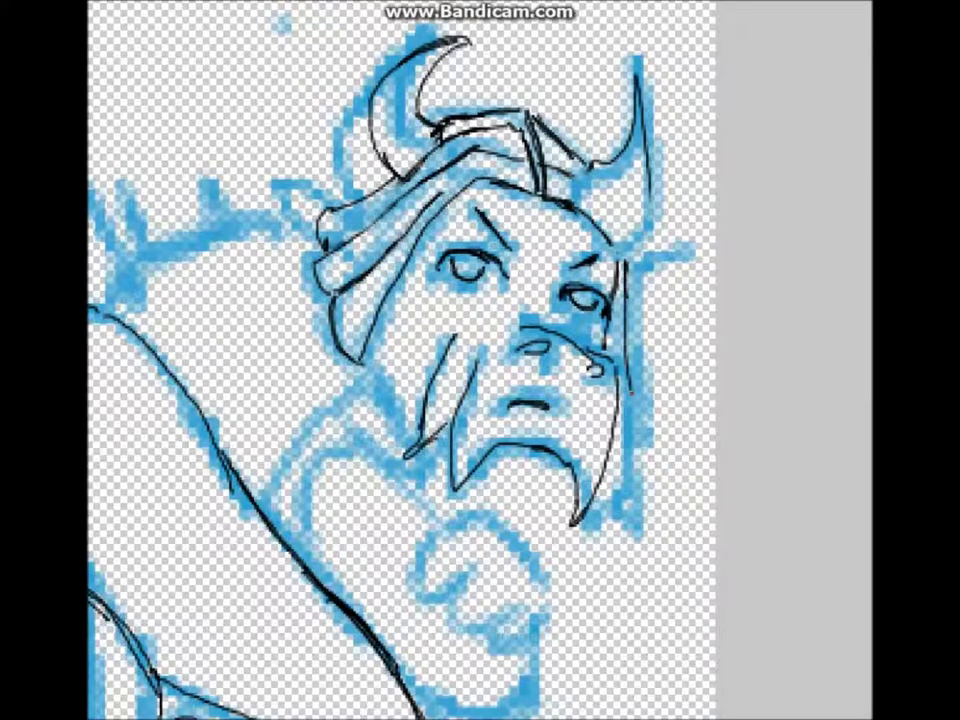
drag(612, 222, 652, 362)
drag(622, 290, 636, 392)
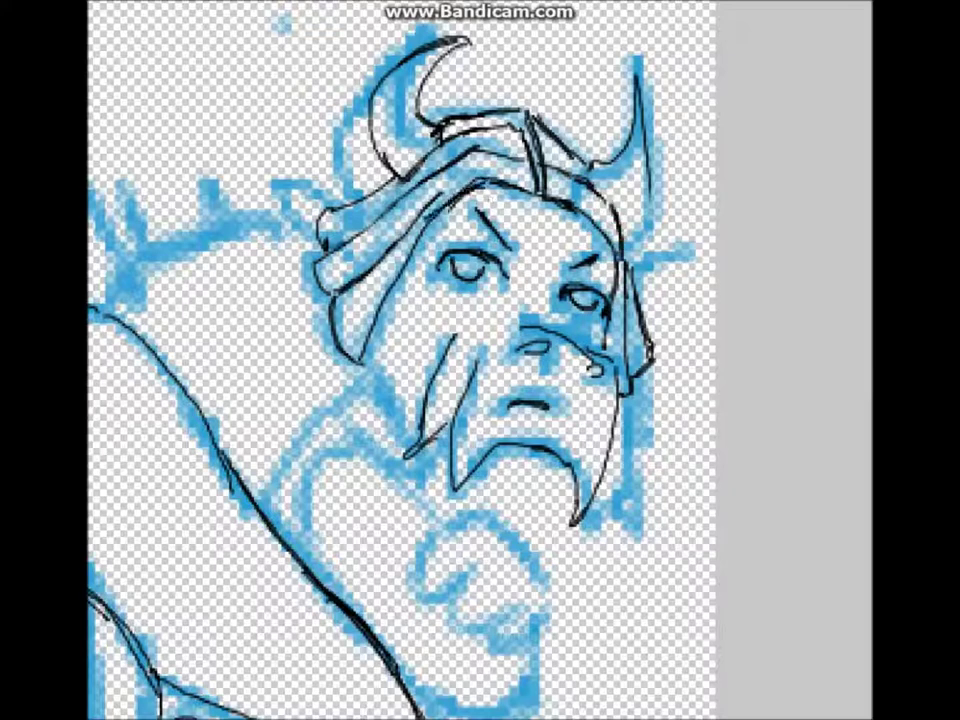
- Darken the horned figure's eyes and nostrils, and outline the cheek down to the moustache tip
drag(452, 262, 482, 266)
drag(510, 322, 600, 356)
drag(452, 318, 466, 392)
drag(380, 300, 408, 438)
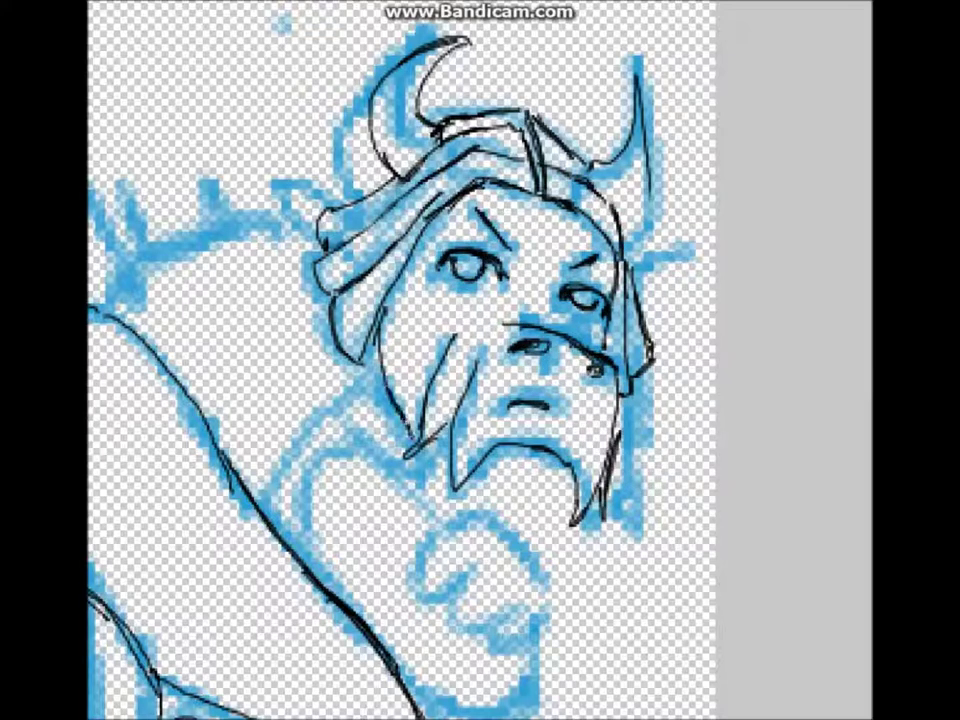
- Add the small helmet spikes, ink the horned figure's shoulder, arm and clawed fist, and reinforce the jaw and neck lines
drag(636, 278, 682, 256)
mouse_move(372, 212)
mouse_down()
mouse_move(338, 150)
mouse_move(362, 200)
mouse_up()
drag(682, 256, 640, 290)
mouse_move(345, 393)
mouse_down()
mouse_move(264, 498)
mouse_move(352, 420)
mouse_move(298, 478)
mouse_move(311, 540)
mouse_up()
drag(300, 478, 424, 498)
mouse_move(462, 532)
mouse_down()
mouse_move(444, 587)
mouse_move(484, 532)
mouse_move(459, 620)
mouse_move(492, 607)
mouse_move(531, 610)
mouse_move(426, 585)
mouse_up()
mouse_move(395, 480)
mouse_down()
mouse_move(386, 530)
mouse_move(300, 500)
mouse_move(340, 560)
mouse_up()
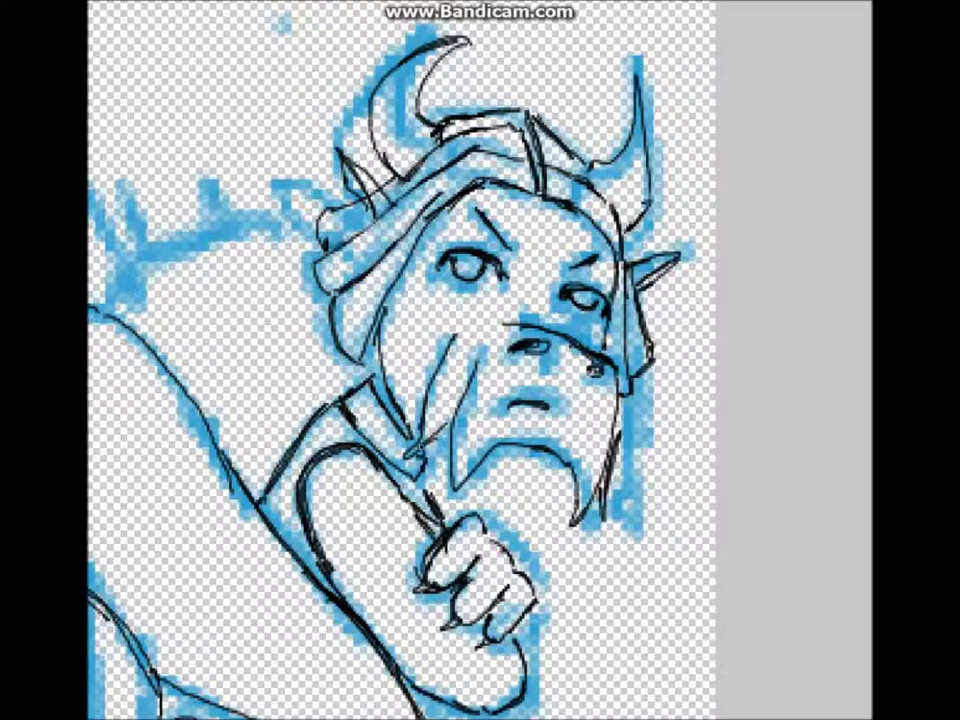
drag(416, 455, 438, 508)
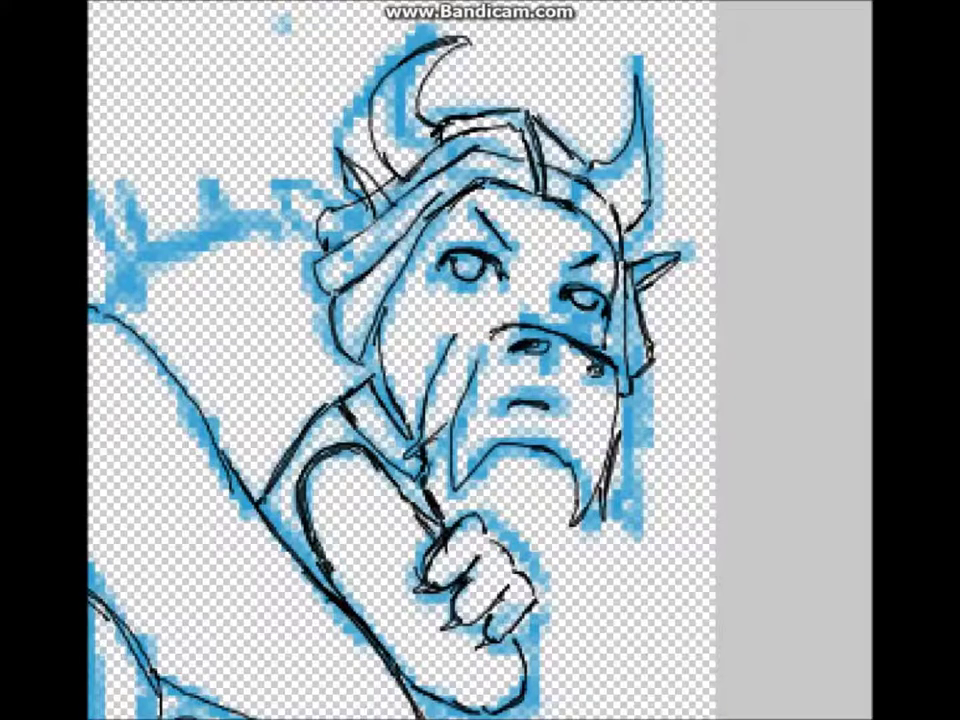
drag(288, 226, 314, 311)
drag(280, 262, 315, 312)
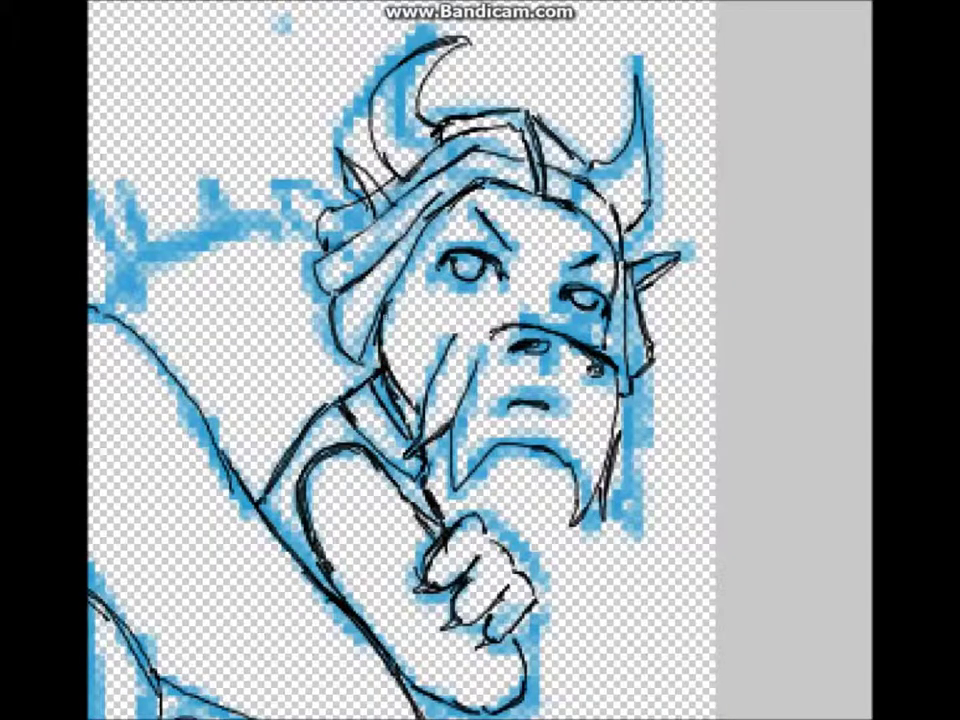
- Ink the brimmed hat, eye, head outline and jaw of the thin figure on the other side of the coat
key(ctrl+minus)
key(ctrl+plus)
key(ctrl+plus)
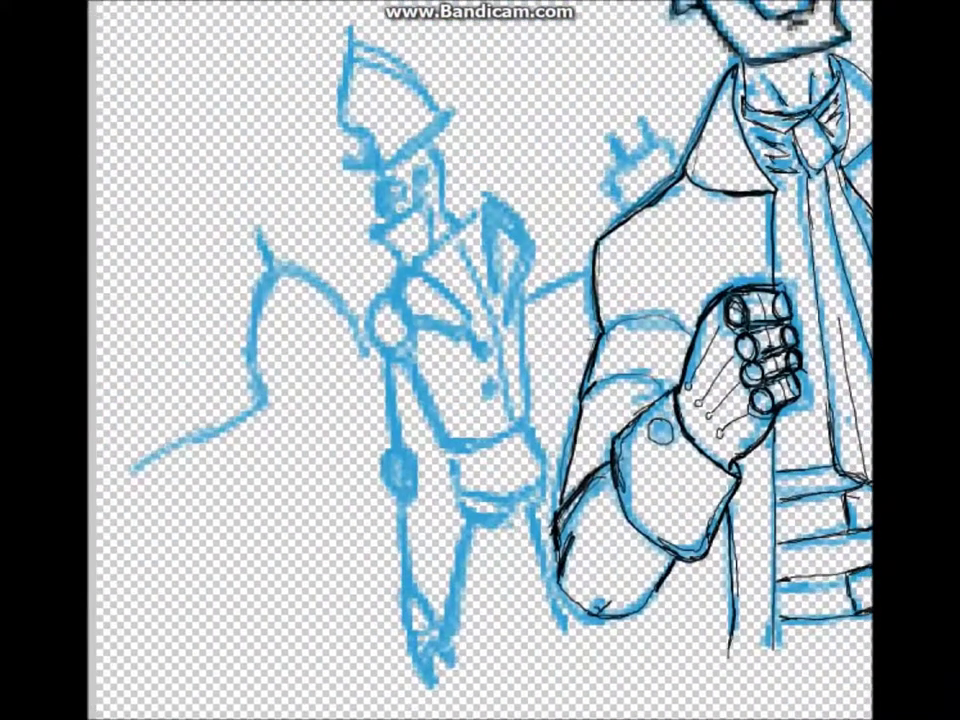
drag(340, 58, 360, 72)
mouse_move(336, 115)
mouse_down()
mouse_move(405, 82)
mouse_move(430, 112)
mouse_move(370, 135)
mouse_up()
mouse_move(428, 118)
mouse_down()
mouse_move(352, 168)
mouse_move(392, 192)
mouse_up()
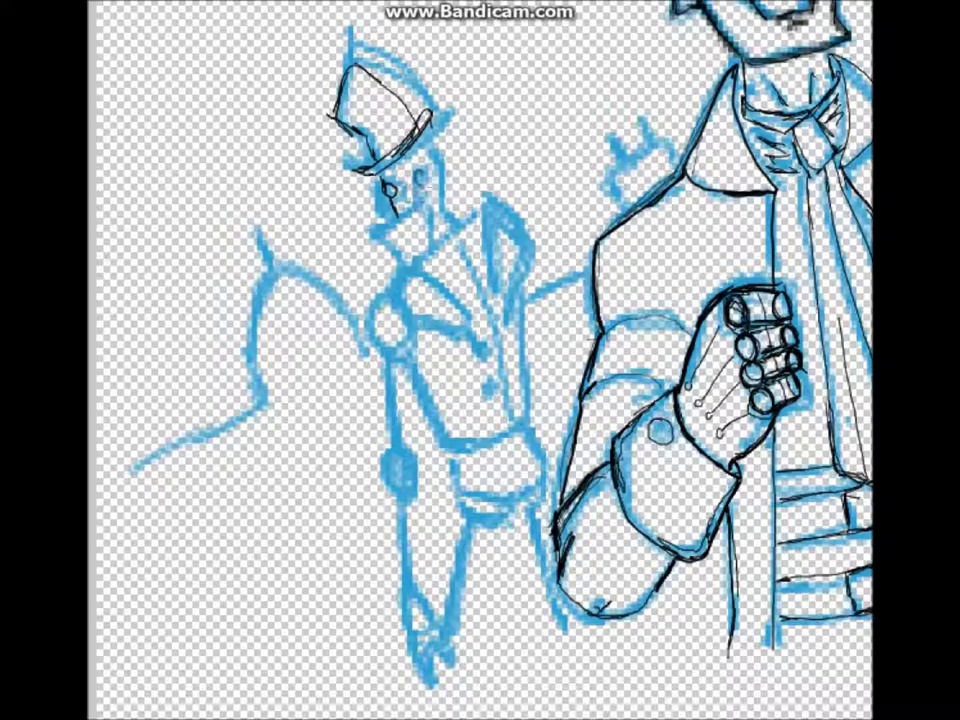
drag(420, 140, 445, 205)
drag(378, 222, 408, 262)
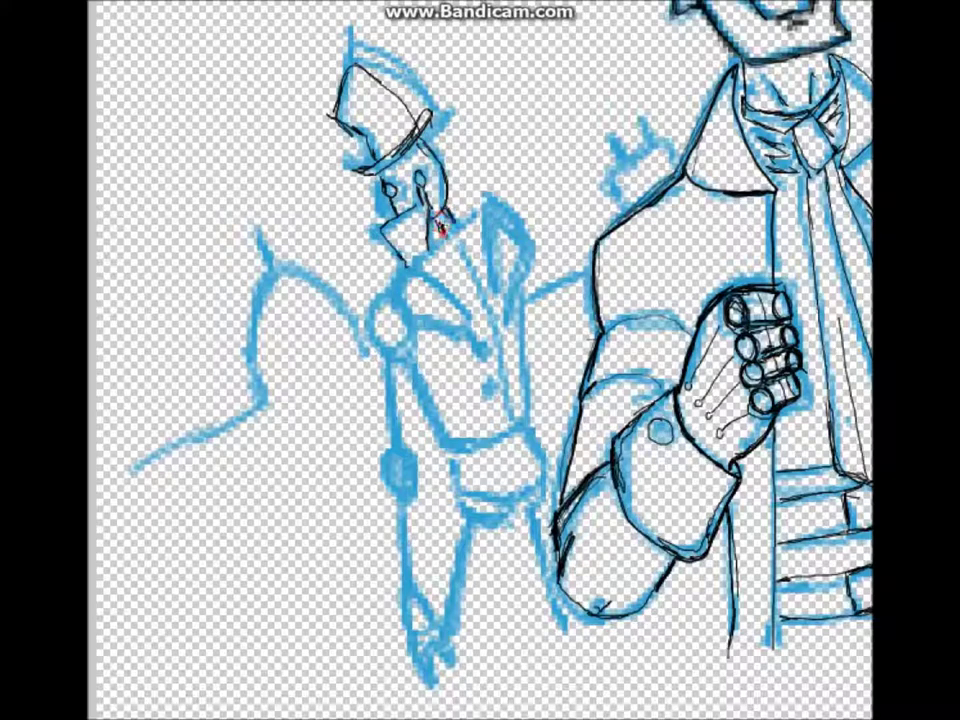
- Ink the thin figure's pointed lapels and jacket, plus the jointed near arm down to the hand
drag(490, 292, 492, 204)
mouse_move(392, 268)
mouse_down()
mouse_move(404, 308)
mouse_move(466, 322)
mouse_up()
drag(493, 232, 517, 395)
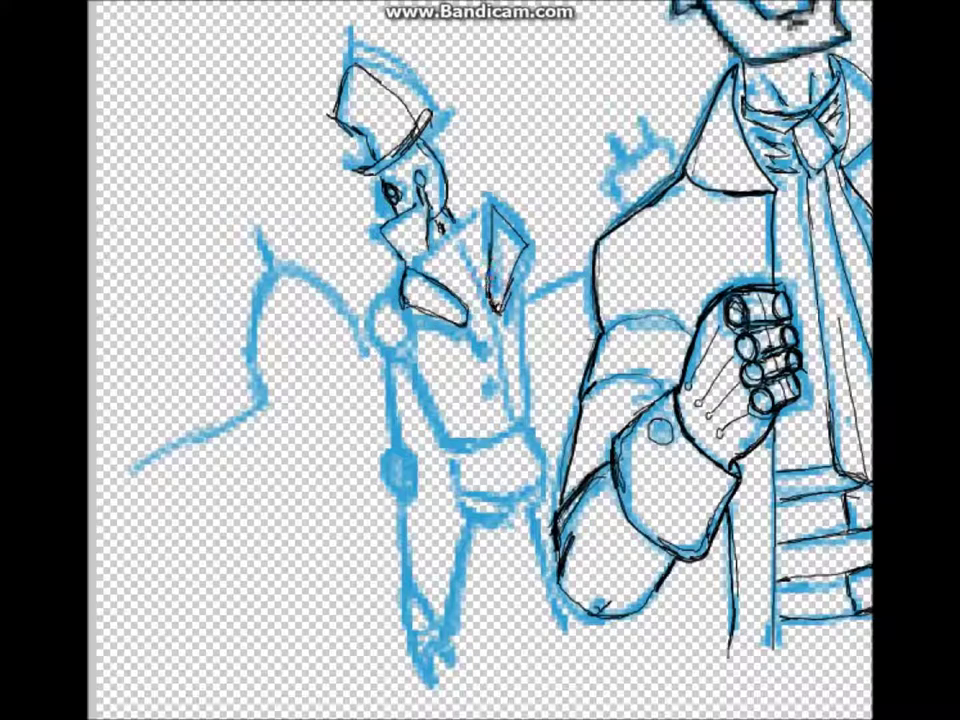
mouse_move(376, 308)
mouse_down()
mouse_move(401, 355)
mouse_move(399, 534)
mouse_move(409, 639)
mouse_move(435, 620)
mouse_move(428, 668)
mouse_up()
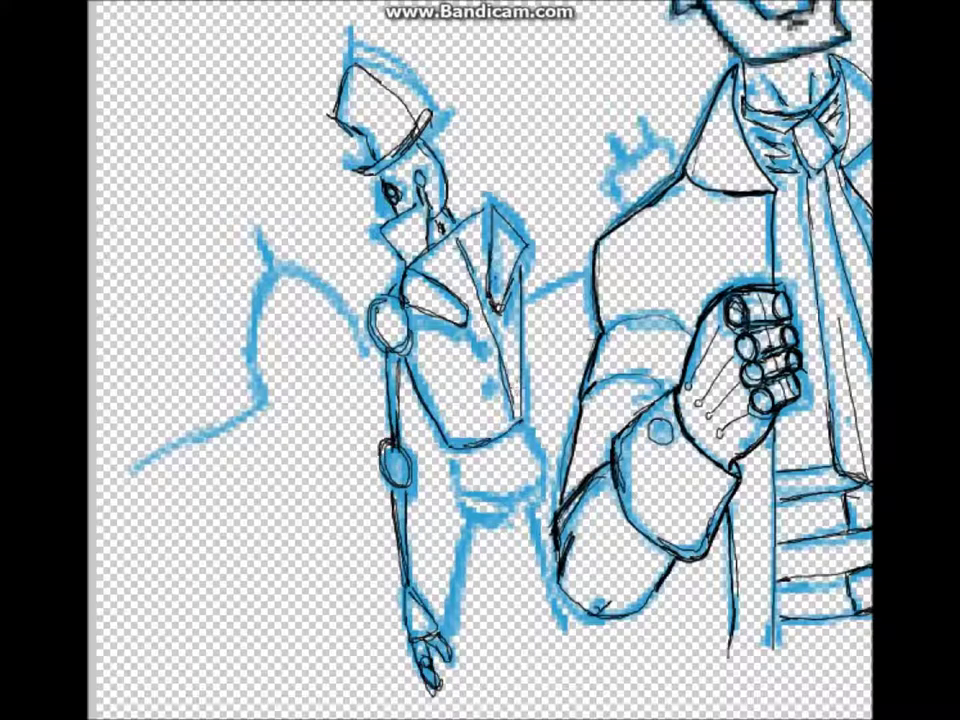
- Add the thin figure's jacket buttons, waist, thin legs and jointed far arm, and darken the neck and near arm
mouse_move(406, 276)
mouse_down()
mouse_move(466, 304)
mouse_move(435, 305)
mouse_move(404, 288)
mouse_up()
drag(493, 385, 482, 350)
mouse_move(452, 440)
mouse_down()
mouse_move(545, 468)
mouse_move(462, 490)
mouse_move(544, 498)
mouse_move(546, 624)
mouse_up()
drag(476, 498, 466, 636)
mouse_move(472, 528)
mouse_down()
mouse_move(495, 505)
mouse_move(461, 643)
mouse_move(550, 620)
mouse_move(566, 652)
mouse_up()
drag(543, 395, 546, 418)
drag(532, 280, 543, 395)
drag(534, 320, 549, 494)
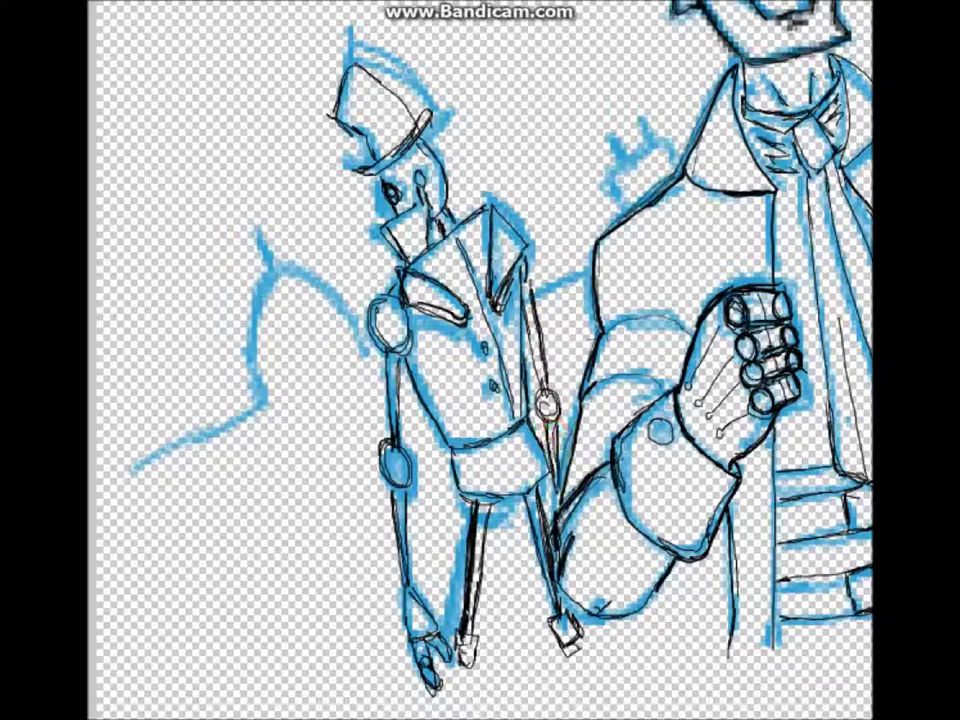
drag(443, 200, 434, 228)
drag(378, 300, 400, 438)
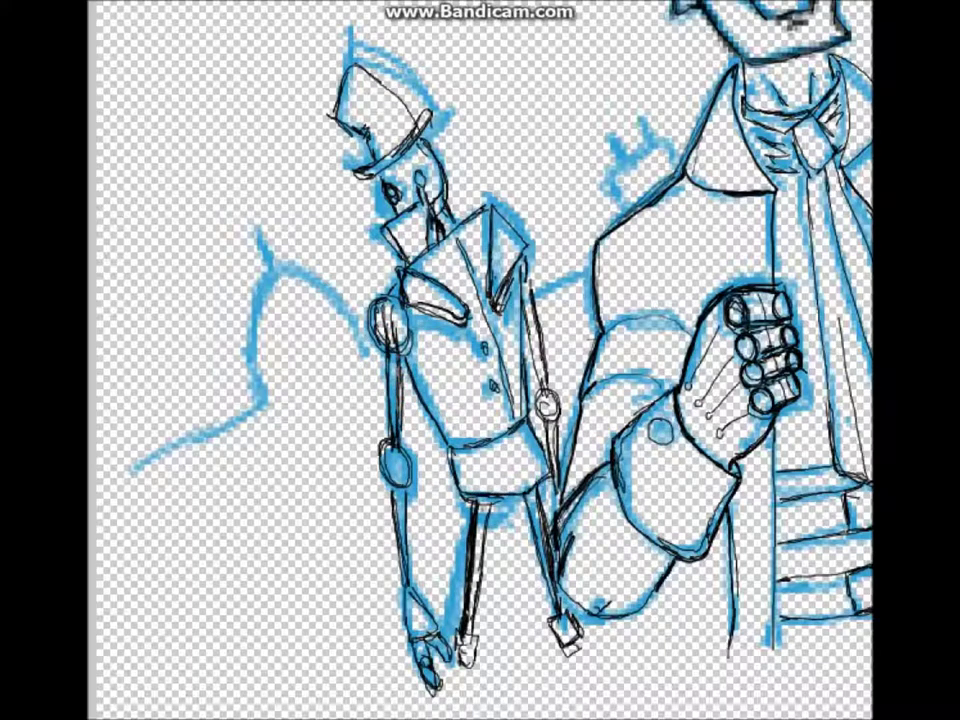
- Draw the domed building, ground lines and low structure behind the thin figure, with curling smoke clouds above them
drag(540, 40, 600, 110)
mouse_move(560, 60)
mouse_down()
mouse_move(300, 240)
mouse_move(190, 130)
mouse_move(263, 284)
mouse_move(345, 330)
mouse_up()
mouse_move(252, 290)
mouse_down()
mouse_move(262, 400)
mouse_move(130, 470)
mouse_up()
drag(536, 272, 600, 240)
drag(606, 196, 628, 168)
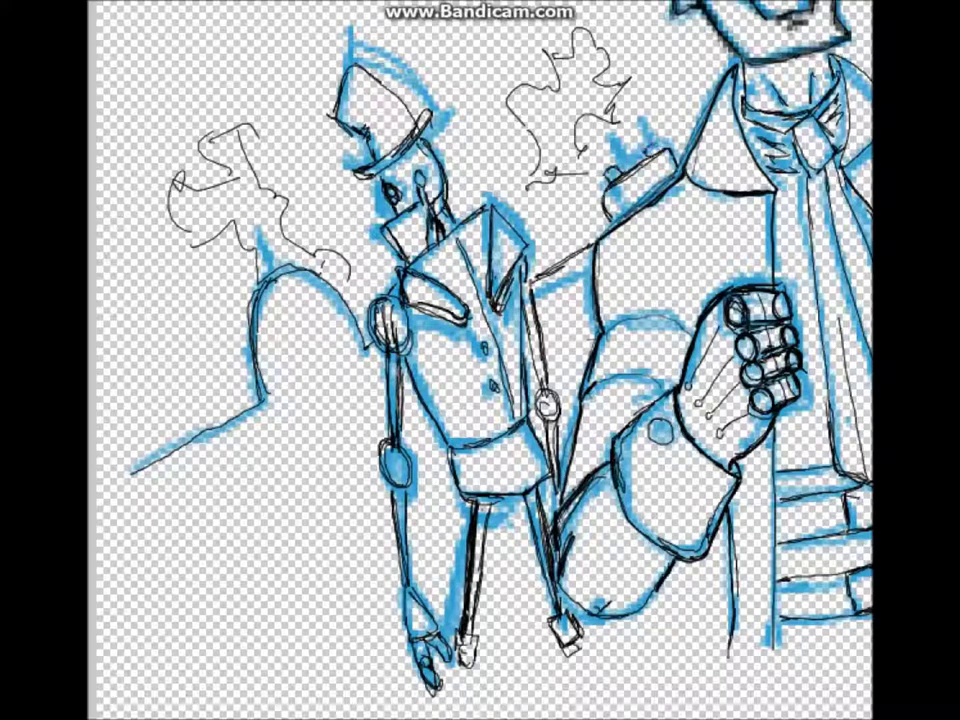
- Draw a sloping horizon behind the coat's shoulder with one tall chimney, two small chimneys and wavy smoke plumes
drag(700, 300, 350, 380)
mouse_move(590, 95)
mouse_down()
mouse_move(615, 200)
mouse_move(624, 152)
mouse_up()
drag(422, 72, 450, 162)
mouse_move(462, 100)
mouse_down()
mouse_move(494, 148)
mouse_move(508, 132)
mouse_up()
drag(432, 156, 580, 78)
drag(525, 105, 592, 78)
drag(700, 300, 370, 395)
drag(458, 200, 630, 118)
mouse_move(386, 196)
mouse_down()
mouse_move(388, 212)
mouse_move(418, 194)
mouse_move(392, 120)
mouse_up()
drag(406, 168, 428, 128)
drag(264, 170, 298, 102)
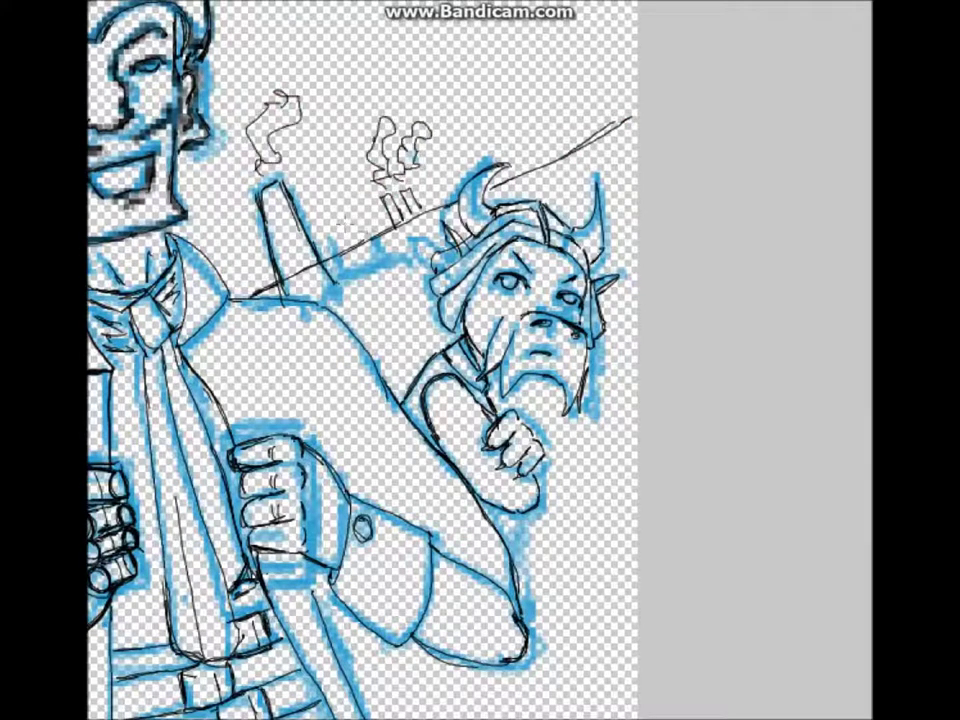
- Add an arched structure on the horizon above the horned figure and extra smoke over the building by the coat's other shoulder
drag(535, 73, 521, 101)
mouse_move(540, 50)
mouse_down()
mouse_move(574, 69)
mouse_move(546, 141)
mouse_move(593, 118)
mouse_up()
scroll(480, 360, left, 5)
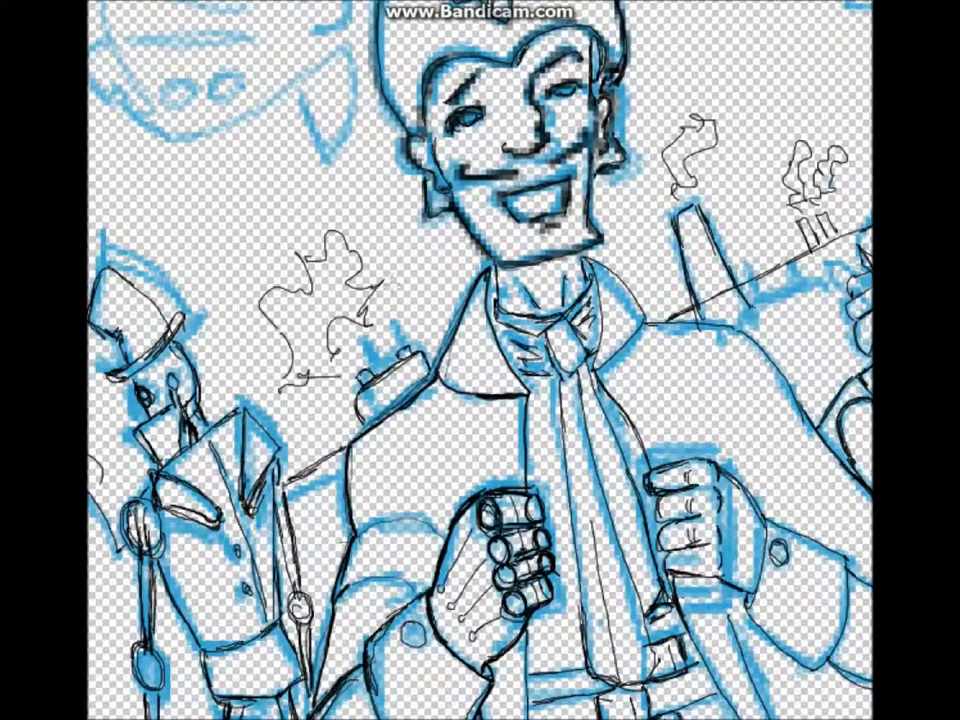
drag(300, 220, 325, 250)
drag(370, 315, 381, 332)
- Ink the ship's hull outline, curved bow edge, ribbed front side and round portholes
scroll(381, 332, down, 3)
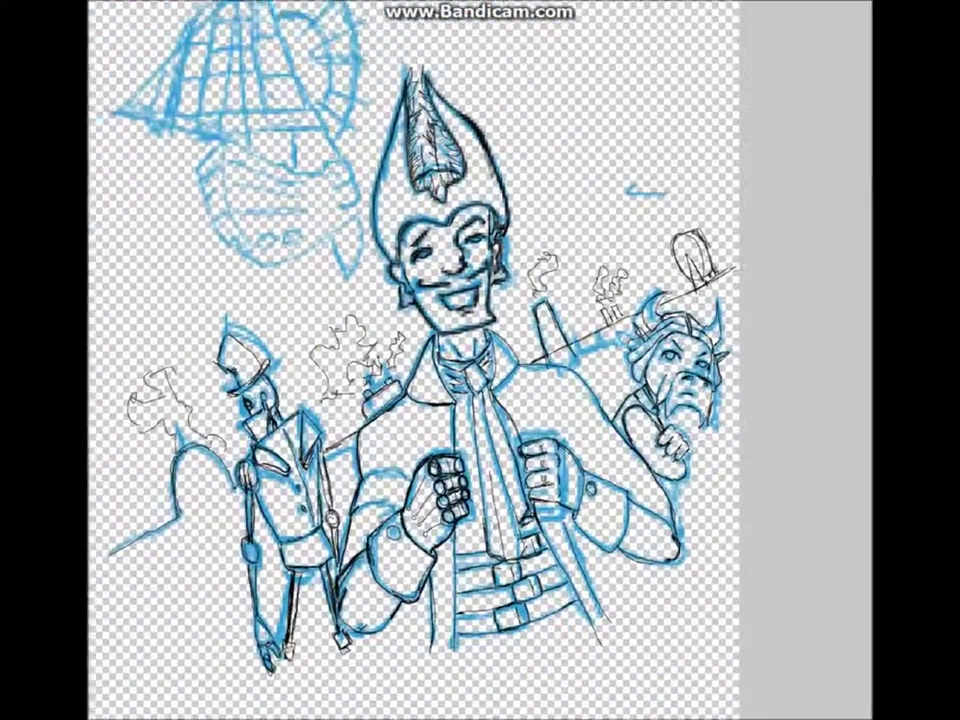
scroll(326, 357, up, 3)
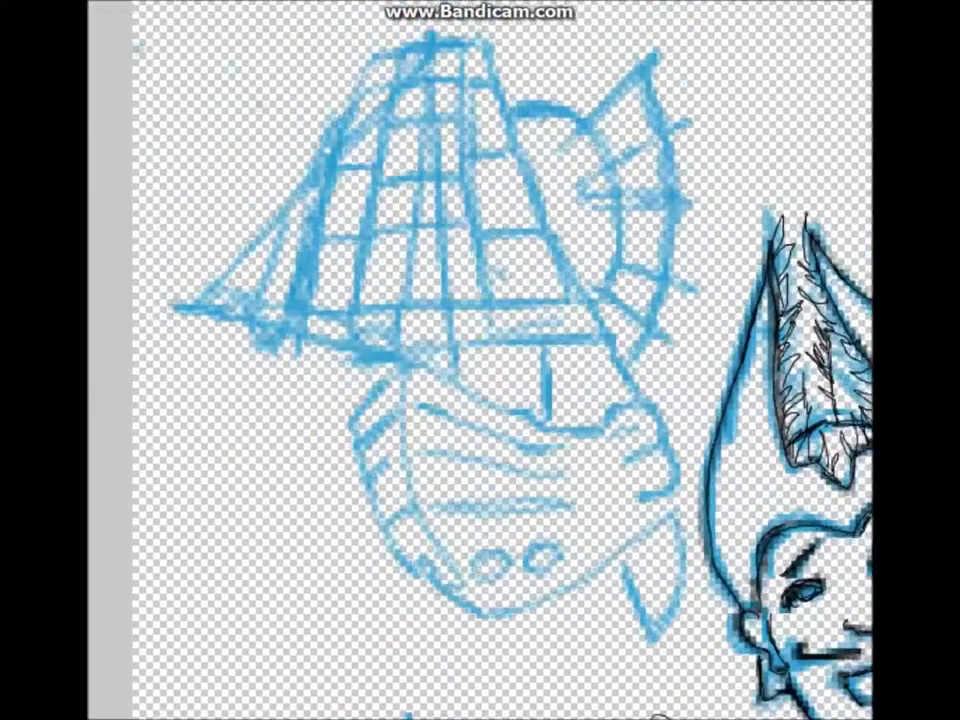
mouse_move(402, 372)
mouse_down()
mouse_move(410, 460)
mouse_move(470, 605)
mouse_up()
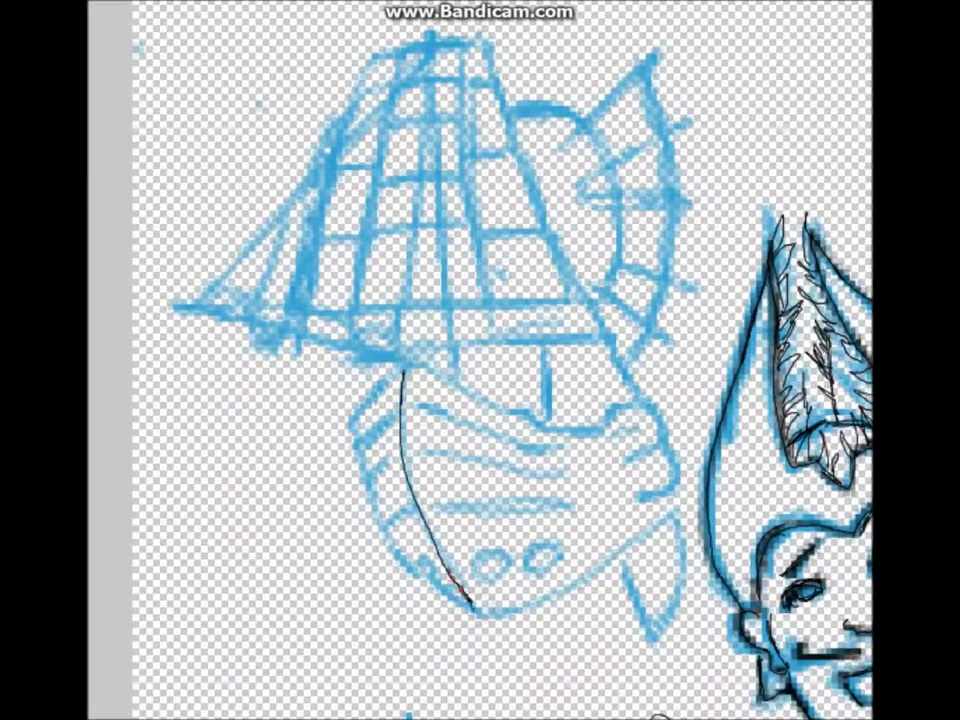
drag(400, 373, 380, 515)
mouse_move(355, 395)
mouse_down()
mouse_move(400, 410)
mouse_move(450, 385)
mouse_move(600, 425)
mouse_move(647, 407)
mouse_move(665, 445)
mouse_move(665, 510)
mouse_up()
drag(475, 608, 590, 574)
drag(425, 560, 426, 575)
drag(490, 558, 492, 576)
drag(542, 548, 544, 566)
- Ink the webbed fin at the ship's stern and the curved plank lines along the hull
drag(620, 558, 657, 642)
drag(622, 560, 684, 580)
drag(630, 596, 658, 643)
drag(432, 420, 567, 452)
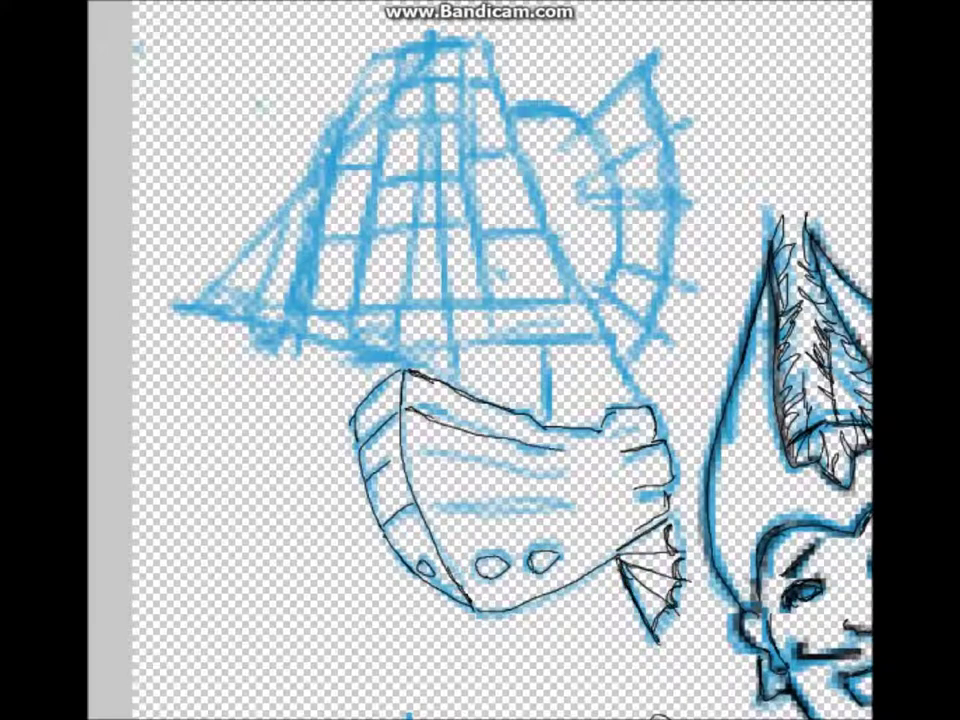
drag(410, 464, 615, 470)
mouse_move(412, 486)
mouse_down()
mouse_move(612, 490)
mouse_move(610, 510)
mouse_up()
drag(418, 530, 610, 524)
- Draw the rigging line from the masthead to the bowsprit tip and the doubled bowsprit down to the bow
mouse_move(428, 30)
mouse_down()
mouse_move(445, 383)
mouse_move(188, 302)
mouse_up()
key(ctrl+z)
drag(426, 40, 191, 300)
key(ctrl+z)
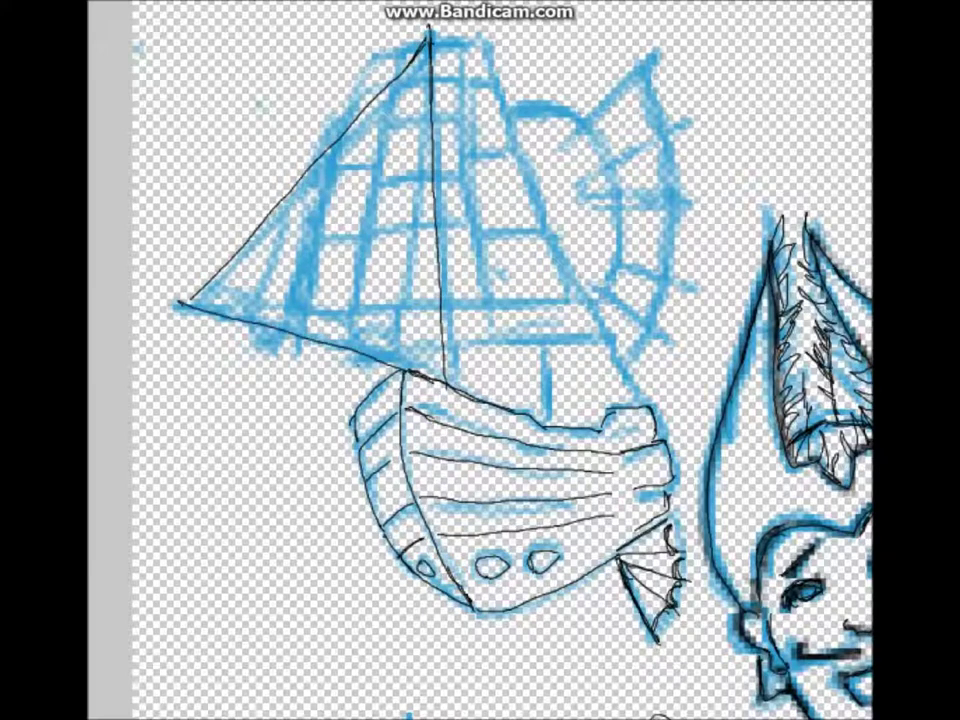
drag(182, 304, 406, 376)
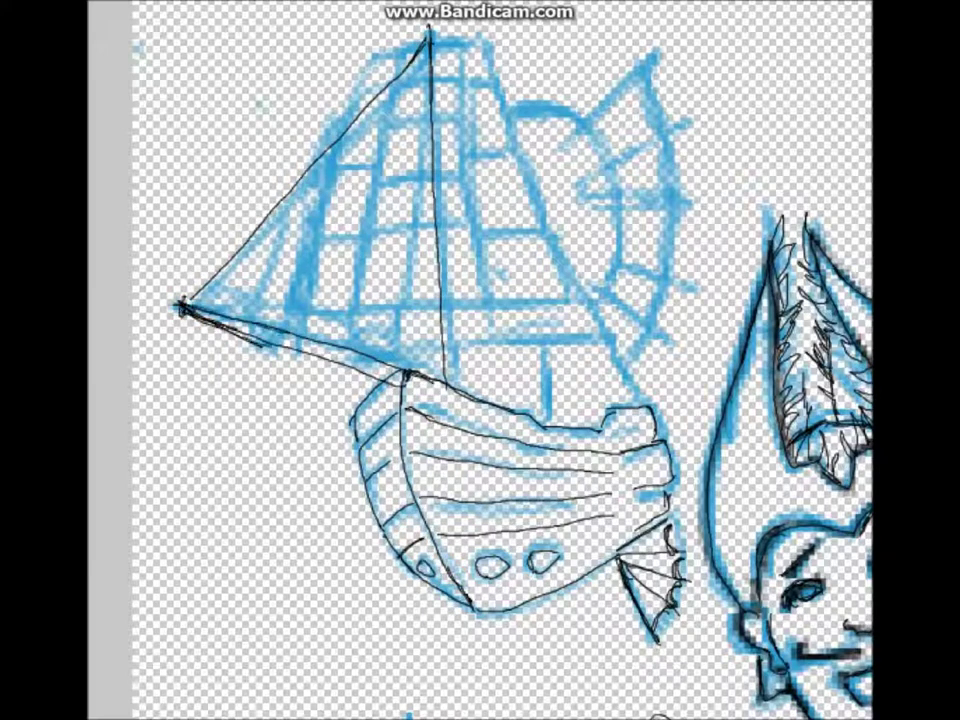
drag(182, 306, 275, 342)
- Ink the ship's stacked rectangular sails in three columns, widening down to the lower yard
mouse_move(400, 46)
mouse_down()
mouse_move(460, 78)
mouse_move(381, 129)
mouse_move(381, 147)
mouse_move(461, 176)
mouse_up()
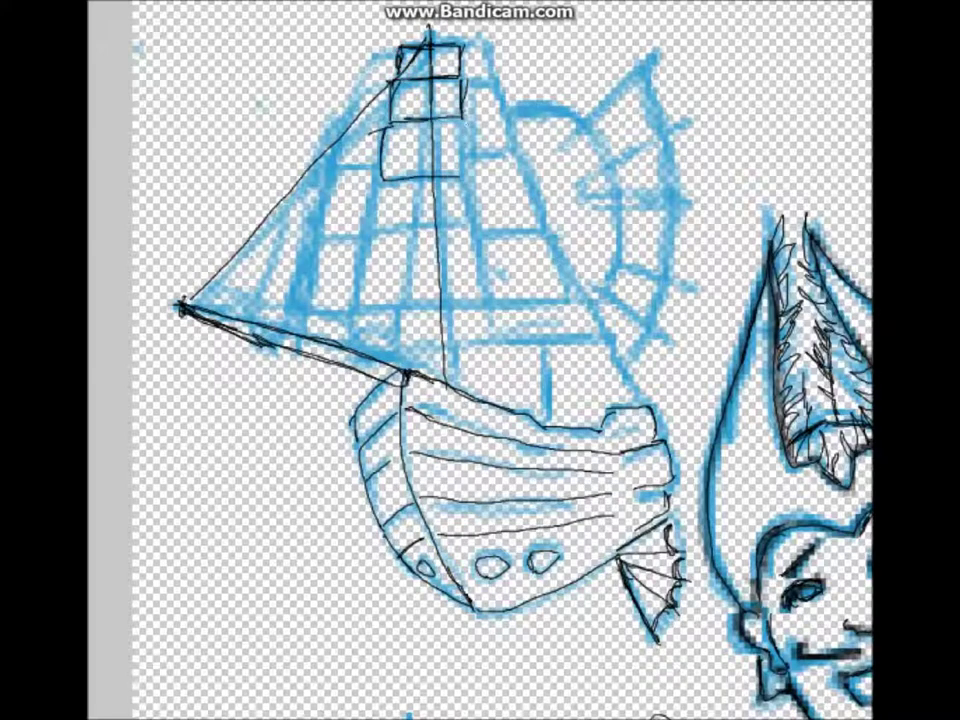
drag(379, 186, 379, 232)
drag(471, 180, 471, 225)
mouse_move(372, 232)
mouse_down()
mouse_move(480, 240)
mouse_move(370, 300)
mouse_move(360, 92)
mouse_move(336, 171)
mouse_move(371, 189)
mouse_move(318, 238)
mouse_move(292, 312)
mouse_move(572, 296)
mouse_up()
mouse_move(471, 86)
mouse_down()
mouse_move(510, 162)
mouse_move(546, 295)
mouse_up()
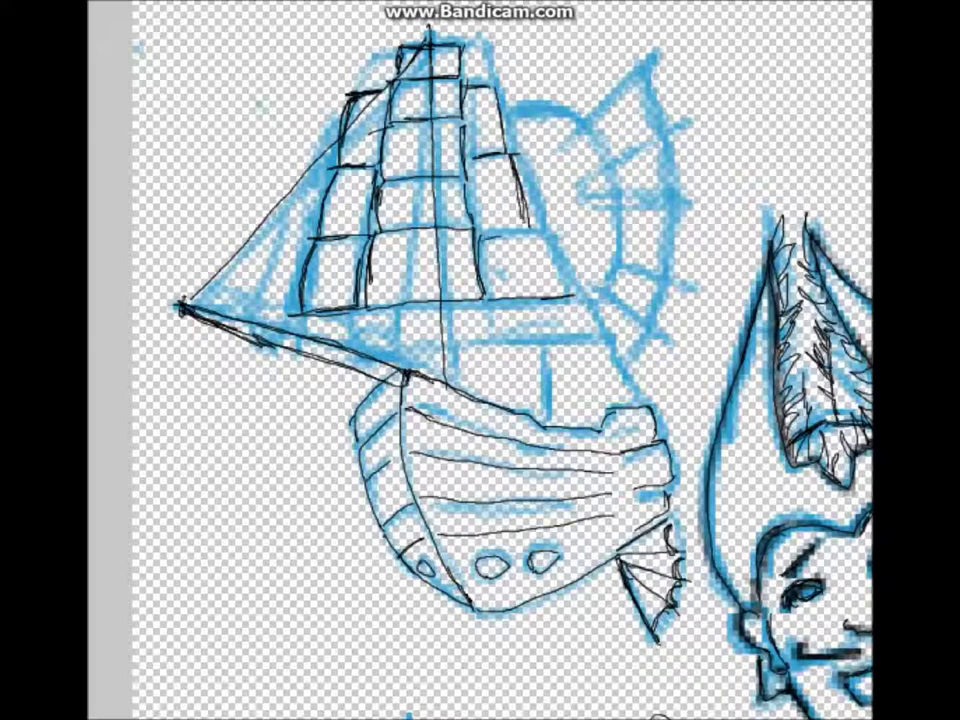
drag(482, 234, 540, 230)
- Draw the lower main mast, the short rear mast and the rounded balloon outline behind the sails
drag(446, 312, 446, 383)
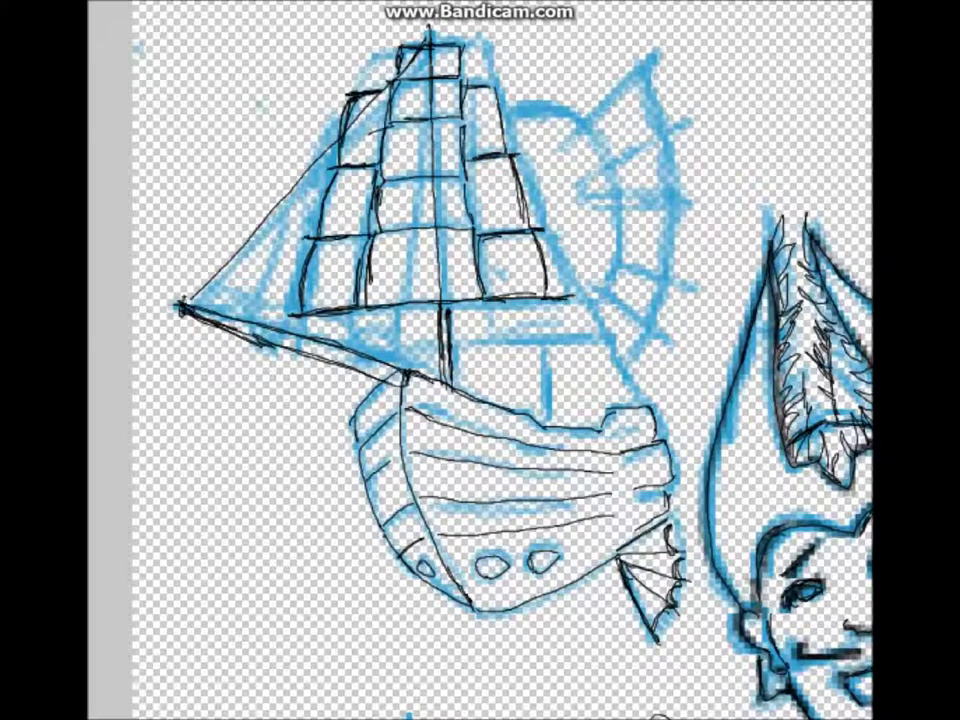
drag(546, 338, 547, 417)
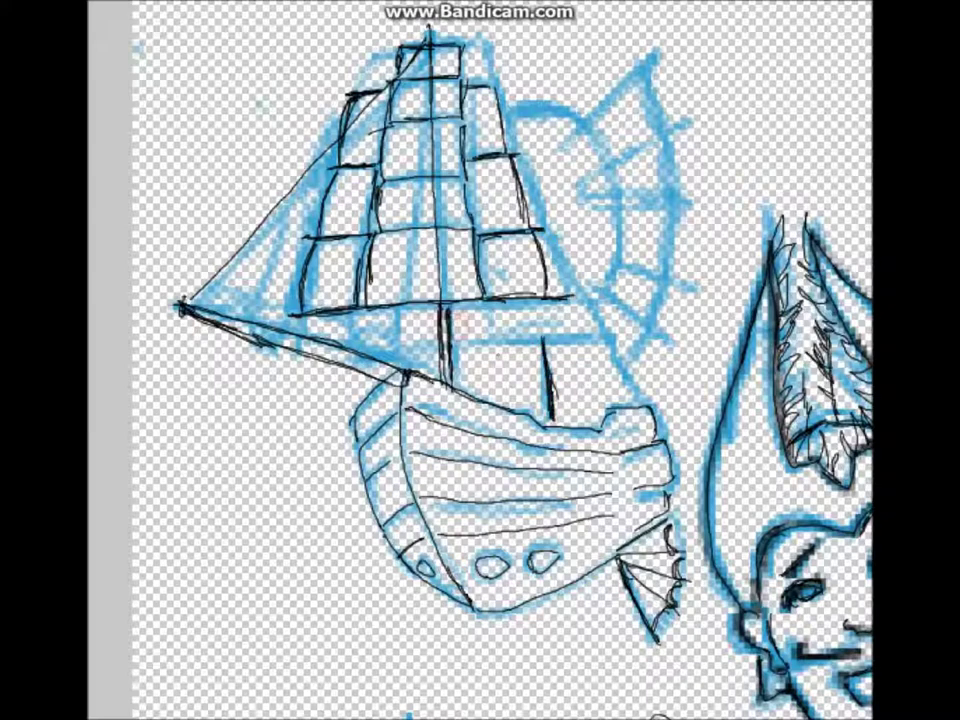
drag(490, 97, 372, 318)
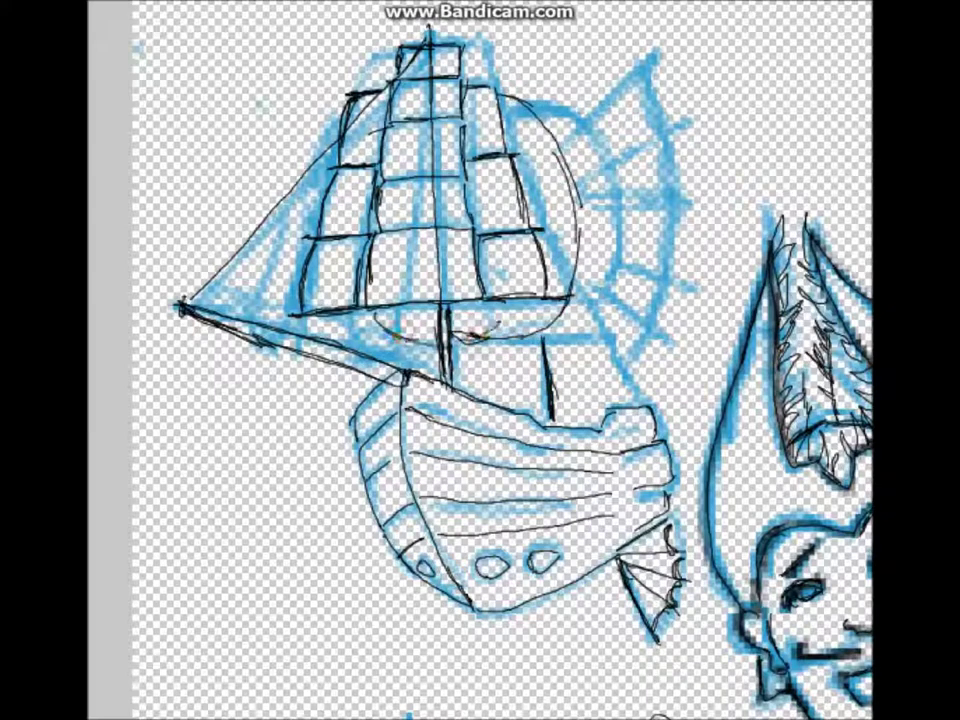
- Ink the fan-shaped fin behind the balloon with radiating spines and scalloped webbing between their tips
drag(572, 150, 655, 58)
mouse_move(580, 180)
mouse_down()
mouse_move(688, 118)
mouse_move(690, 200)
mouse_up()
mouse_move(576, 250)
mouse_down()
mouse_move(664, 288)
mouse_move(650, 300)
mouse_up()
drag(580, 275, 640, 340)
mouse_move(650, 62)
mouse_down()
mouse_move(686, 190)
mouse_move(672, 279)
mouse_move(629, 332)
mouse_up()
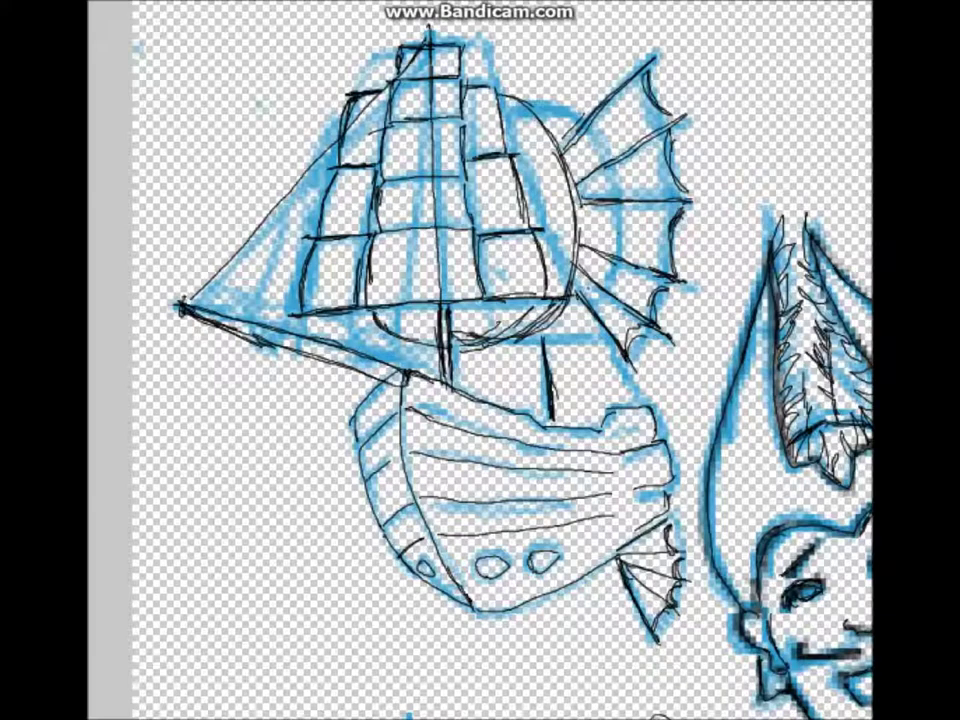
drag(612, 330, 640, 385)
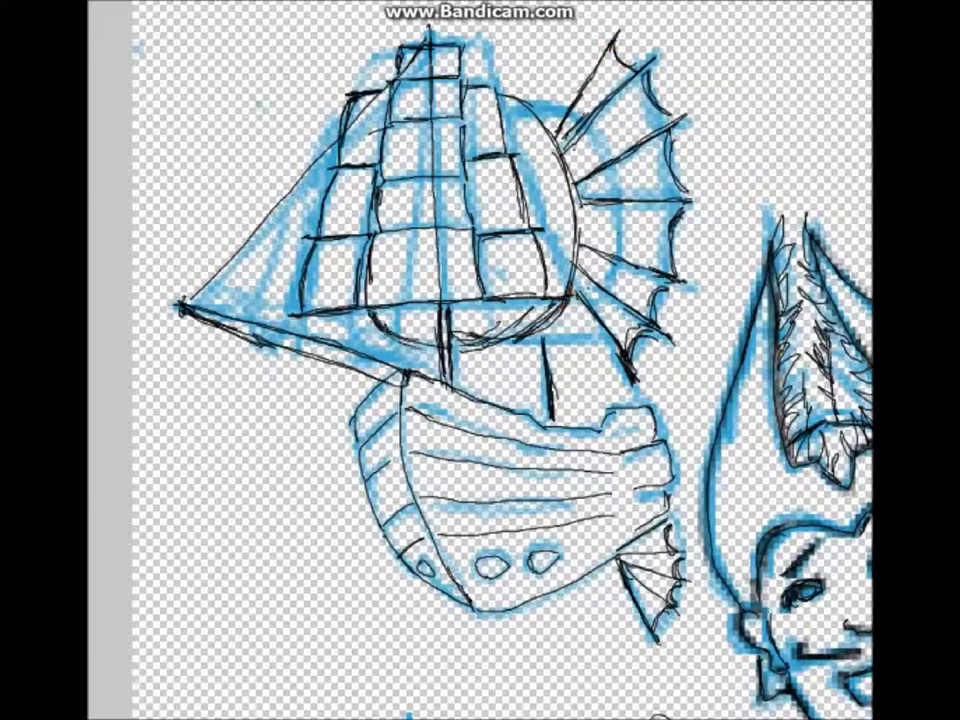
- Reinforce the fin's uppermost spine and ink the first triangular jib sail between the forward rigging line and the bowsprit
drag(562, 128, 618, 32)
drag(288, 198, 258, 322)
mouse_move(340, 150)
mouse_down()
mouse_move(310, 275)
mouse_move(268, 326)
mouse_up()
drag(255, 105, 210, 185)
drag(290, 80, 265, 255)
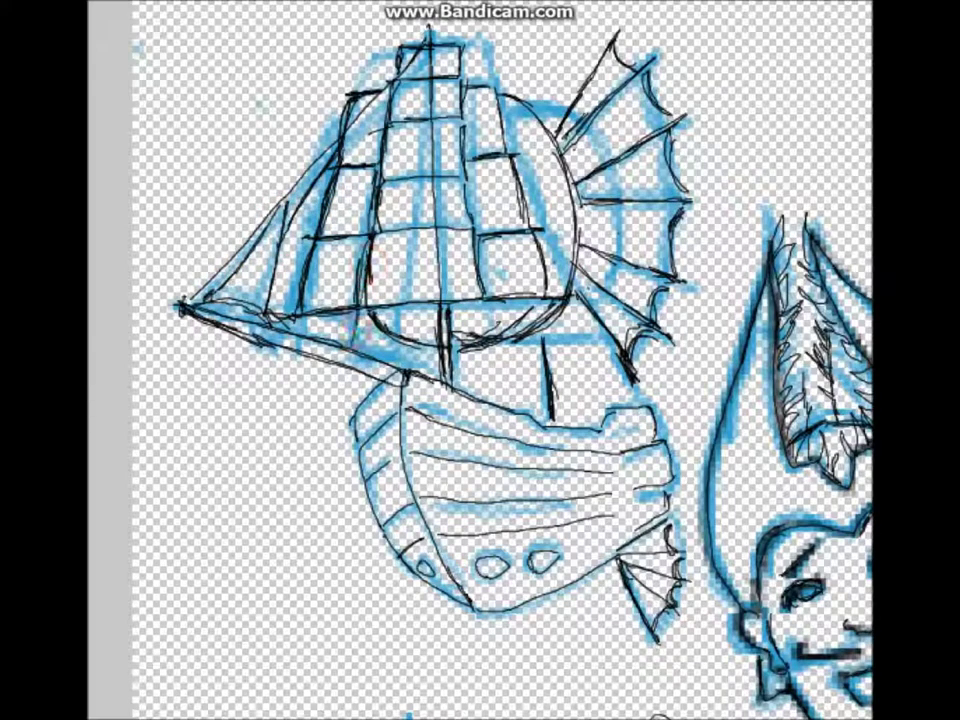
- Ink the taller jib sails fanning down from the masthead, with scalloped lower edges along the bowsprit
drag(292, 68, 250, 146)
drag(310, 45, 300, 232)
drag(400, 300, 393, 322)
drag(315, 64, 290, 104)
drag(205, 326, 158, 338)
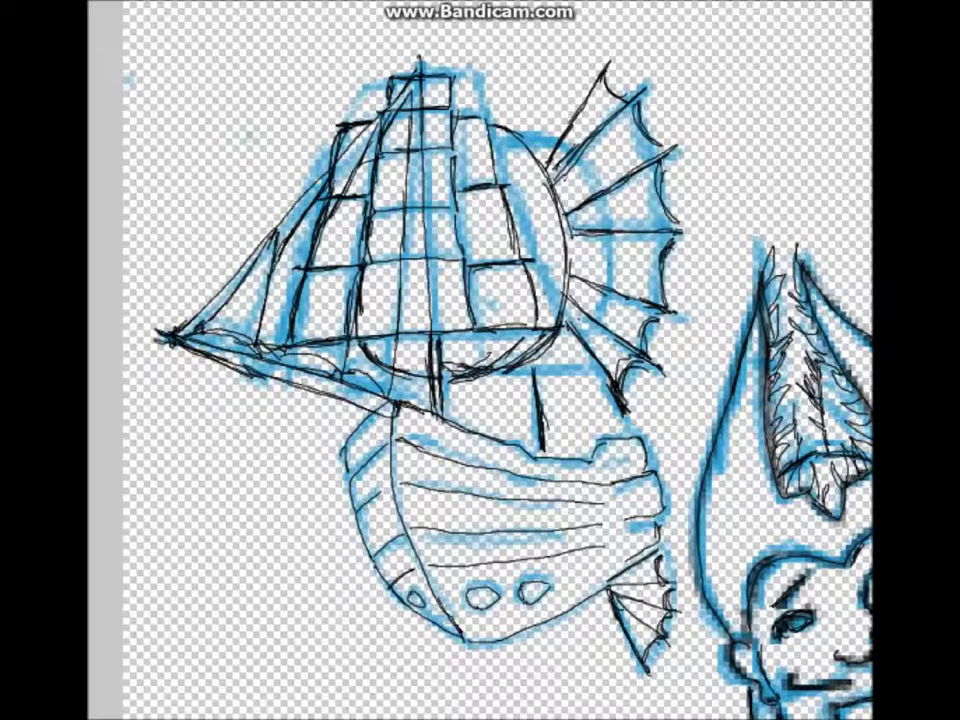
- Add a second line to the short rear mast and erase the square-sail lines crossing the jib sails
drag(537, 360, 538, 388)
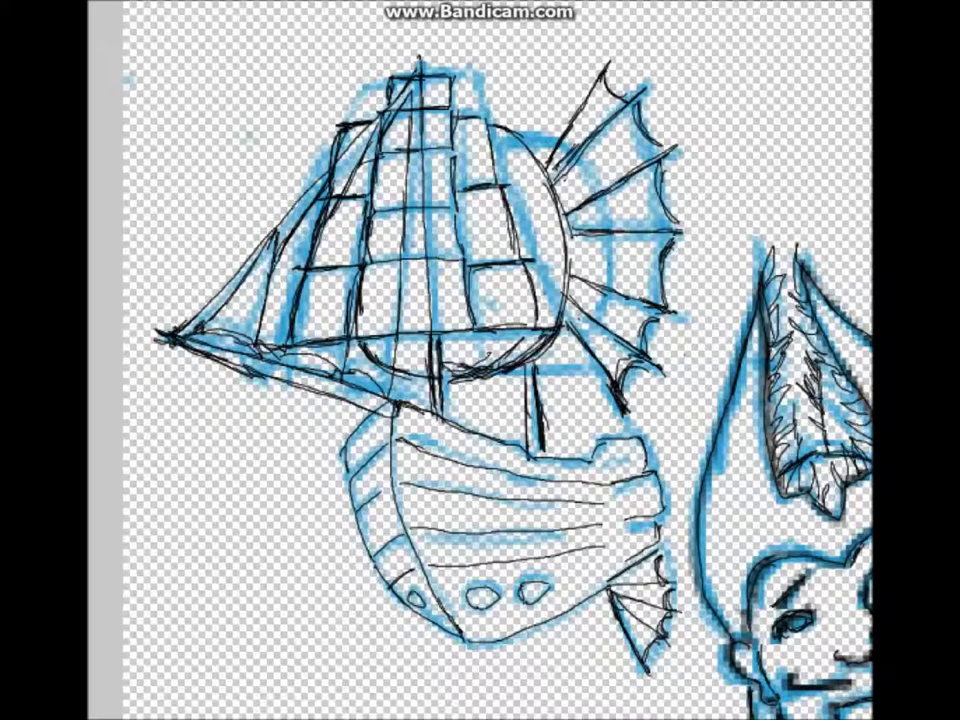
mouse_move(400, 95)
mouse_down()
mouse_move(378, 285)
mouse_move(360, 260)
mouse_move(350, 207)
mouse_move(216, 213)
mouse_up()
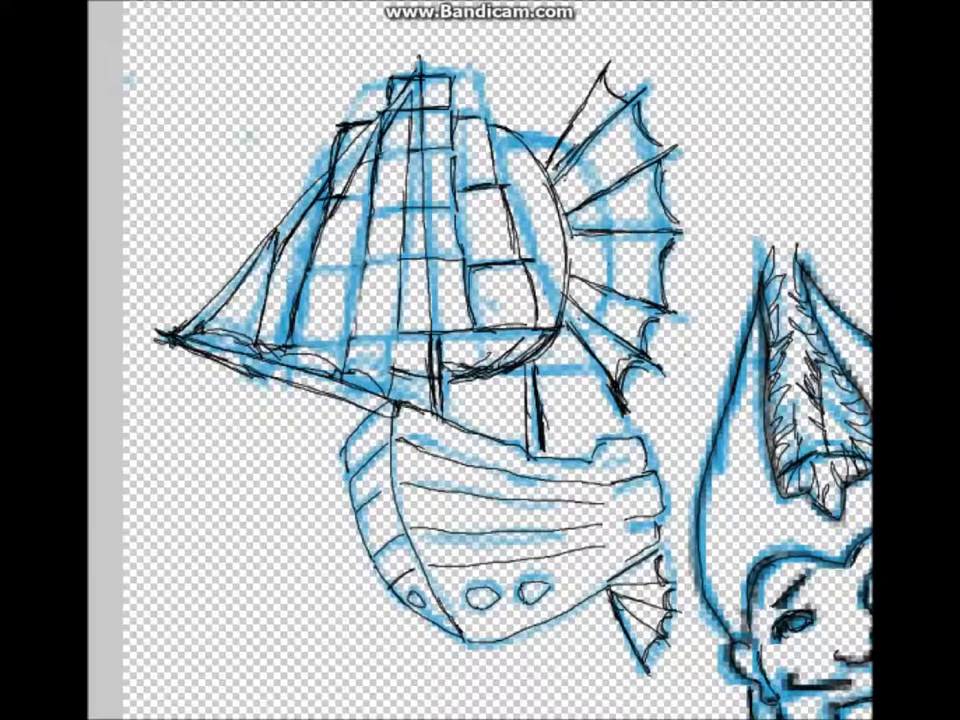
drag(410, 78, 165, 330)
- Detail the hull with pupils in the two eye-shaped holes, a doubled stem line and planks extended to the stern
drag(477, 589, 481, 604)
drag(529, 585, 532, 598)
drag(390, 410, 410, 535)
drag(600, 503, 655, 492)
scroll(480, 360, down, 5)
scroll(797, 606, up, 4)
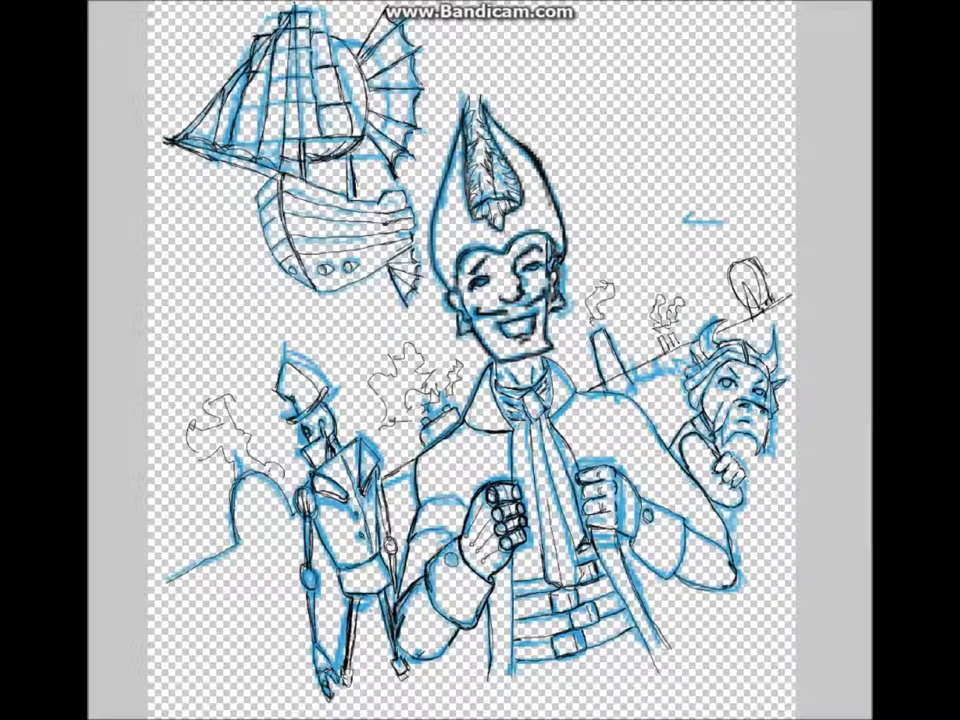
- Hatch the balloon's exposed side and the area around the short rear mast with vertical lines
scroll(190, 20, up, 4)
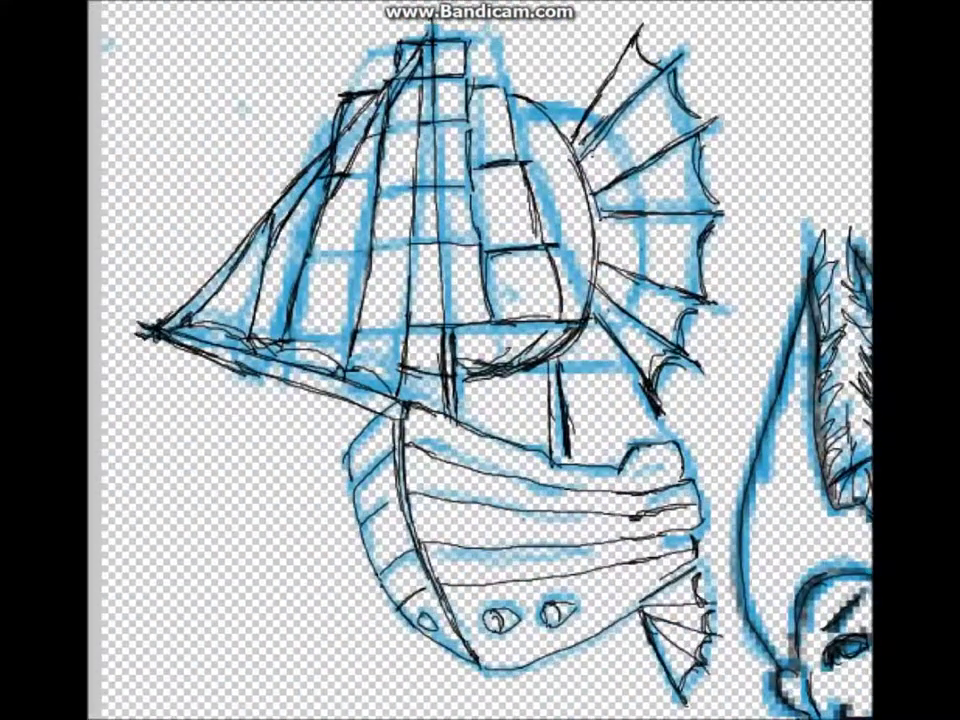
drag(560, 130, 572, 400)
drag(575, 240, 580, 448)
drag(545, 325, 540, 458)
mouse_move(545, 112)
mouse_down()
mouse_move(540, 355)
mouse_move(514, 440)
mouse_up()
drag(510, 335, 520, 440)
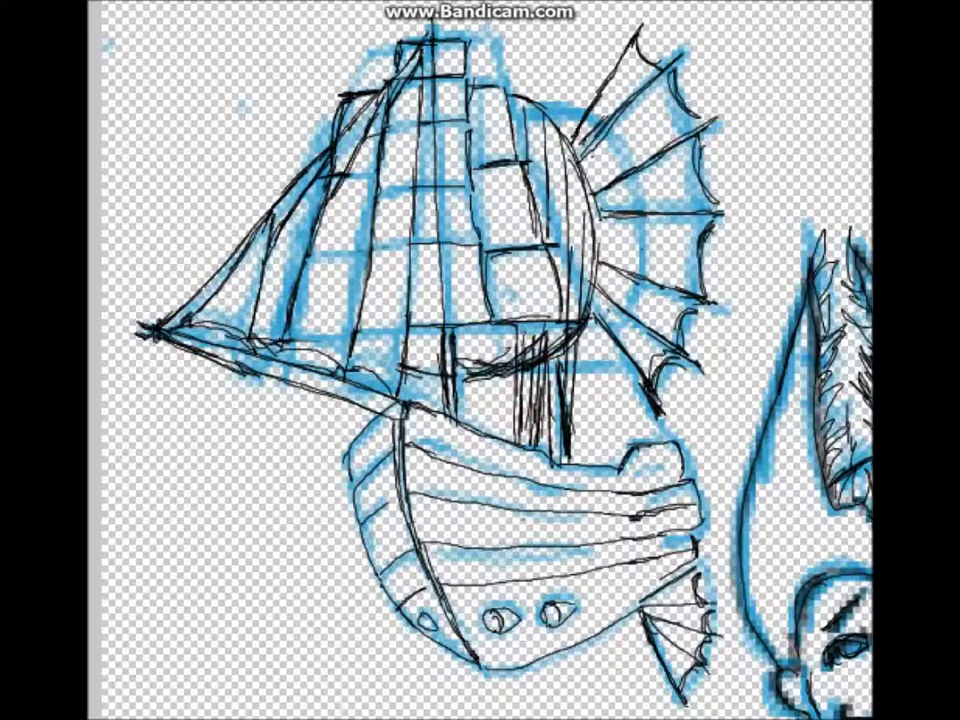
drag(592, 455, 664, 310)
key(ctrl+z)
key(ctrl+z)
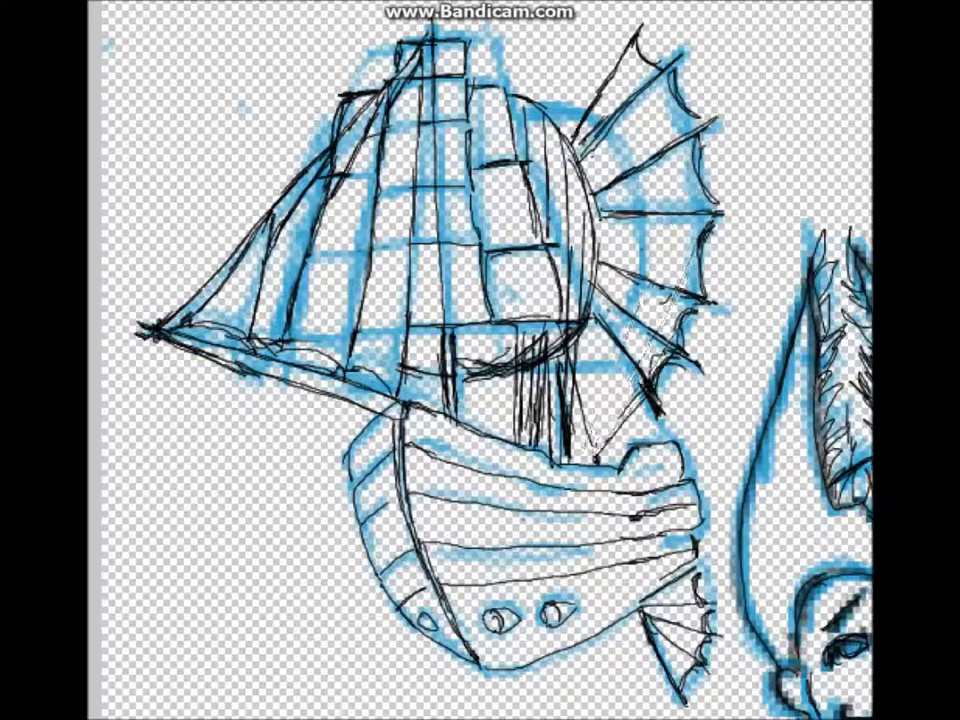
key(ctrl+z)
- Erase the heavy rear mast and its hatching, replacing them with thin vertical lines from the balloon down to the deck
drag(562, 120, 575, 255)
drag(517, 322, 519, 455)
key(ctrl+z)
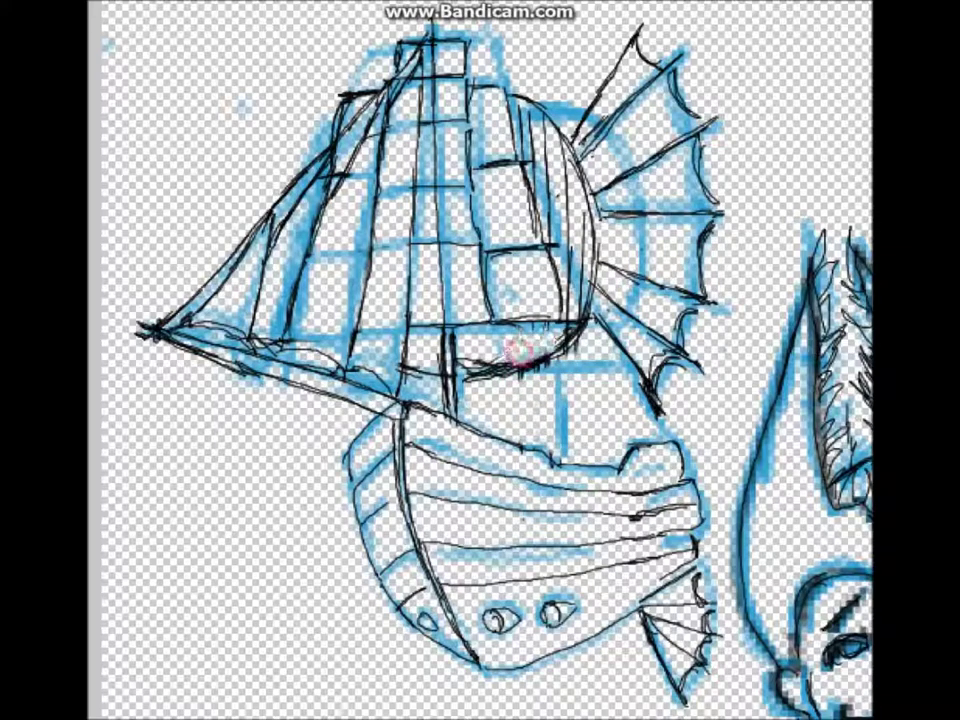
mouse_move(580, 332)
mouse_down()
mouse_move(582, 458)
mouse_move(572, 470)
mouse_up()
mouse_move(550, 325)
mouse_down()
mouse_move(553, 462)
mouse_move(528, 455)
mouse_up()
drag(446, 376, 437, 398)
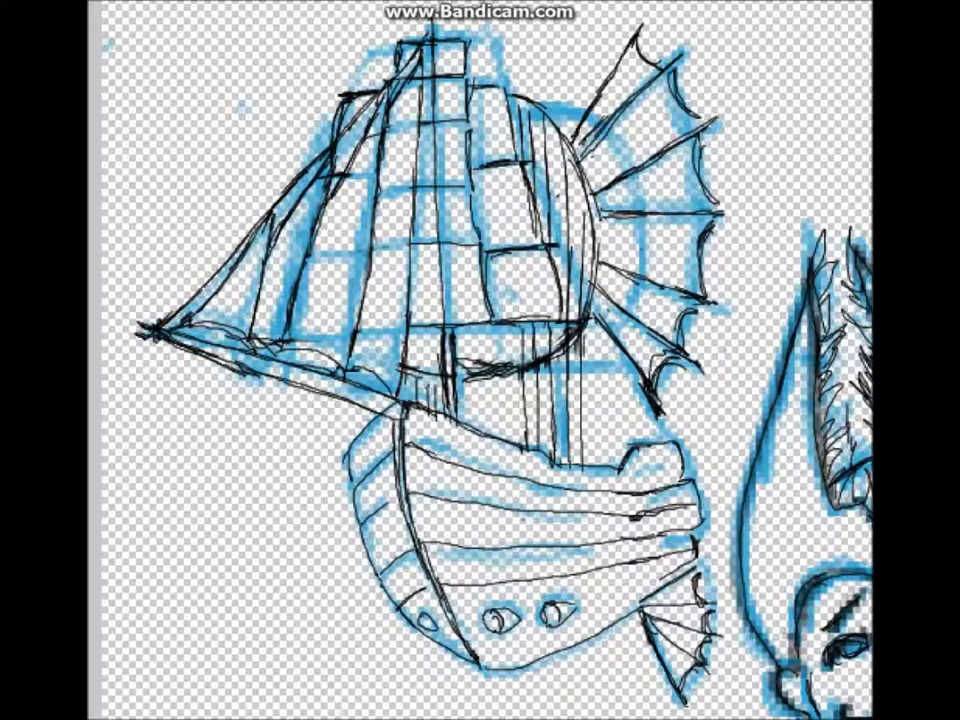
- Draw a row of small portholes along the upper hull and slanted rigging lines from the balloon's underside to the stern deck
drag(494, 451, 533, 461)
drag(570, 343, 585, 440)
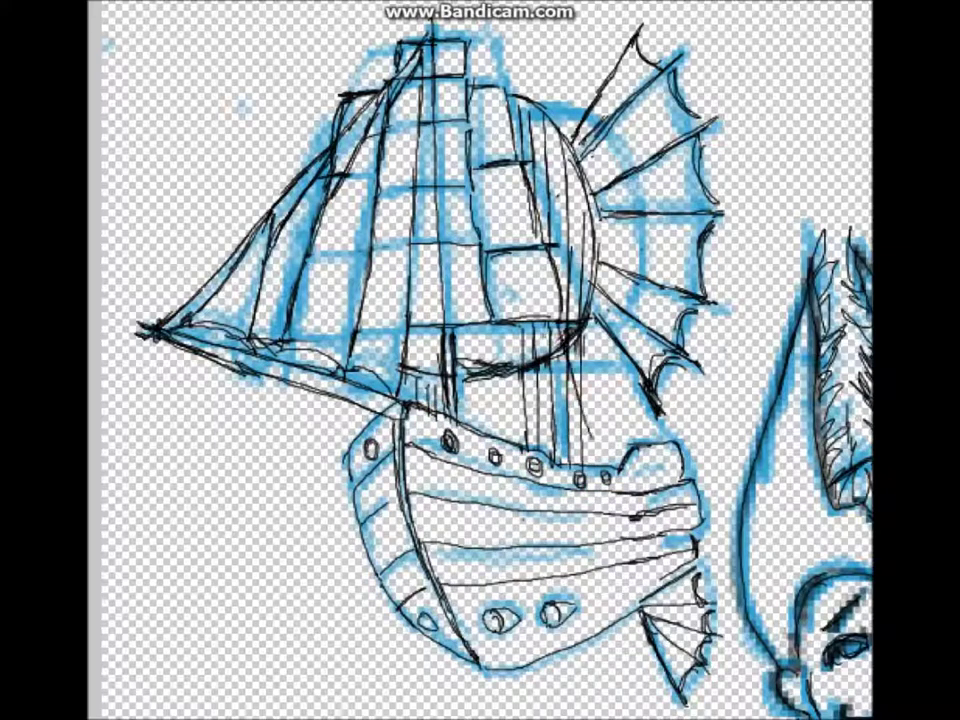
drag(522, 372, 591, 460)
drag(535, 375, 580, 462)
- Run long rigging lines from the fin's spine tips down to the same point on the stern deck
drag(636, 52, 639, 175)
drag(684, 191, 640, 400)
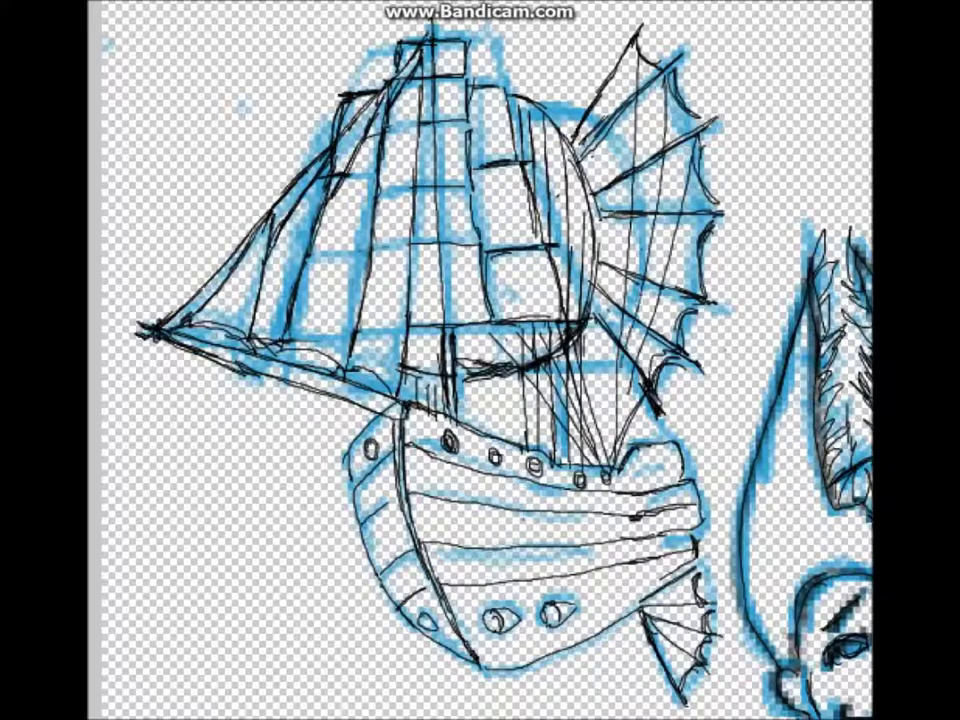
drag(695, 175, 636, 396)
drag(690, 240, 630, 402)
key(ctrl+z)
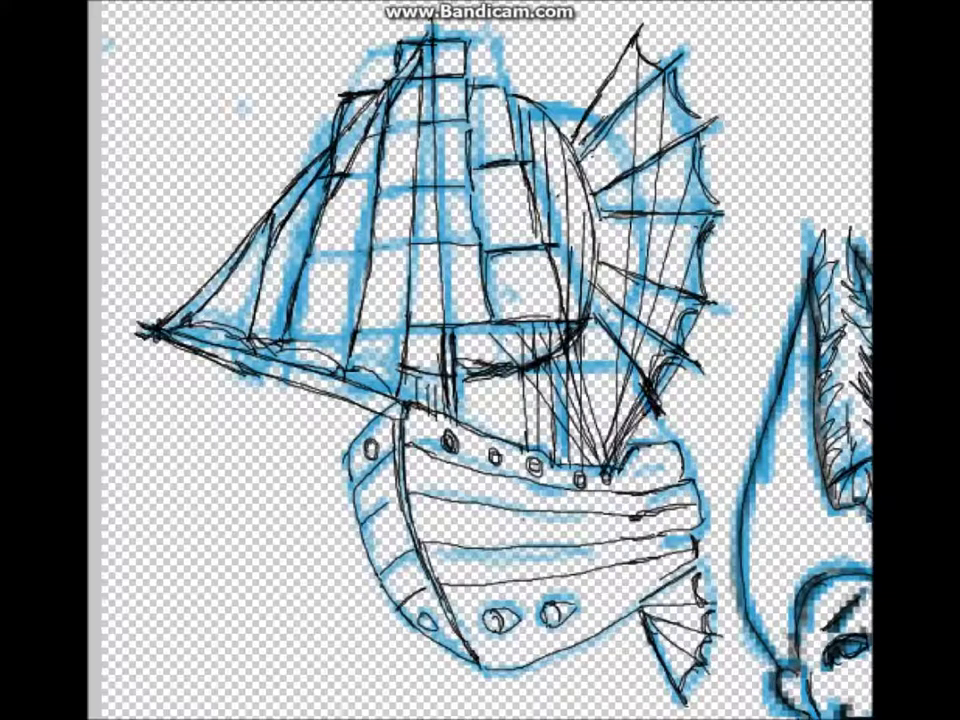
- Add curved bands and loose trailing lines at the ship's stern, and wavy ribbons streaming from the bow
drag(722, 445, 640, 478)
mouse_move(725, 490)
mouse_down()
mouse_move(612, 505)
mouse_move(622, 575)
mouse_up()
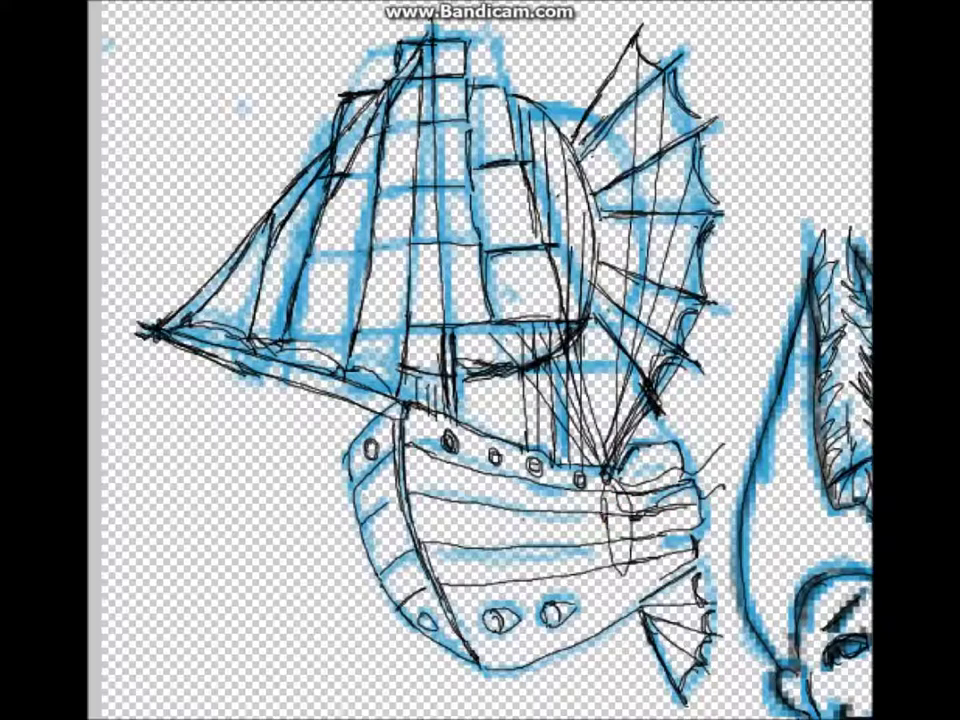
drag(220, 570, 358, 495)
drag(275, 578, 335, 543)
- Sketch the horned companion's foot just below the man's bent elbow
scroll(480, 360, down, 3)
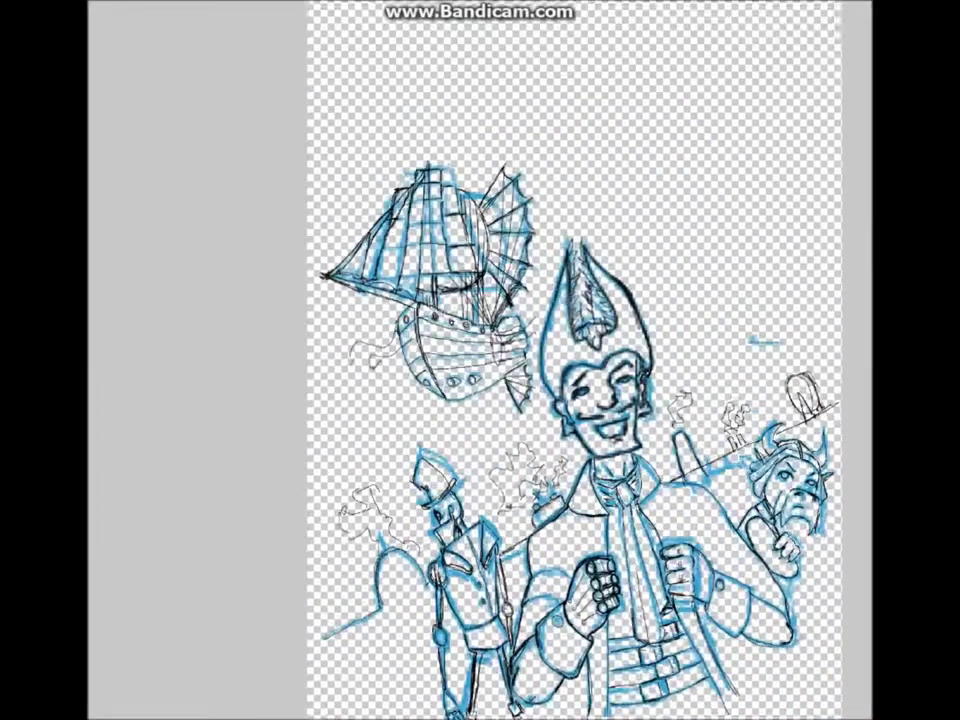
scroll(480, 360, up, 1)
scroll(480, 360, down, 1)
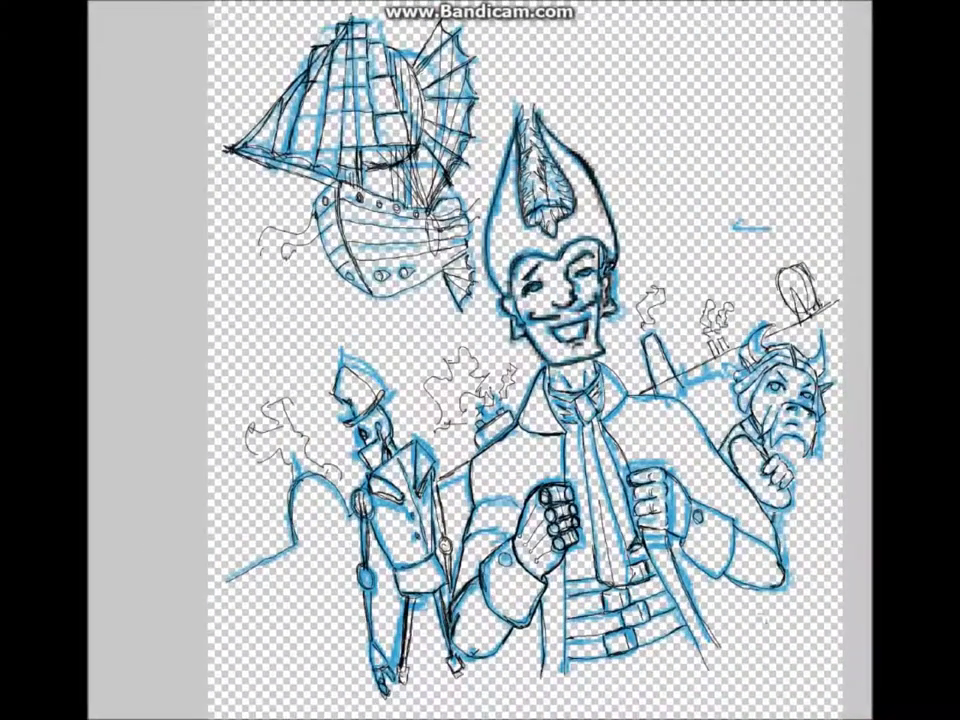
drag(737, 598, 768, 590)
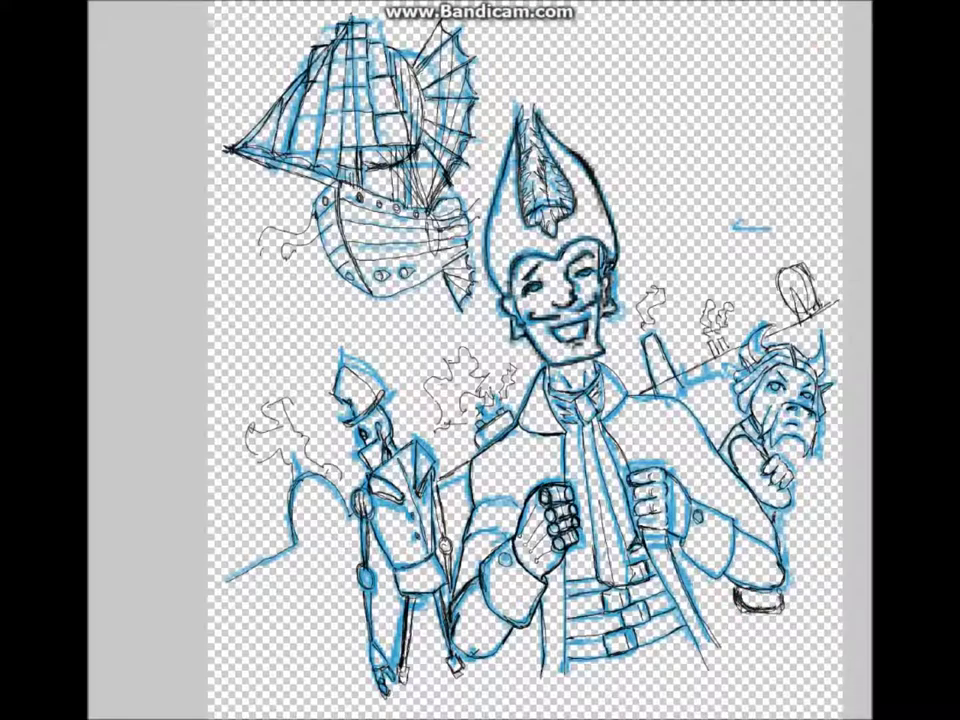
- Reinforce the lines of the man's lapel-gripping fist beside the horned companion and the coat edge running down from it
scroll(474, 596, up, 3)
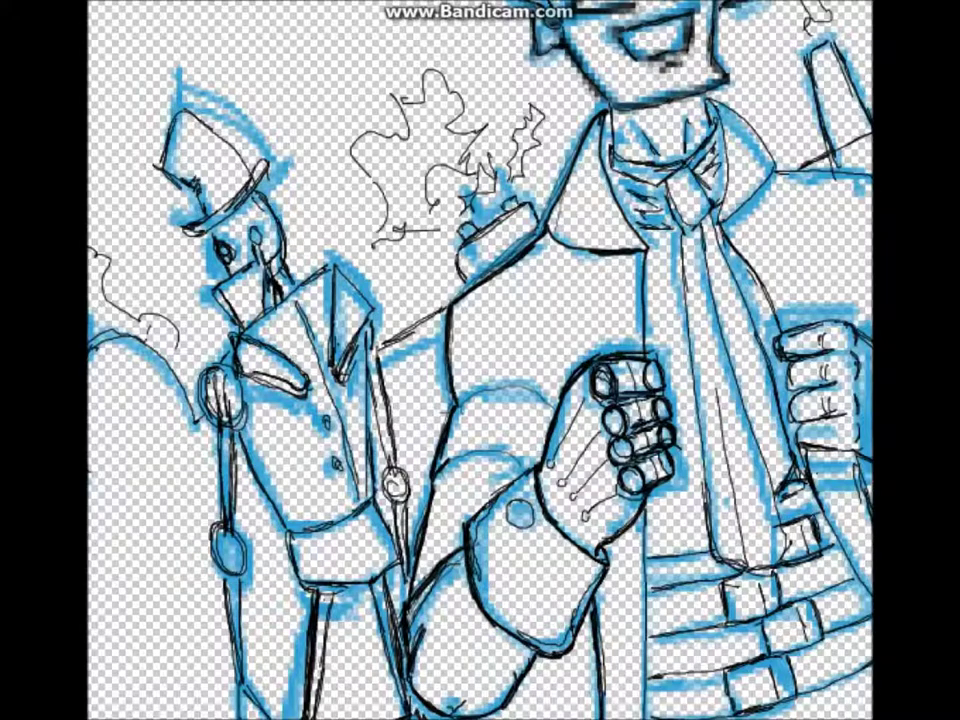
scroll(480, 360, right, 5)
scroll(480, 360, down, 2)
drag(300, 285, 330, 395)
drag(400, 388, 508, 655)
drag(340, 290, 350, 350)
mouse_move(295, 295)
mouse_down()
mouse_move(320, 335)
mouse_move(355, 350)
mouse_up()
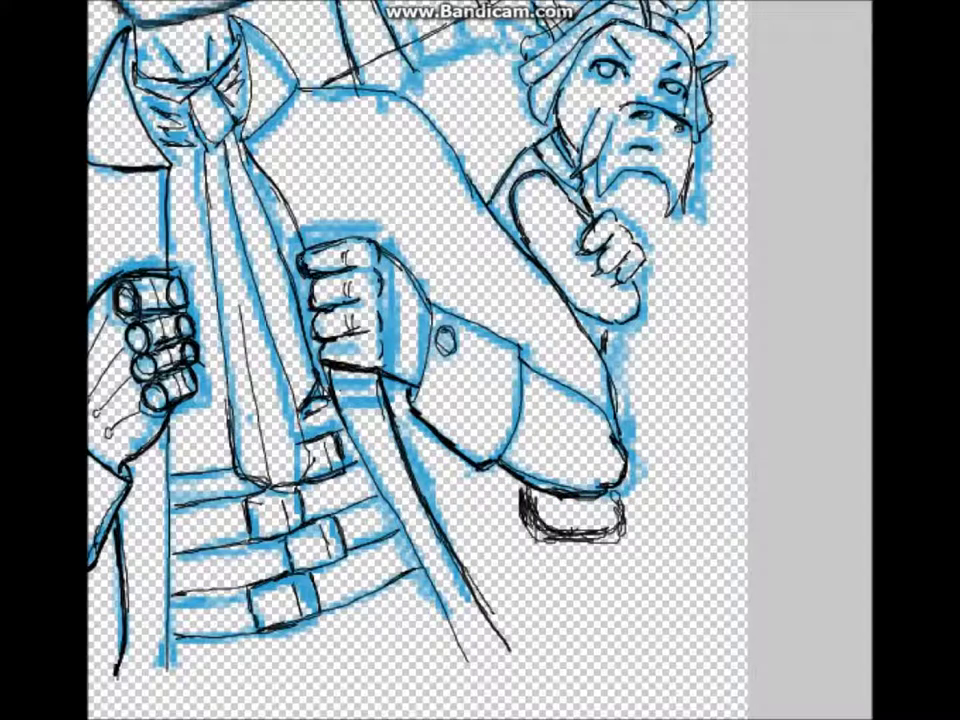
- Thicken the outer outline of the man's bent sleeve down to the elbow, undoing the stray strokes
drag(348, 128, 466, 297)
key(ctrl+z)
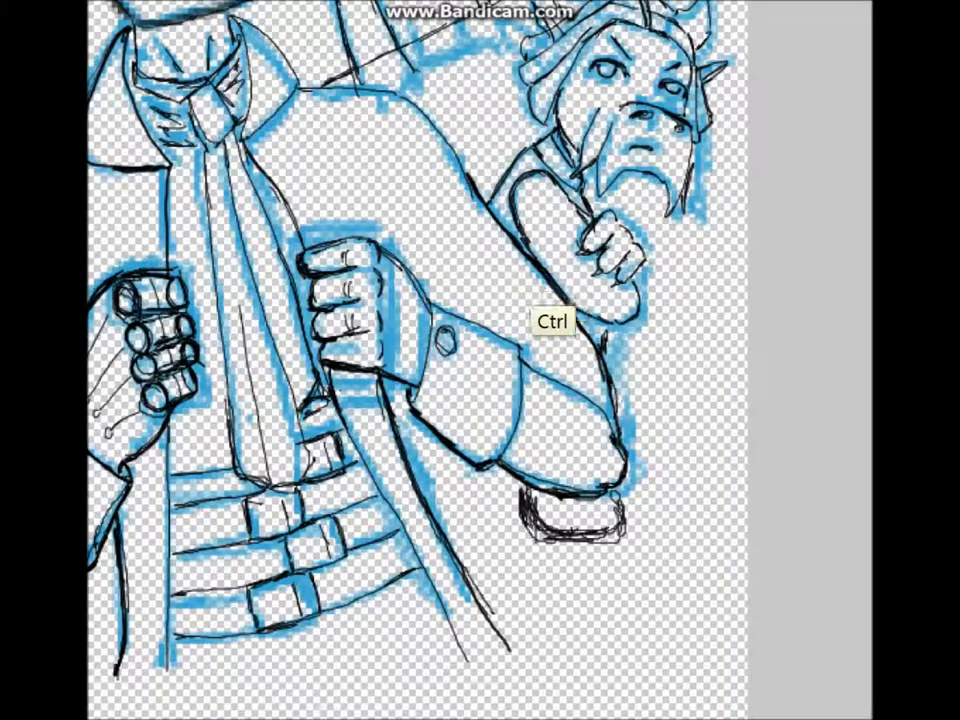
drag(598, 322, 618, 445)
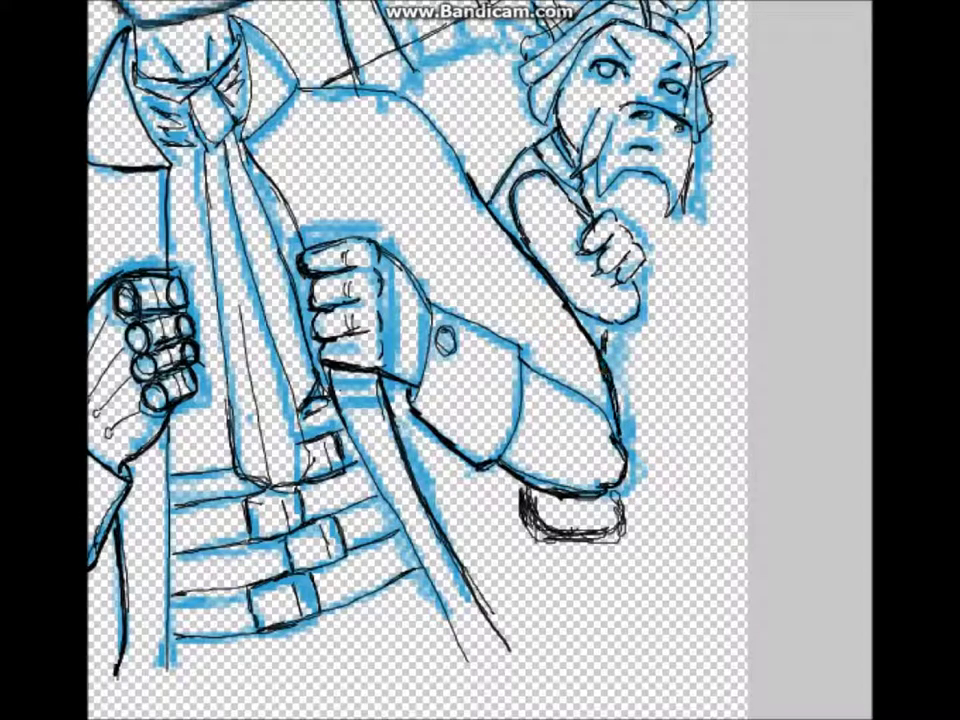
drag(236, 55, 178, 110)
key(ctrl+z)
- Thicken the man's shoulder line, the pointed coat collar and the knot of the cravat
mouse_move(320, 85)
mouse_down()
mouse_move(430, 105)
mouse_move(470, 185)
mouse_up()
mouse_move(232, 26)
mouse_down()
mouse_move(216, 64)
mouse_move(238, 68)
mouse_up()
mouse_move(176, 8)
mouse_down()
mouse_move(96, 56)
mouse_move(155, 110)
mouse_up()
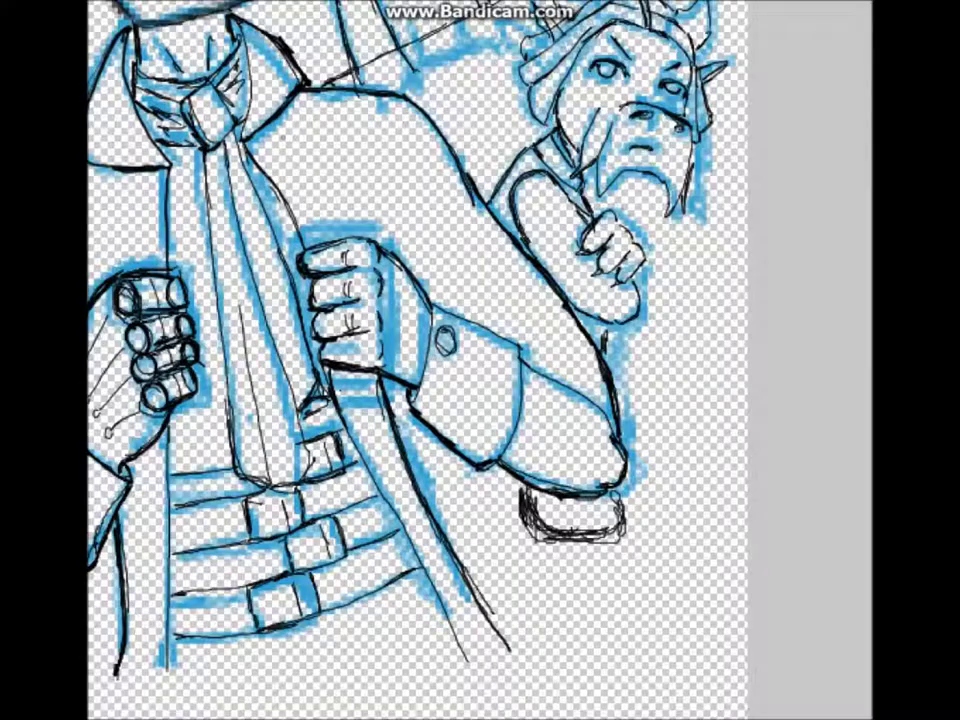
- Thicken the horned companion's horns, hood, beard and folded arm, plus the edges of the man's hanging cravat
scroll(480, 360, down, 5)
scroll(480, 300, up, 6)
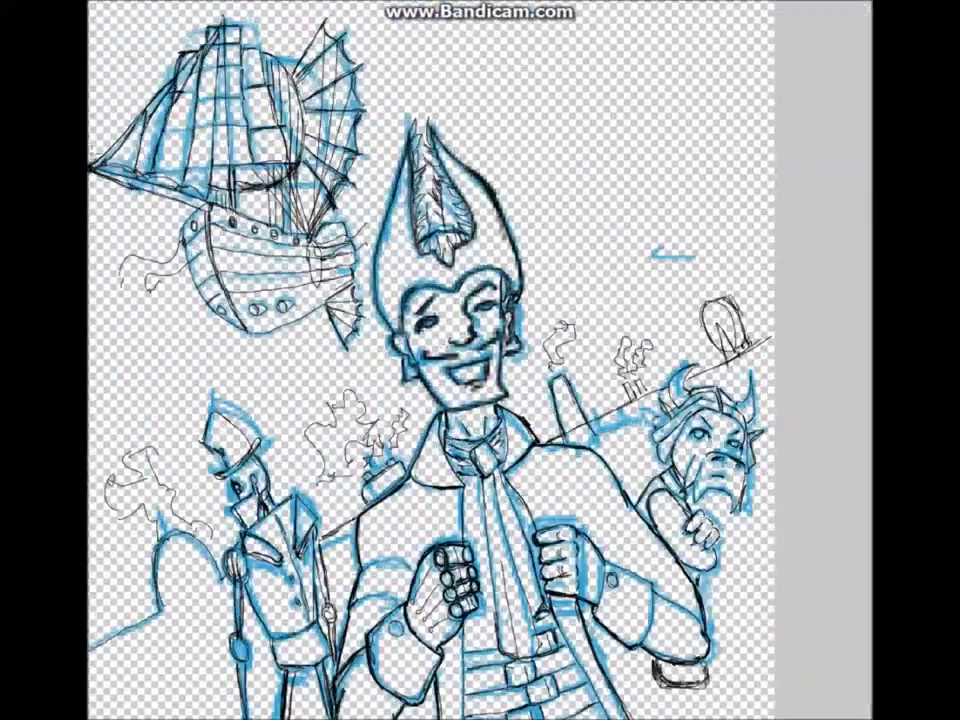
scroll(480, 360, down, 3)
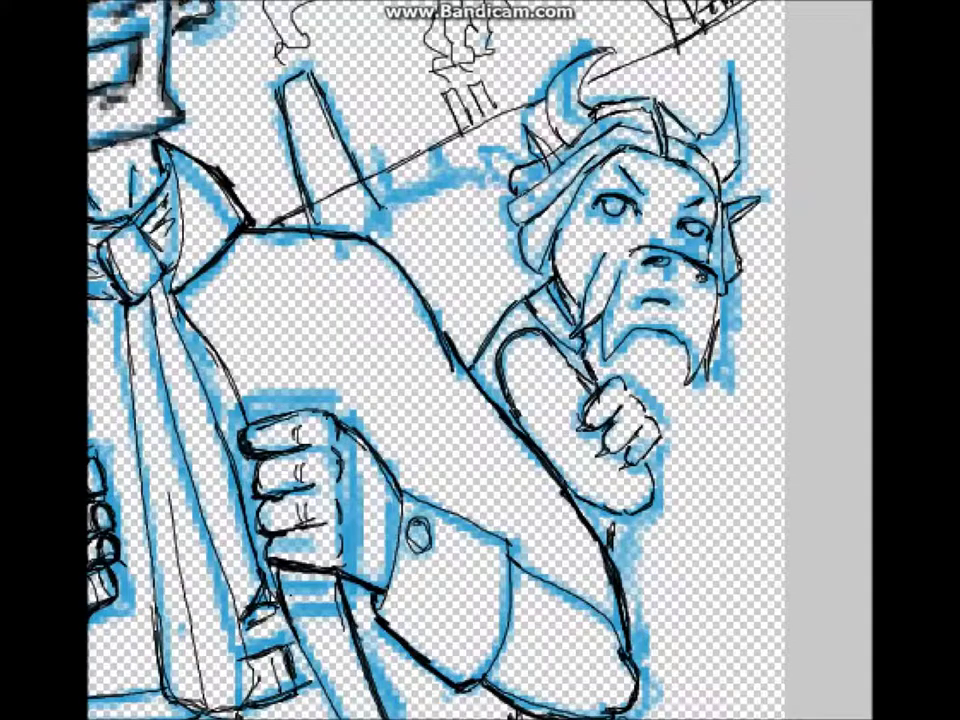
drag(578, 493, 627, 505)
mouse_move(490, 385)
mouse_down()
mouse_move(480, 315)
mouse_move(440, 258)
mouse_move(452, 248)
mouse_move(520, 280)
mouse_move(540, 225)
mouse_up()
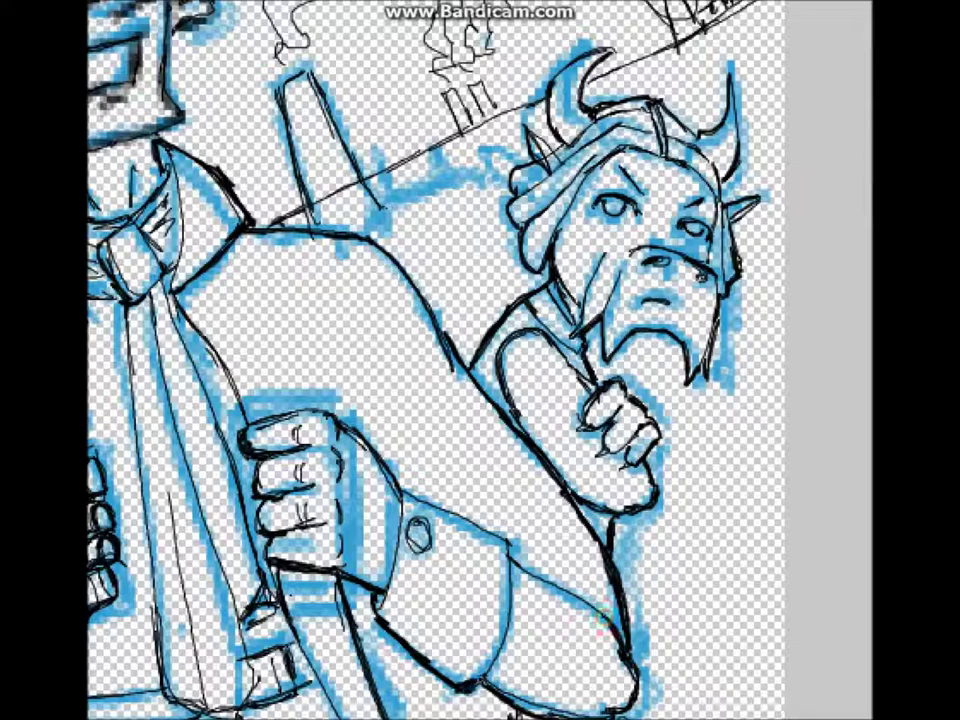
drag(160, 597, 152, 678)
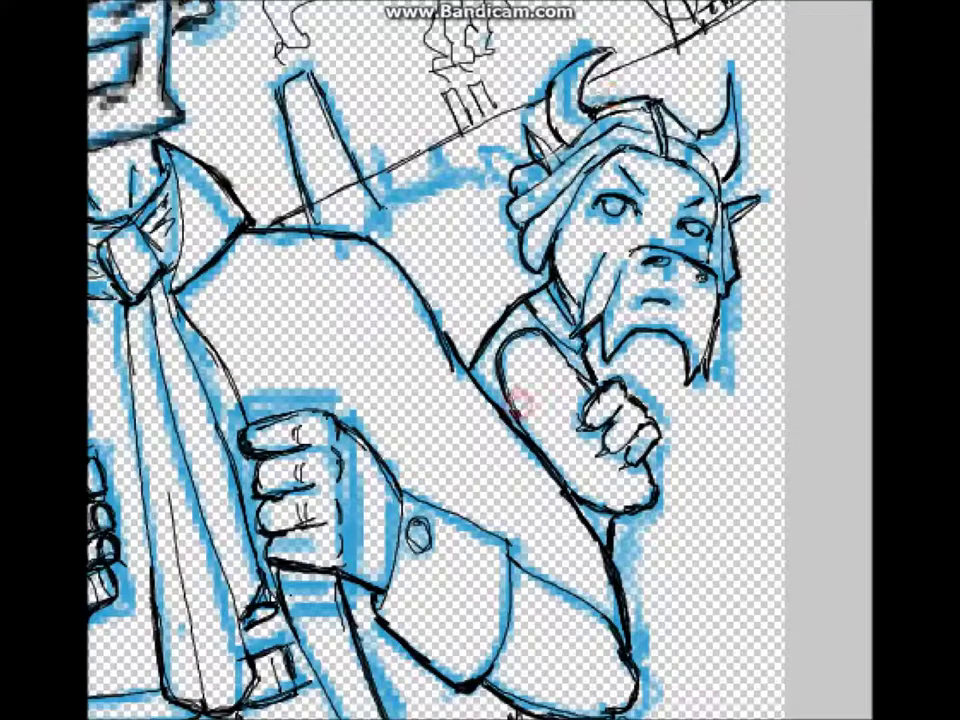
- Redraw the horned companion's feet as a heavy outlined block with a notched lower edge, and clean up the man's cuff outline
scroll(480, 360, down, 3)
scroll(480, 400, up, 5)
mouse_move(445, 575)
mouse_down()
mouse_move(470, 700)
mouse_move(620, 680)
mouse_up()
drag(680, 585, 671, 686)
mouse_move(470, 600)
mouse_down()
mouse_move(475, 690)
mouse_move(660, 695)
mouse_up()
drag(690, 620, 730, 683)
drag(370, 530, 640, 580)
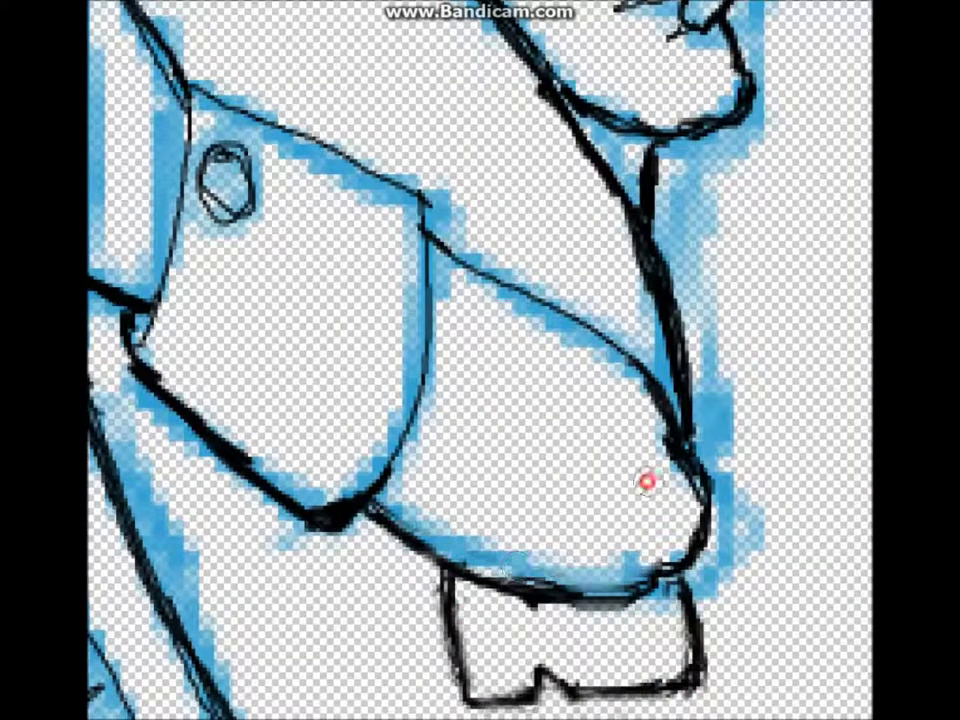
scroll(216, 150, down, 2)
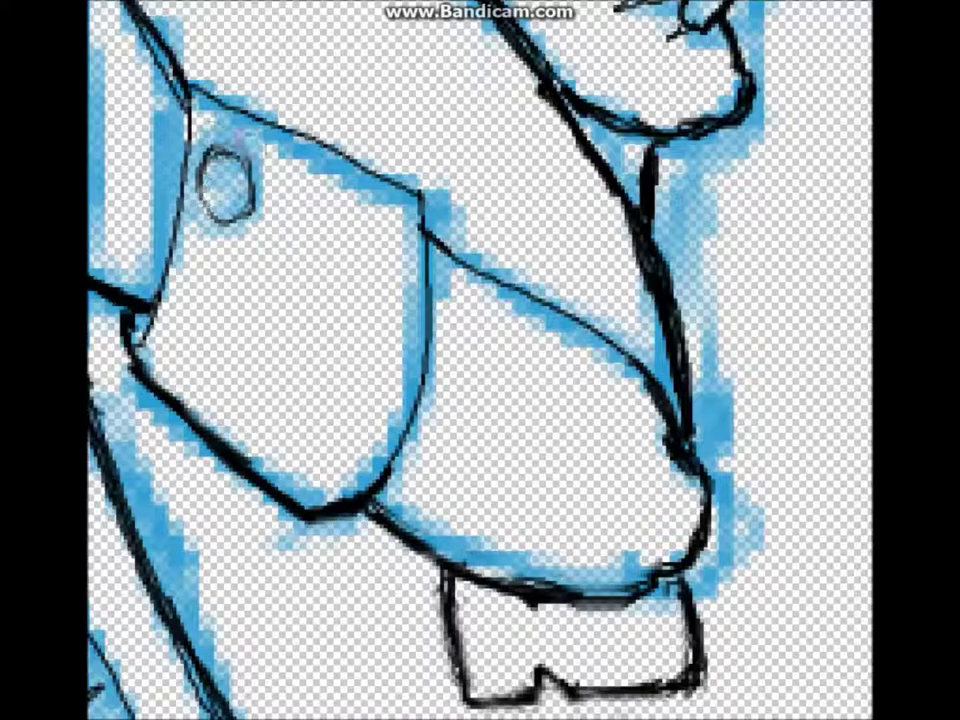
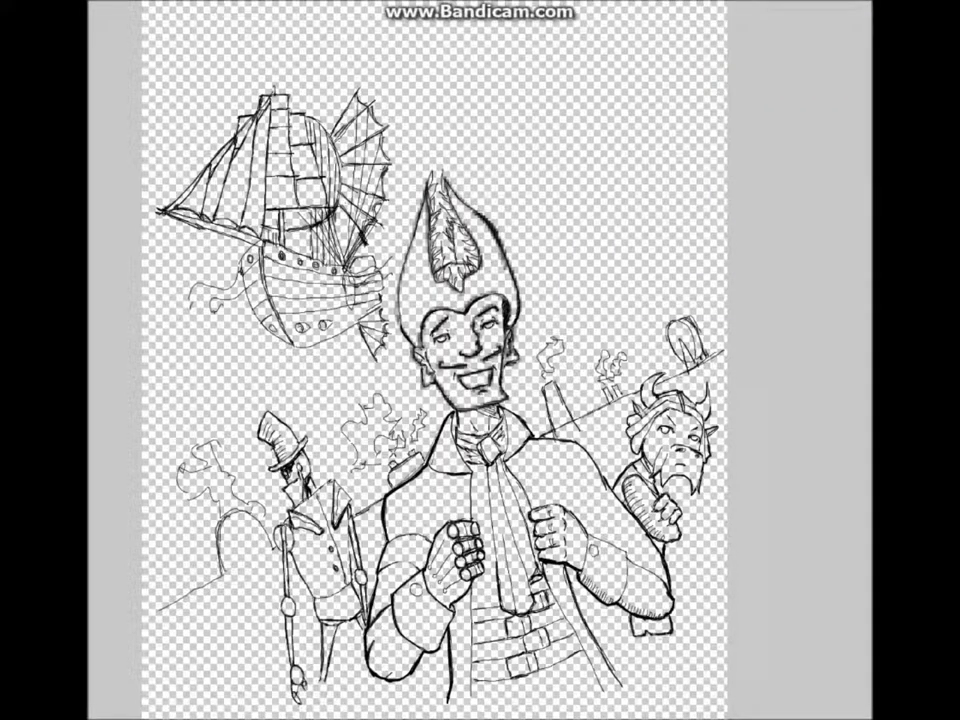
mouse_move(810, 490)
click(523, 493)
click(566, 212)
key(Return)
- Paint the top-hatted figure with a flat grey-green base under the line art, undoing the stray stroke beside the hat
scroll(322, 610, up, 4)
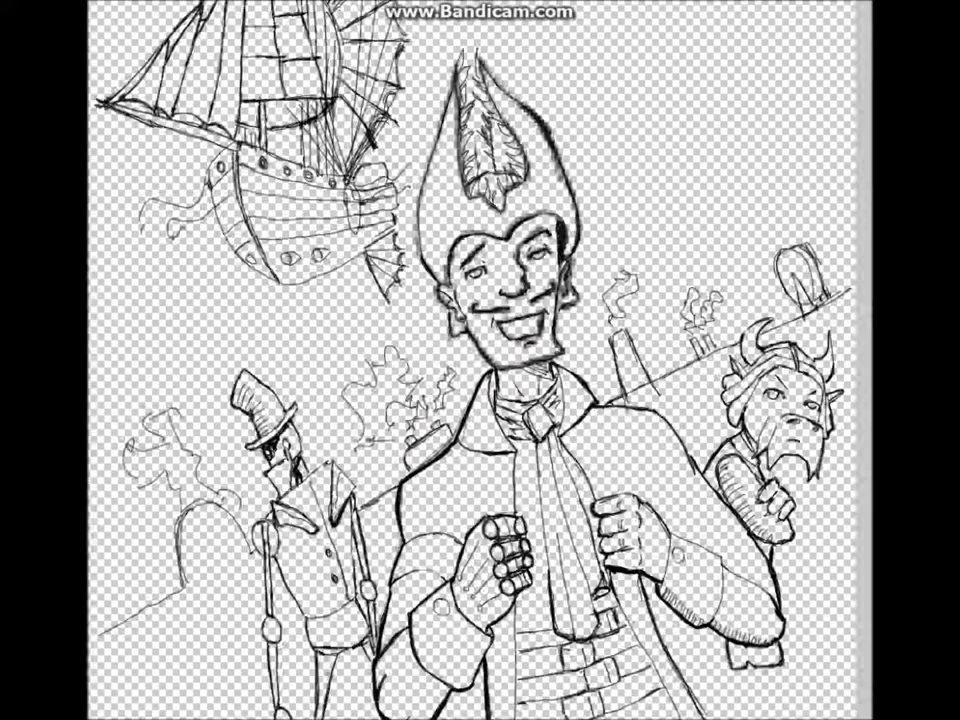
scroll(238, 330, up, 5)
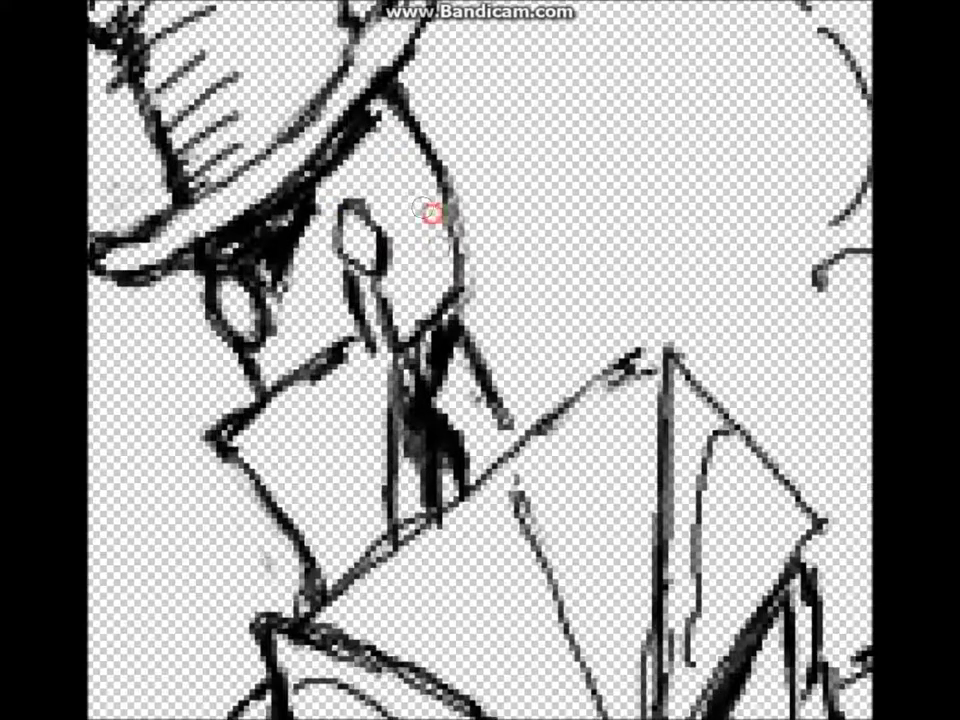
scroll(357, 365, down, 6)
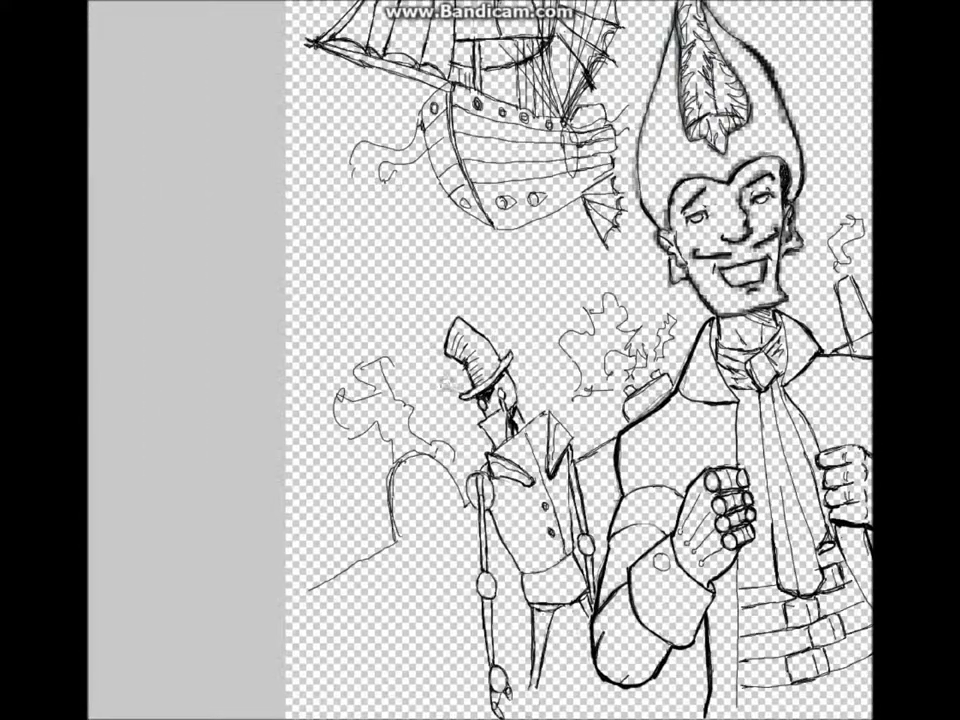
mouse_move(458, 335)
mouse_down()
mouse_move(485, 385)
mouse_move(495, 455)
mouse_move(550, 440)
mouse_move(505, 530)
mouse_move(550, 595)
mouse_move(540, 650)
mouse_move(471, 456)
mouse_move(505, 680)
mouse_move(540, 660)
mouse_up()
key(ctrl+z)
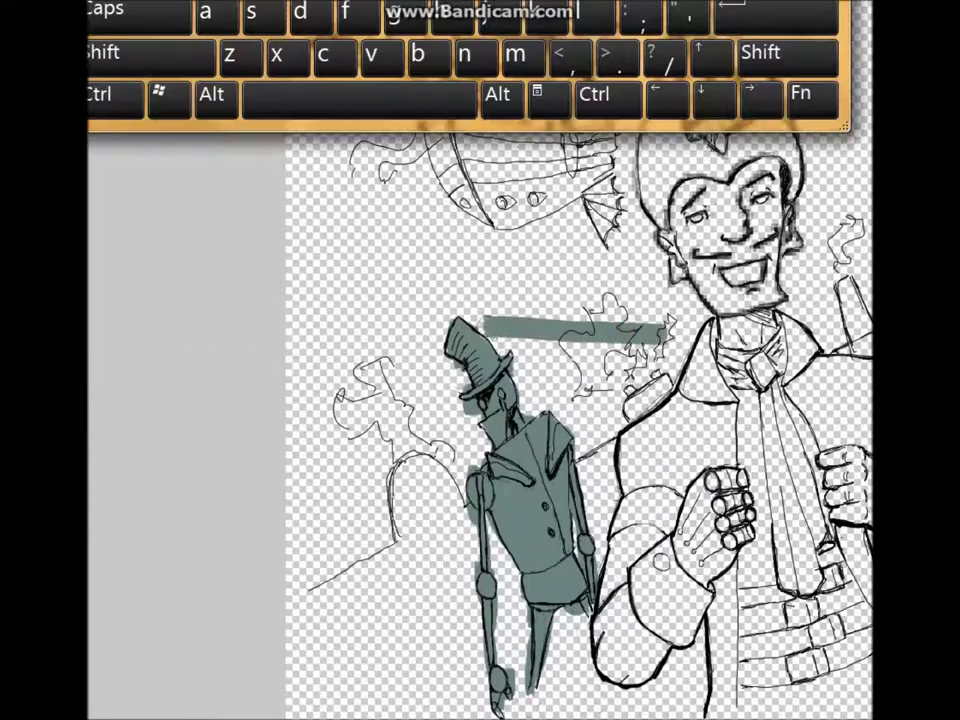
- Paint the horned companion's head, body and feet with a flat grey-brown base, leaving the horns uncoloured
scroll(480, 360, right, 5)
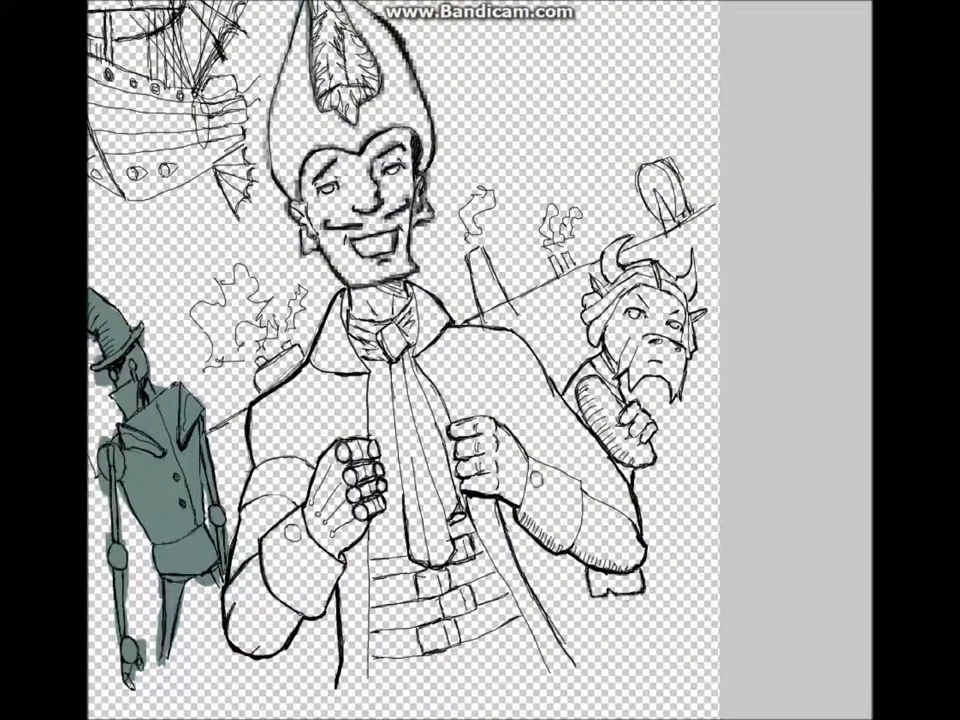
mouse_move(600, 300)
mouse_down()
mouse_move(612, 340)
mouse_move(645, 330)
mouse_move(605, 285)
mouse_move(665, 375)
mouse_up()
mouse_move(600, 370)
mouse_down()
mouse_move(580, 450)
mouse_move(625, 470)
mouse_move(610, 575)
mouse_move(630, 590)
mouse_up()
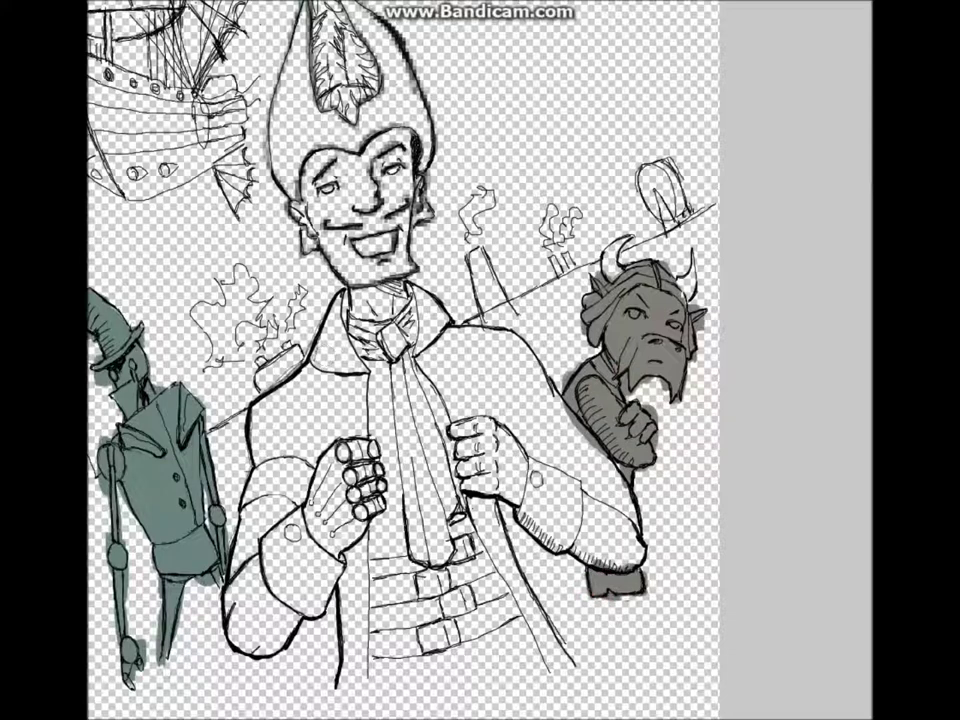
- Paint the man's long coat, collar and sleeves with a flat rust-brown base, leaving the cuffs and hands uncoloured
mouse_move(330, 310)
mouse_down()
mouse_move(321, 375)
mouse_move(339, 306)
mouse_move(308, 428)
mouse_move(245, 560)
mouse_move(300, 640)
mouse_move(260, 520)
mouse_up()
drag(470, 490, 555, 665)
mouse_move(330, 300)
mouse_down()
mouse_move(420, 340)
mouse_move(540, 420)
mouse_move(620, 540)
mouse_move(440, 330)
mouse_up()
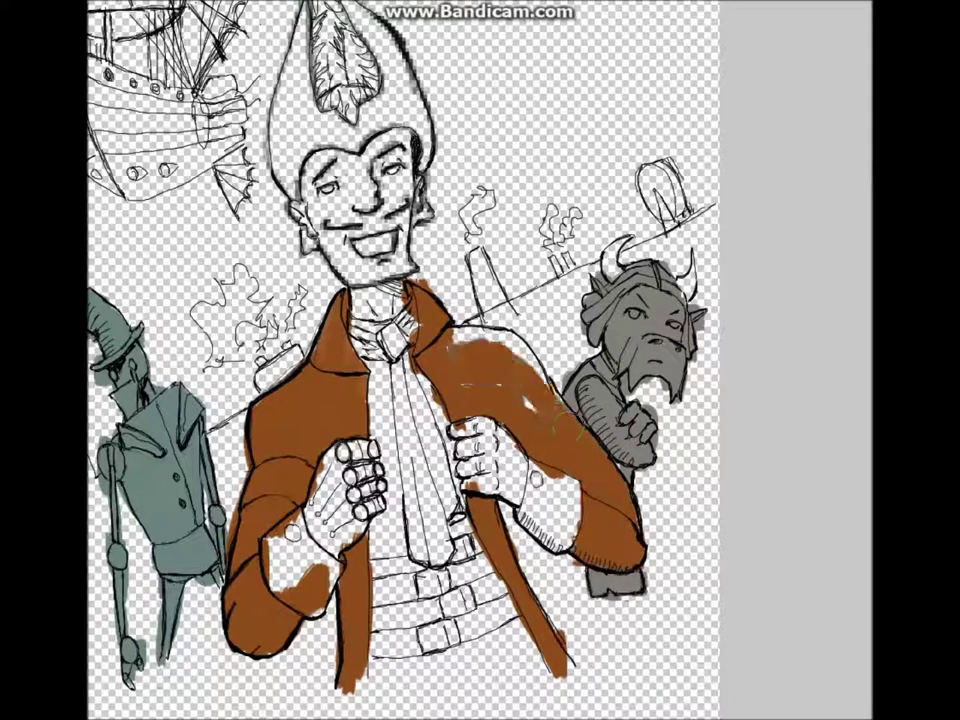
- Recolour the man's coat to crimson and paint his pointed hat with a flat dark navy base around the feather
scroll(281, 190, up, 1)
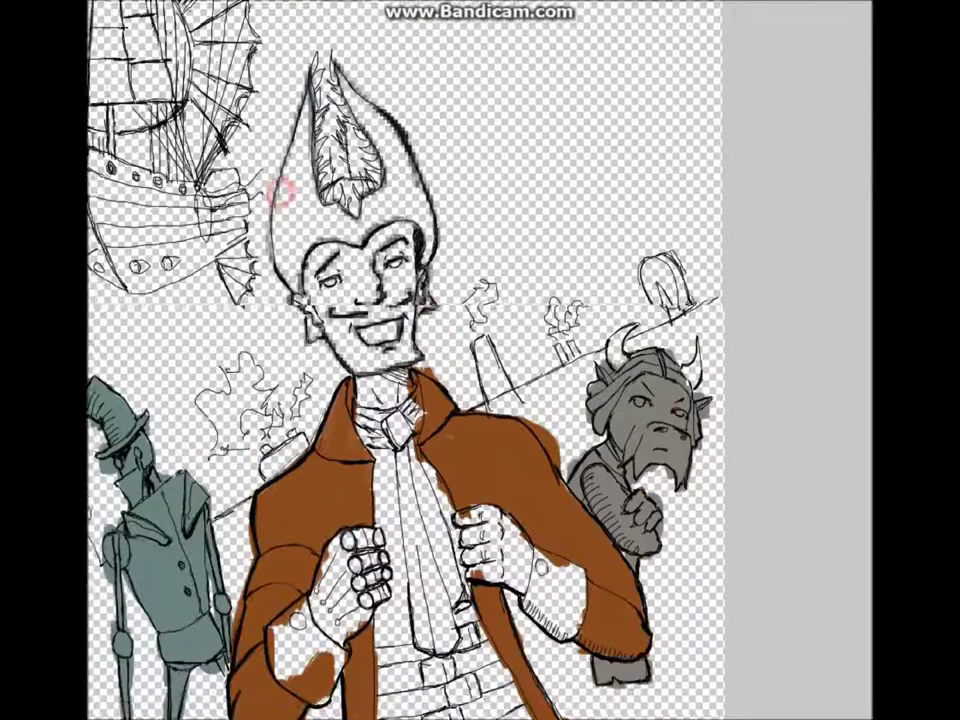
scroll(281, 190, up, 1)
mouse_move(335, 85)
mouse_down()
mouse_move(315, 250)
mouse_move(430, 200)
mouse_move(405, 148)
mouse_move(385, 190)
mouse_move(362, 120)
mouse_up()
mouse_move(256, 428)
mouse_down()
mouse_move(220, 515)
mouse_move(255, 520)
mouse_move(245, 530)
mouse_up()
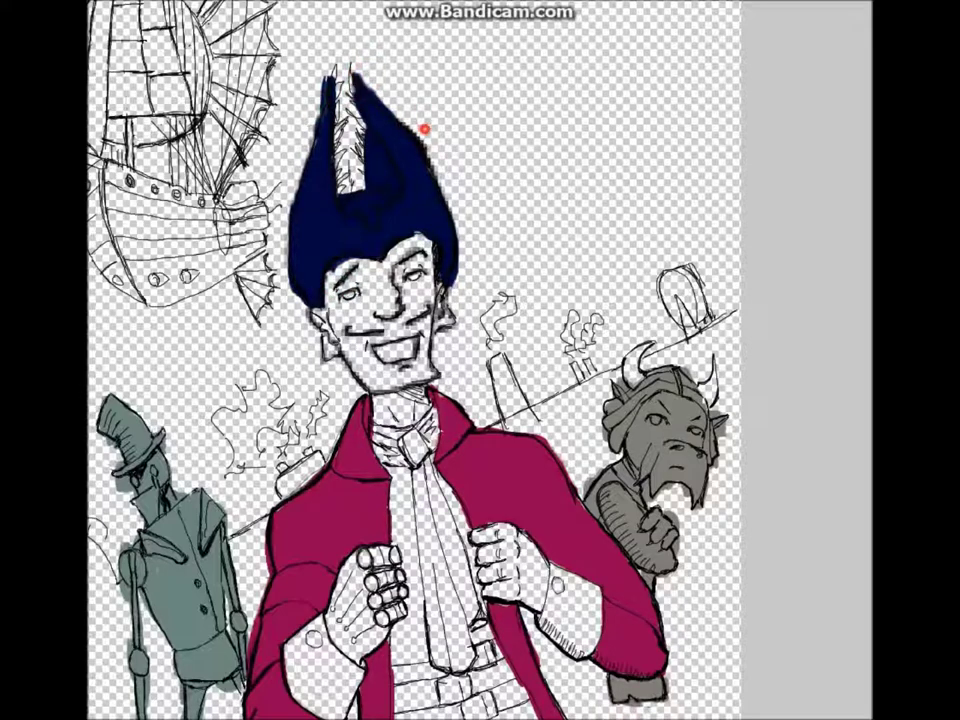
- Paint the barbs of the hat's feather grey and tidy the navy edges at the hat's tip and side
scroll(355, 170, up, 2)
scroll(355, 170, down, 2)
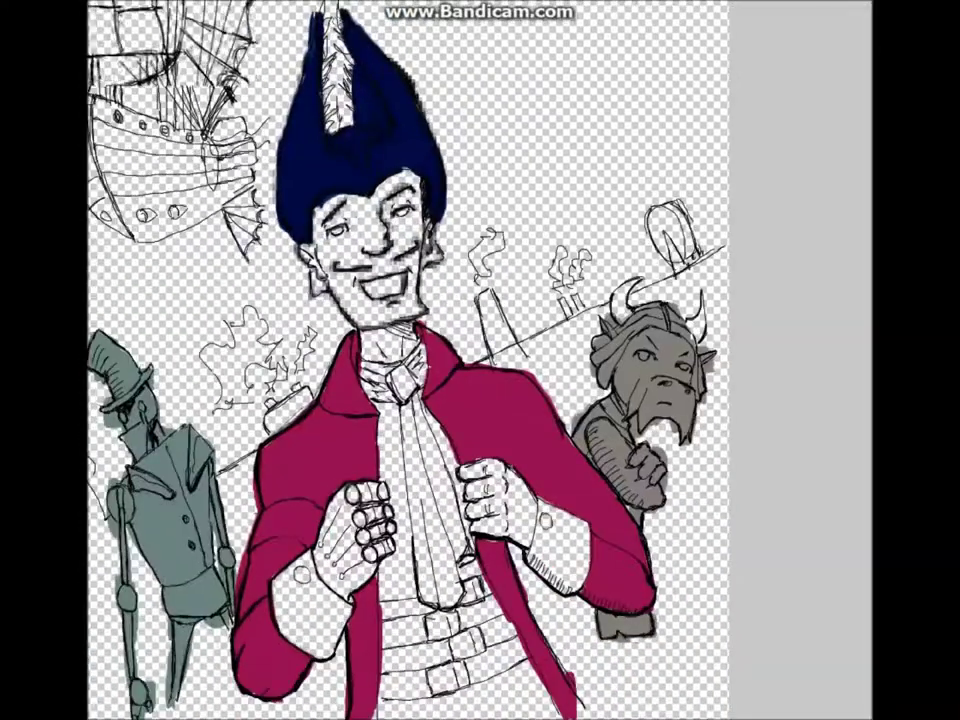
scroll(355, 170, up, 2)
scroll(355, 170, up, 1)
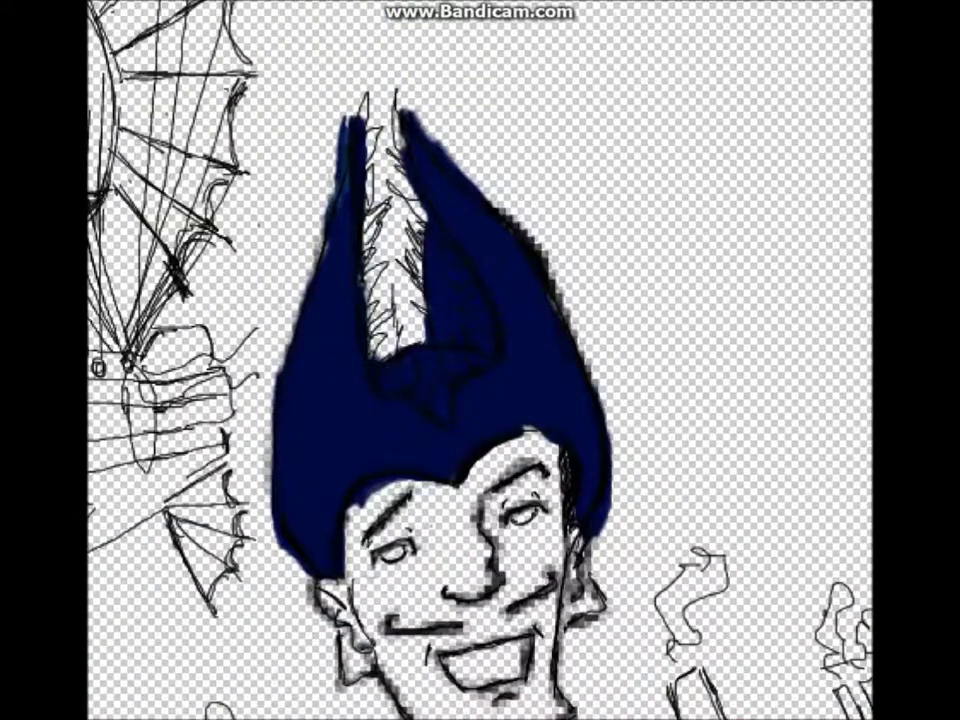
mouse_move(404, 388)
mouse_down()
mouse_move(367, 300)
mouse_move(356, 300)
mouse_move(362, 195)
mouse_move(394, 122)
mouse_move(409, 240)
mouse_move(404, 383)
mouse_move(472, 348)
mouse_move(477, 306)
mouse_move(455, 263)
mouse_move(413, 305)
mouse_up()
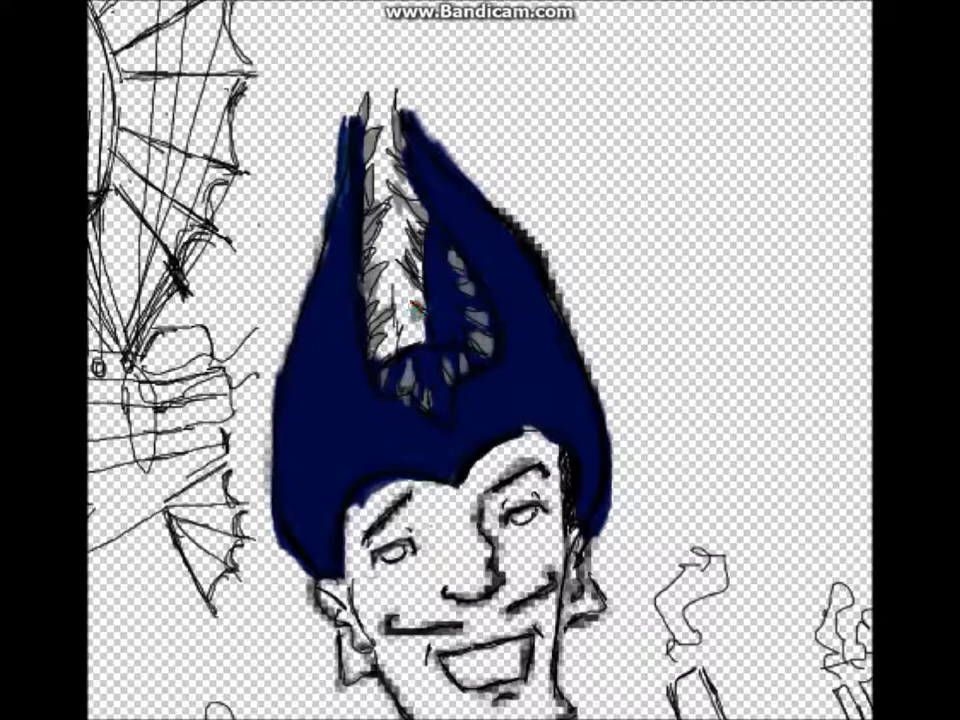
mouse_move(345, 118)
mouse_down()
mouse_move(305, 258)
mouse_move(345, 125)
mouse_move(305, 240)
mouse_move(302, 165)
mouse_up()
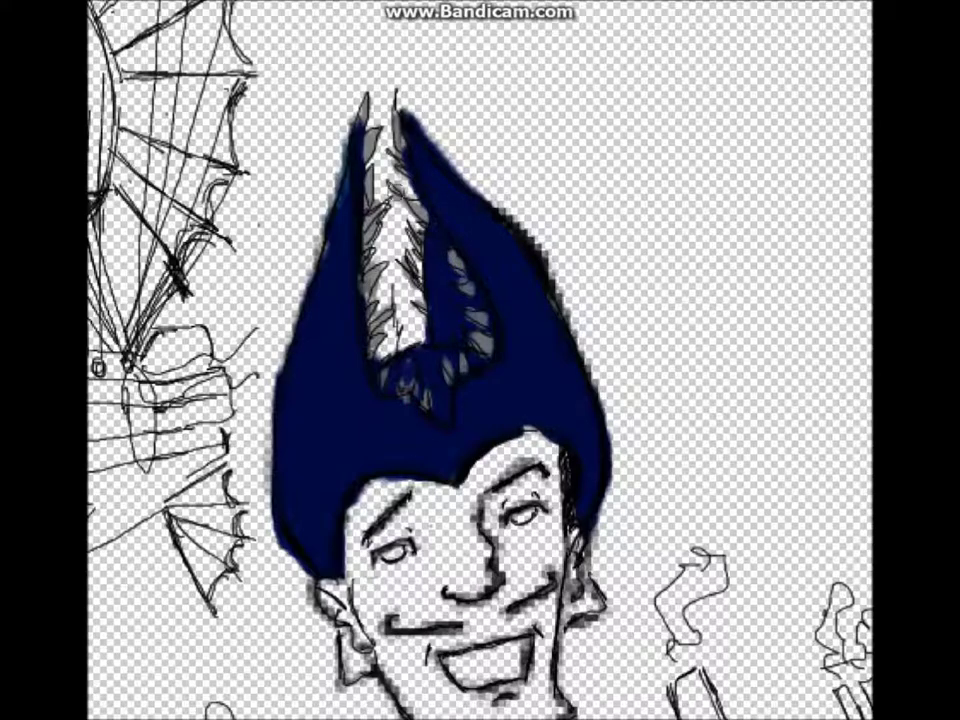
- Clean up the grey-green base spilling past the top-hatted figure's outline
scroll(458, 520, down, 4)
scroll(458, 520, up, 4)
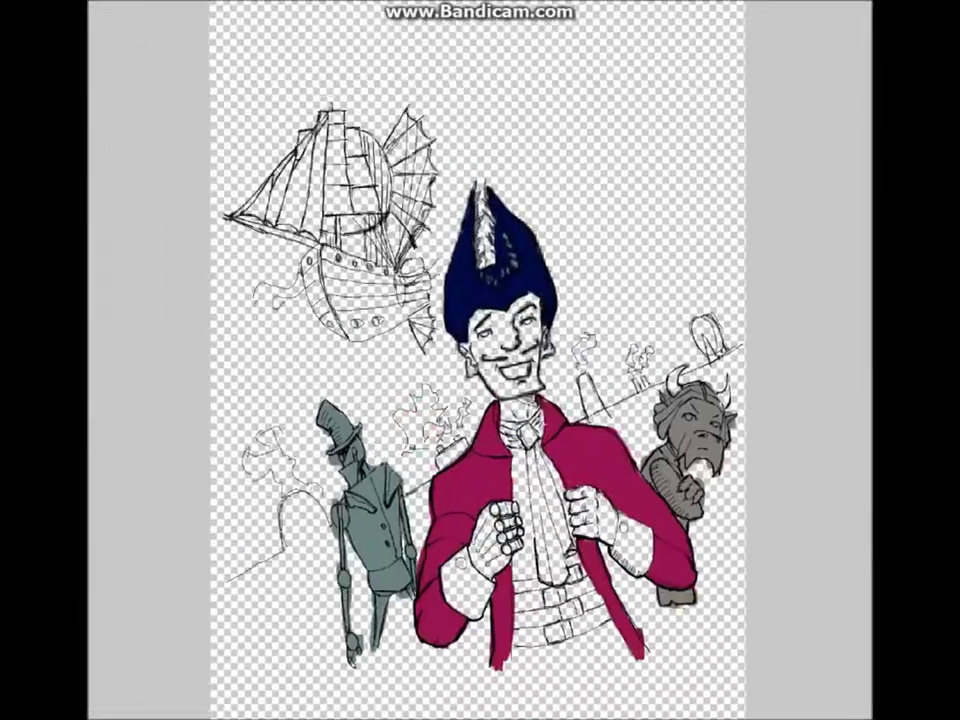
scroll(250, 450, up, 2)
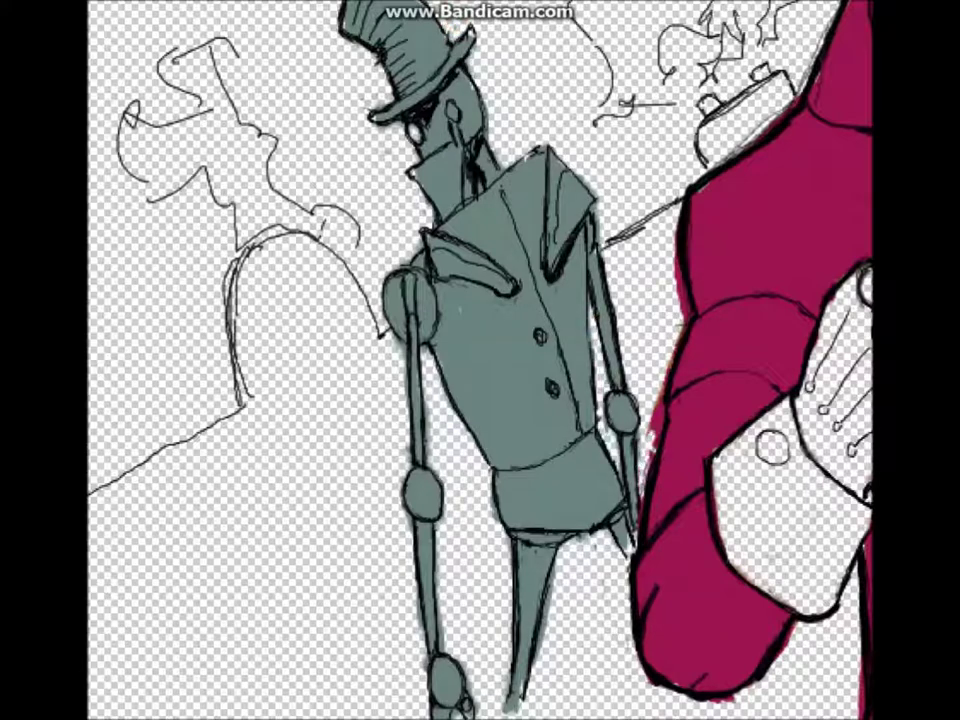
scroll(480, 360, right, 5)
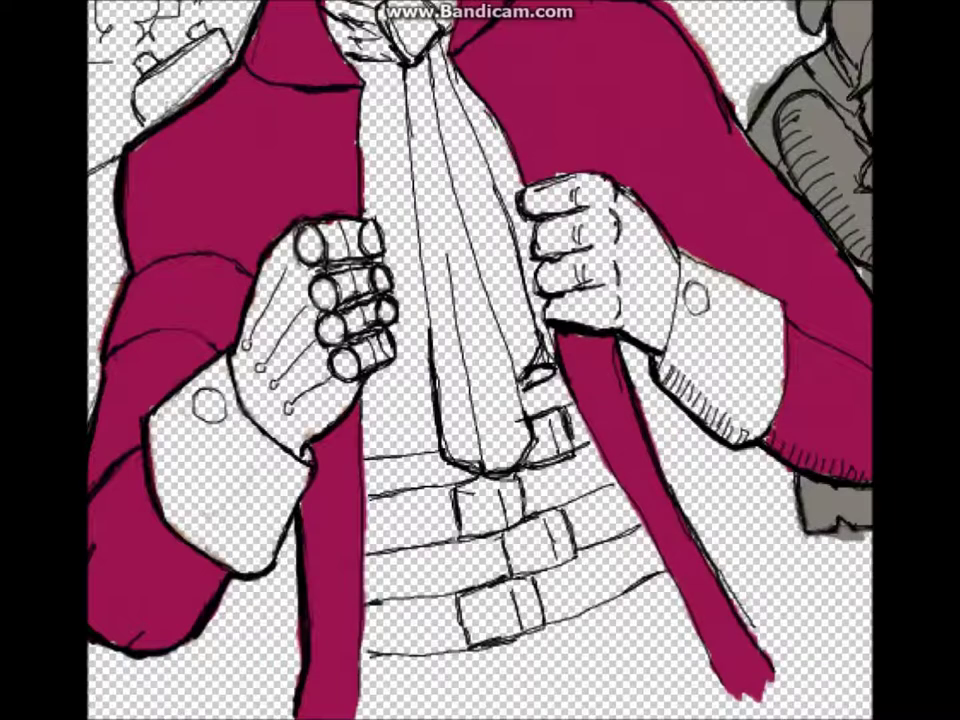
- Paint the man's cravat pale tan and his mechanical hand bright orange, undoing one stray stroke
scroll(480, 360, up, 5)
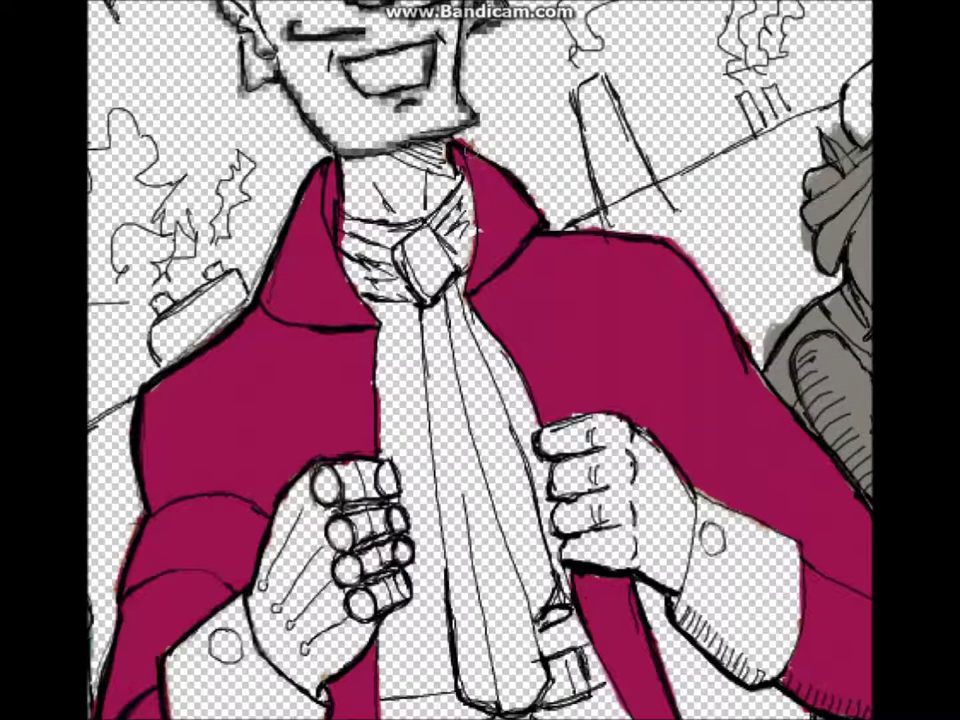
mouse_move(465, 180)
mouse_down()
mouse_move(466, 235)
mouse_move(462, 212)
mouse_move(420, 265)
mouse_move(355, 235)
mouse_move(392, 291)
mouse_move(378, 268)
mouse_move(433, 263)
mouse_move(442, 395)
mouse_move(465, 440)
mouse_move(485, 430)
mouse_move(460, 570)
mouse_move(495, 690)
mouse_move(485, 535)
mouse_move(525, 665)
mouse_move(537, 578)
mouse_up()
key(ctrl+z)
mouse_move(325, 480)
mouse_down()
mouse_move(270, 600)
mouse_move(300, 620)
mouse_move(280, 560)
mouse_move(370, 490)
mouse_move(395, 530)
mouse_move(340, 555)
mouse_move(340, 575)
mouse_move(405, 592)
mouse_up()
- Paint the buckles on the man's stacked waist belts bright orange
scroll(480, 360, down, 4)
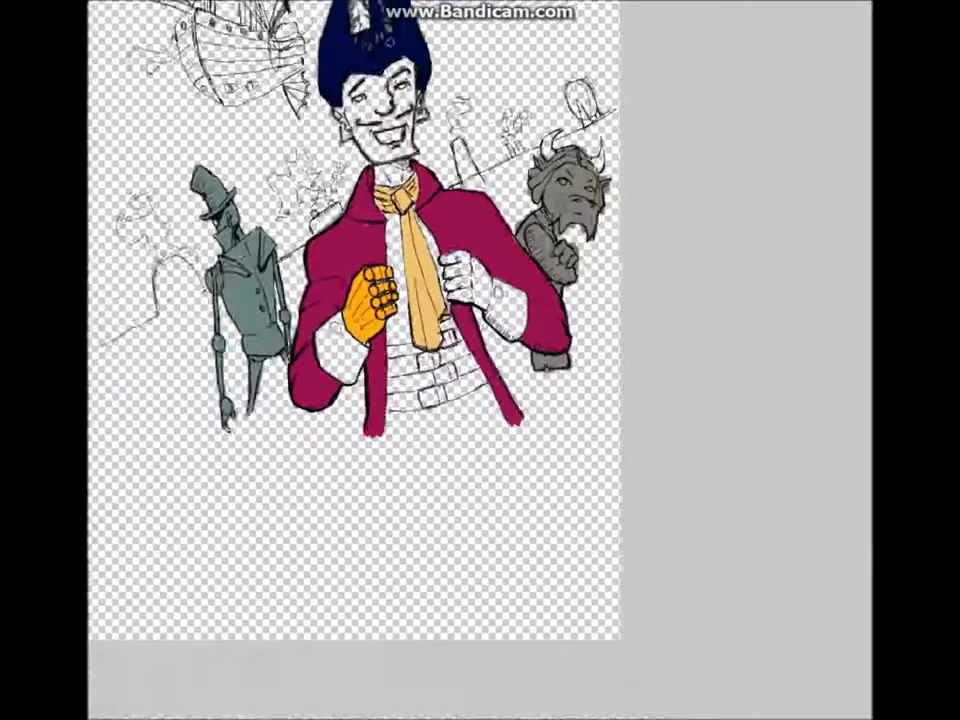
scroll(480, 360, up, 3)
drag(462, 612, 490, 618)
mouse_move(495, 568)
mouse_down()
mouse_move(455, 618)
mouse_move(483, 643)
mouse_move(495, 637)
mouse_move(470, 698)
mouse_up()
- Fill the waist belts with black around the buckles and paint dark navy trousers below them
drag(390, 596, 530, 603)
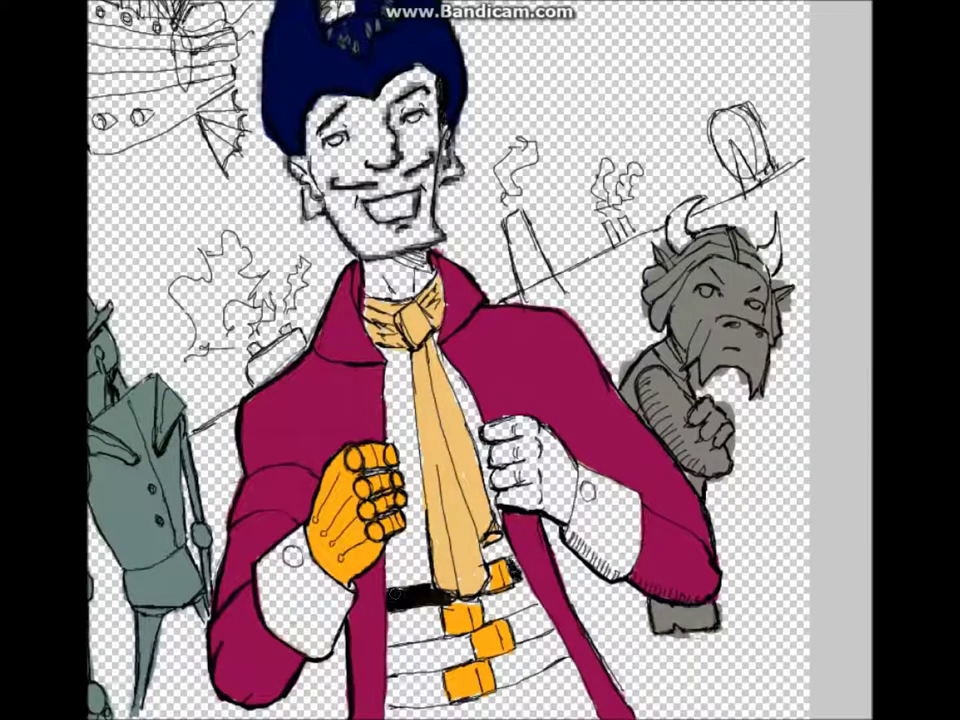
mouse_move(392, 608)
mouse_down()
mouse_move(409, 665)
mouse_move(466, 652)
mouse_up()
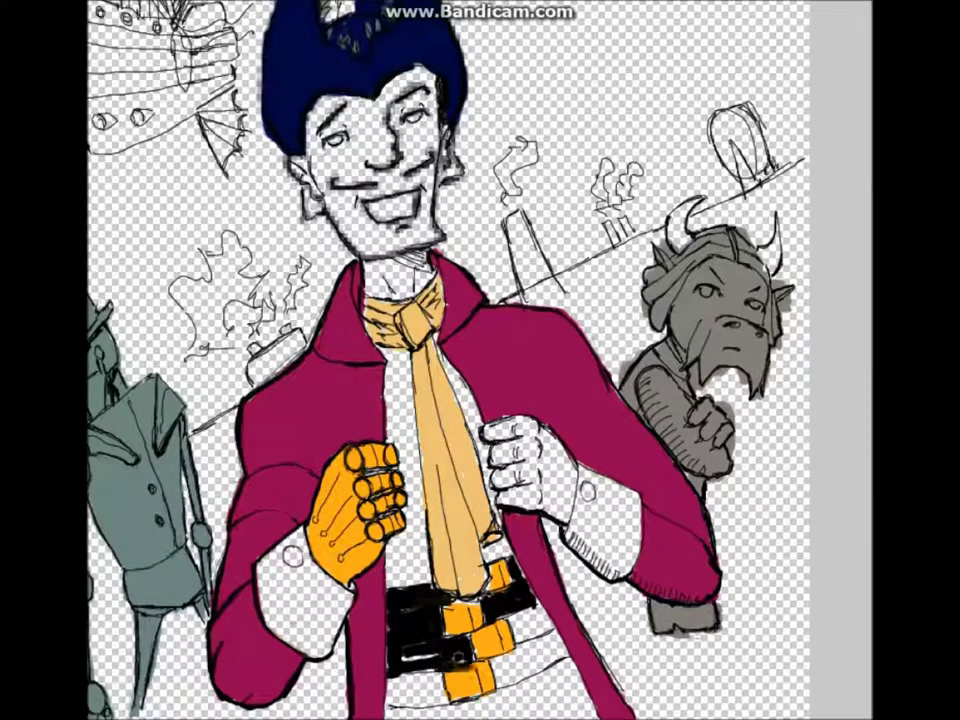
drag(395, 640, 535, 628)
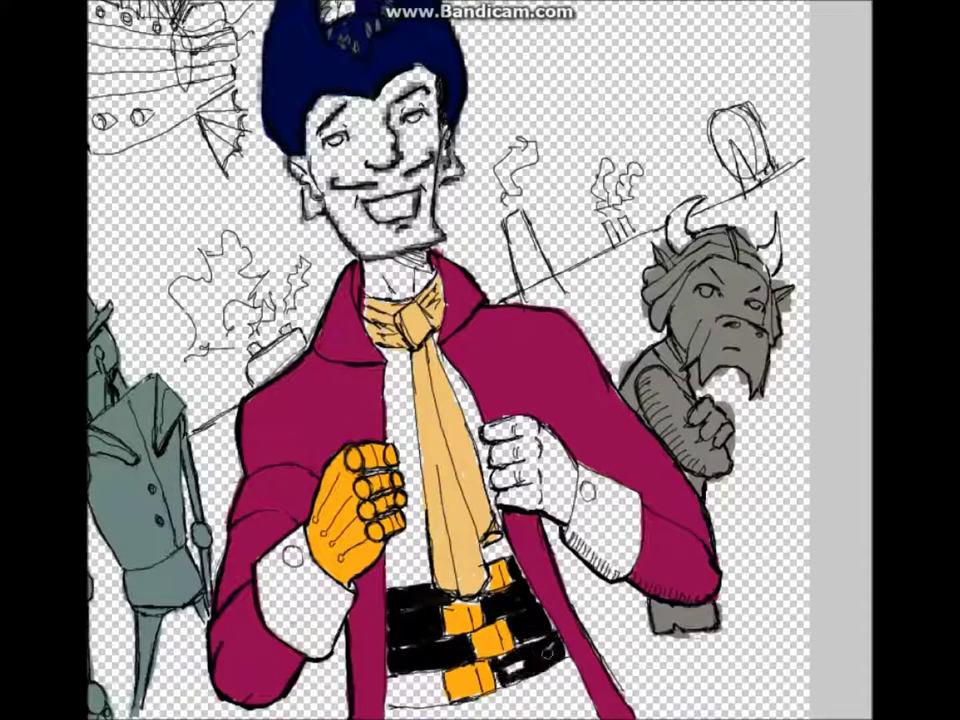
mouse_move(545, 655)
mouse_down()
mouse_move(406, 680)
mouse_move(438, 704)
mouse_up()
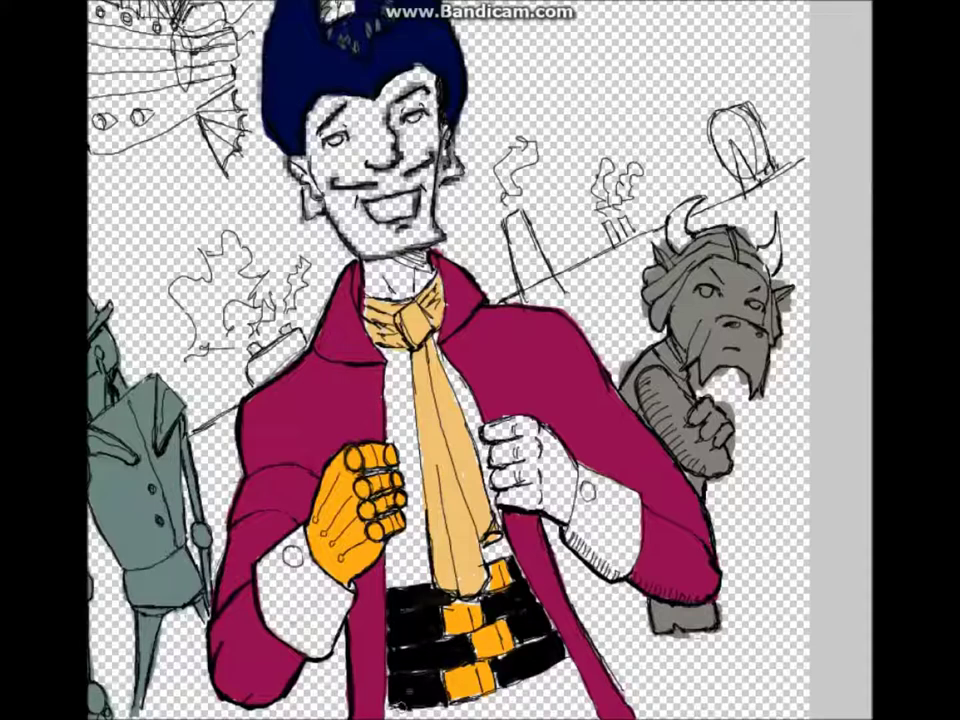
scroll(450, 360, down, 4)
mouse_move(364, 530)
mouse_down()
mouse_move(364, 580)
mouse_move(385, 510)
mouse_move(470, 515)
mouse_move(514, 579)
mouse_move(450, 615)
mouse_move(557, 548)
mouse_up()
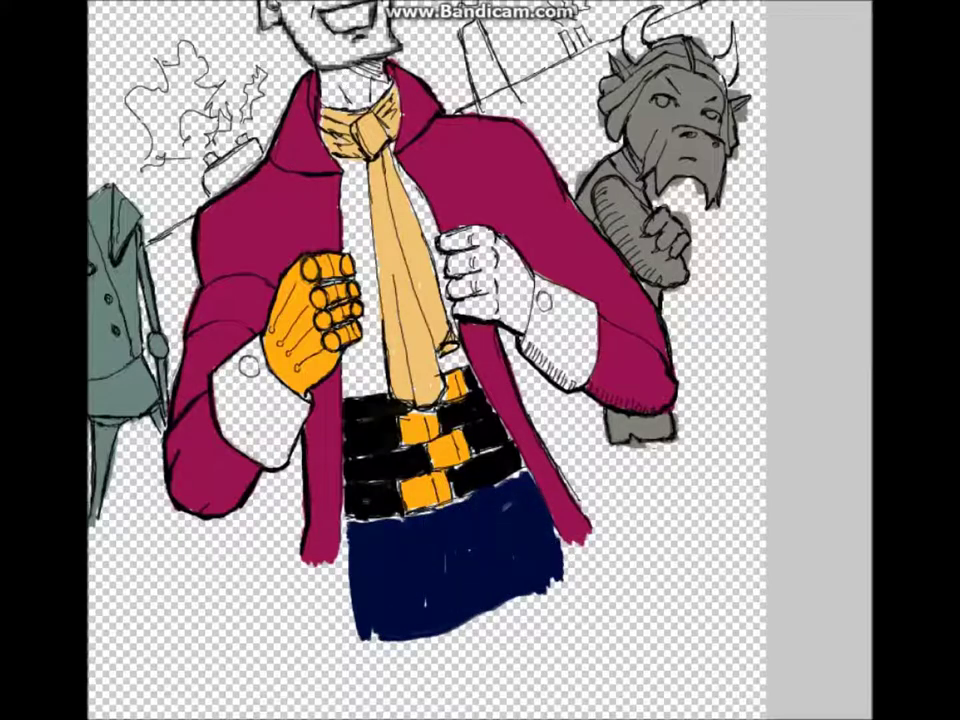
- Colour the top-hatted figure's lapels mustard with white inner borders
scroll(450, 360, left, 5)
scroll(400, 350, up, 3)
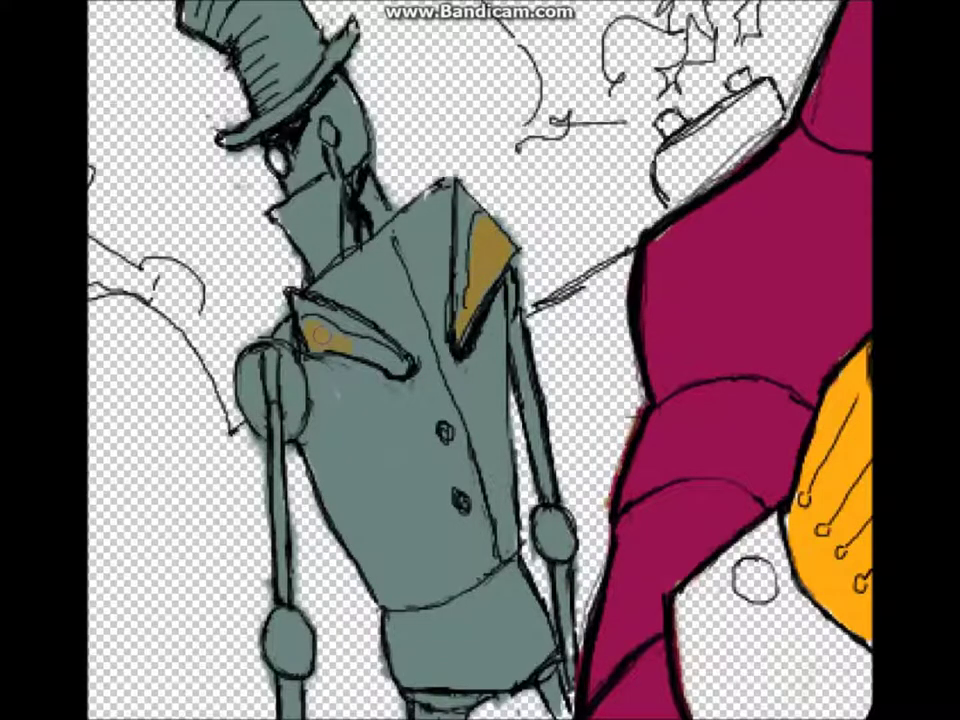
drag(463, 190, 478, 222)
mouse_move(298, 300)
mouse_down()
mouse_move(355, 330)
mouse_move(392, 345)
mouse_up()
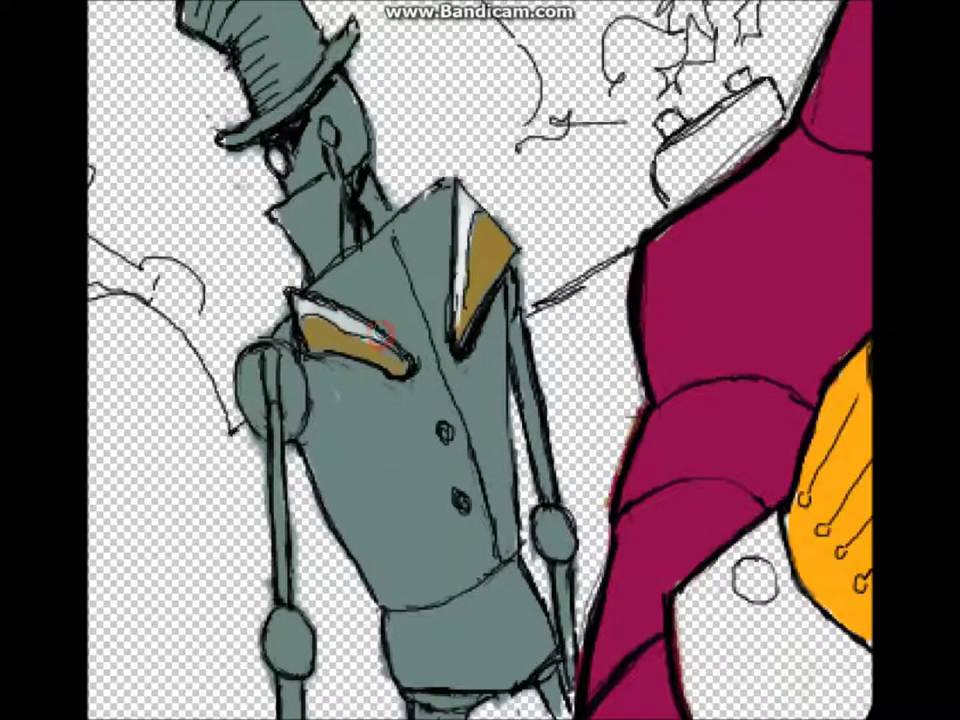
- Brush pale grey-green highlights onto the top-hatted figure's head, coat front and coat hem
key(End)
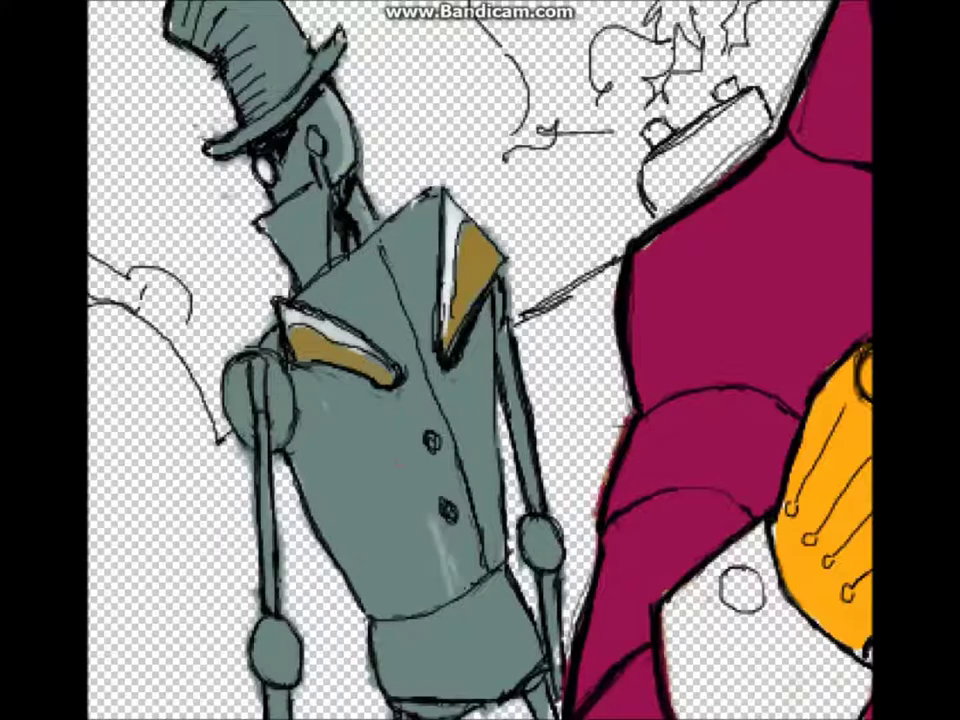
drag(455, 515, 432, 595)
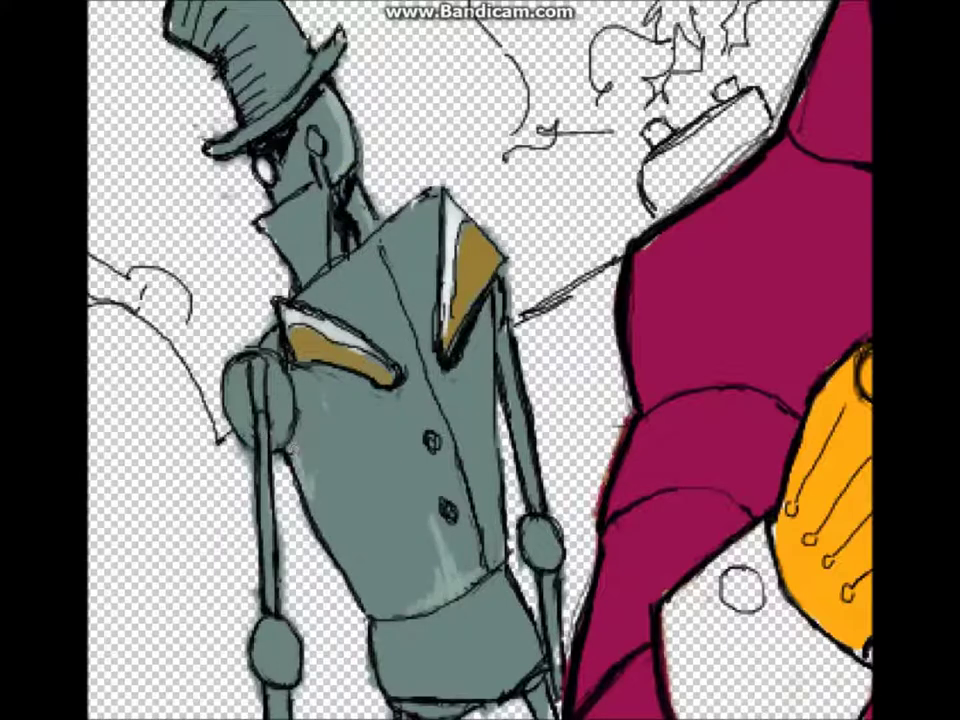
drag(316, 448, 297, 498)
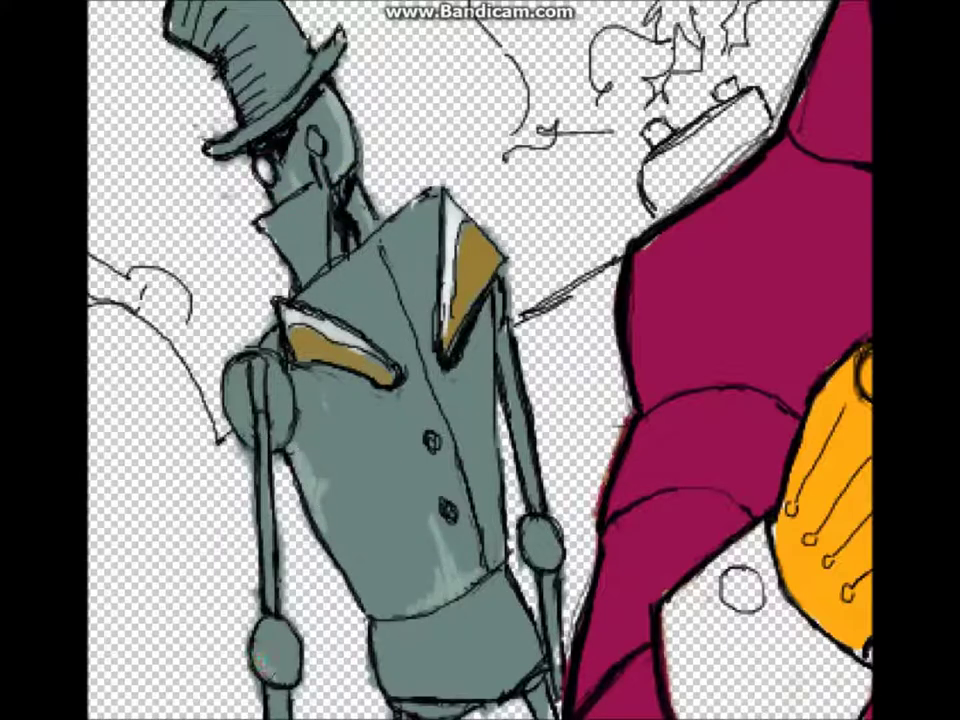
mouse_move(286, 498)
mouse_down()
mouse_move(316, 515)
mouse_move(364, 518)
mouse_move(290, 492)
mouse_up()
drag(380, 505, 356, 472)
mouse_move(370, 376)
mouse_down()
mouse_move(372, 420)
mouse_move(300, 456)
mouse_up()
drag(473, 345, 462, 418)
- Paint the man's shirt on both sides of the cravat and both coat cuffs white
scroll(480, 360, down, 5)
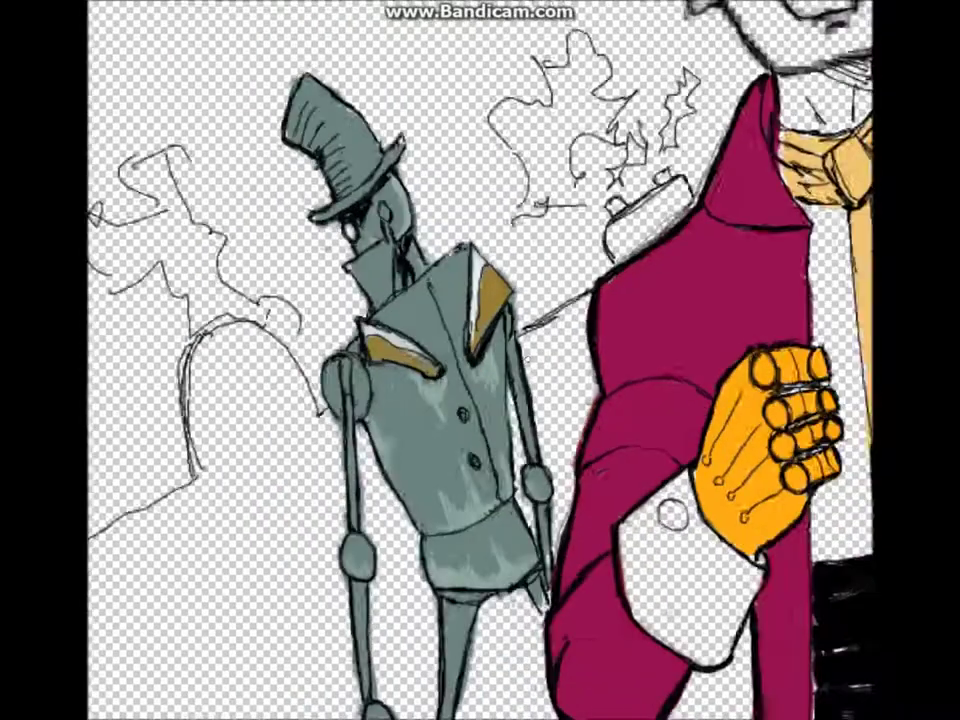
scroll(628, 332, up, 2)
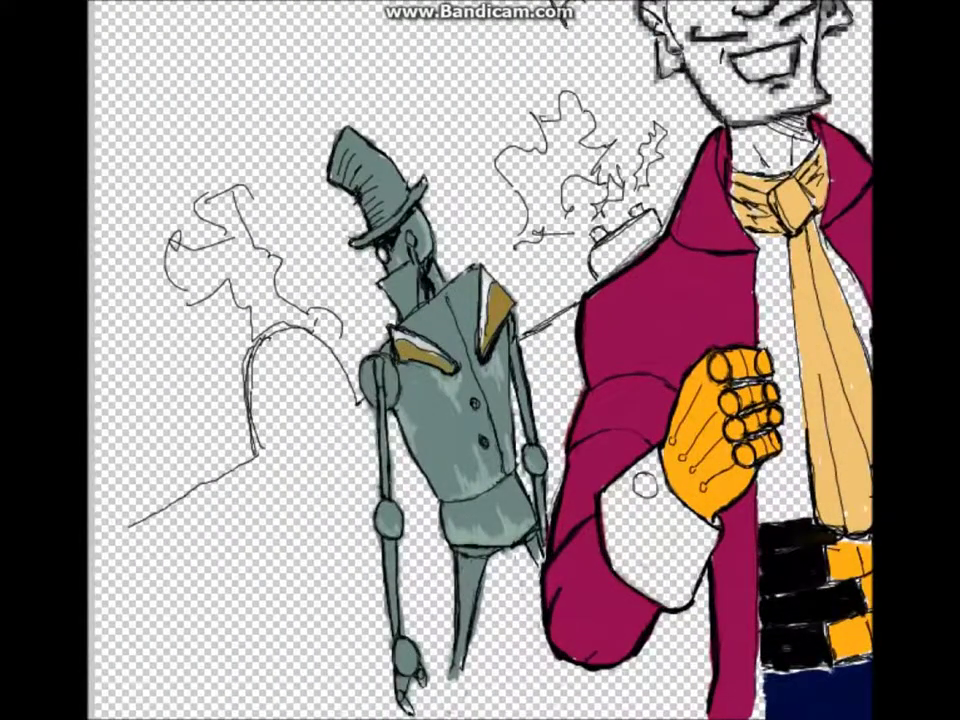
drag(770, 460, 798, 508)
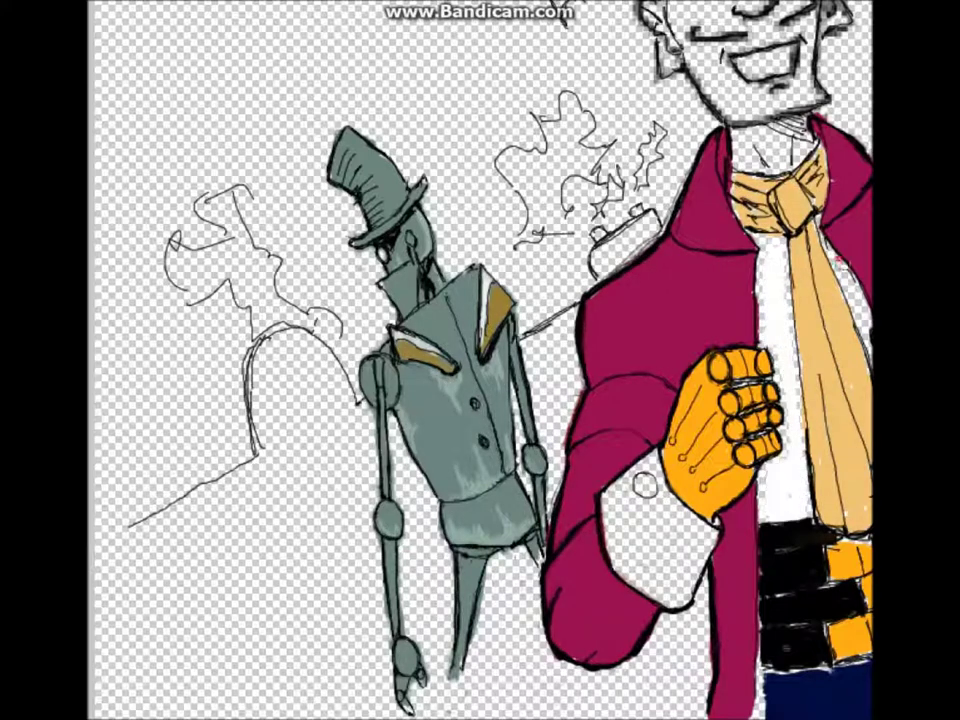
drag(612, 495, 648, 565)
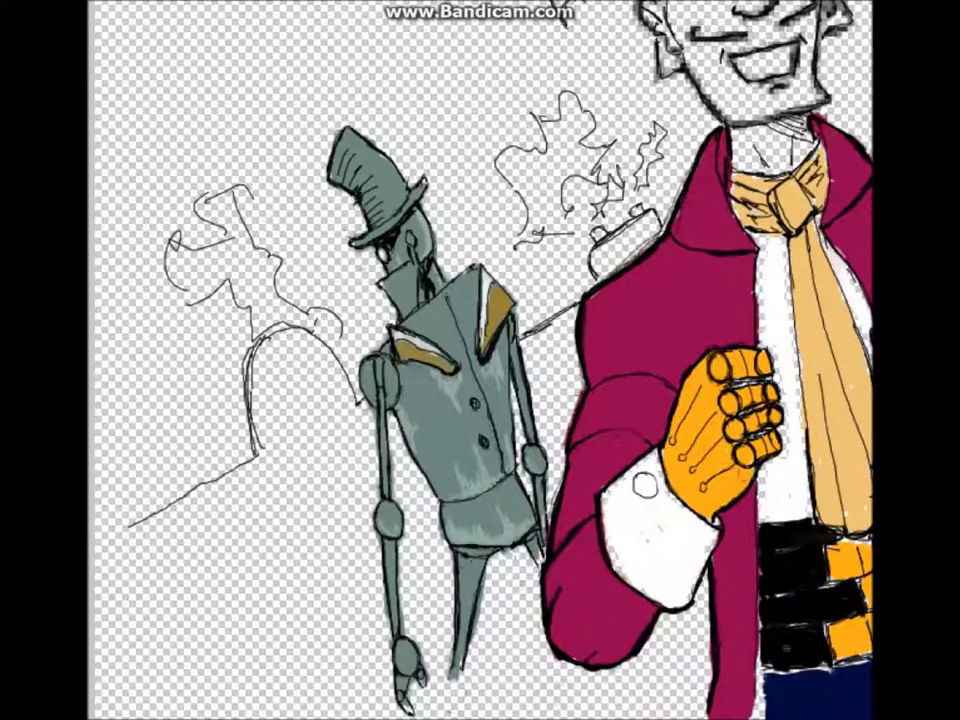
drag(600, 360, 240, 390)
drag(672, 450, 688, 525)
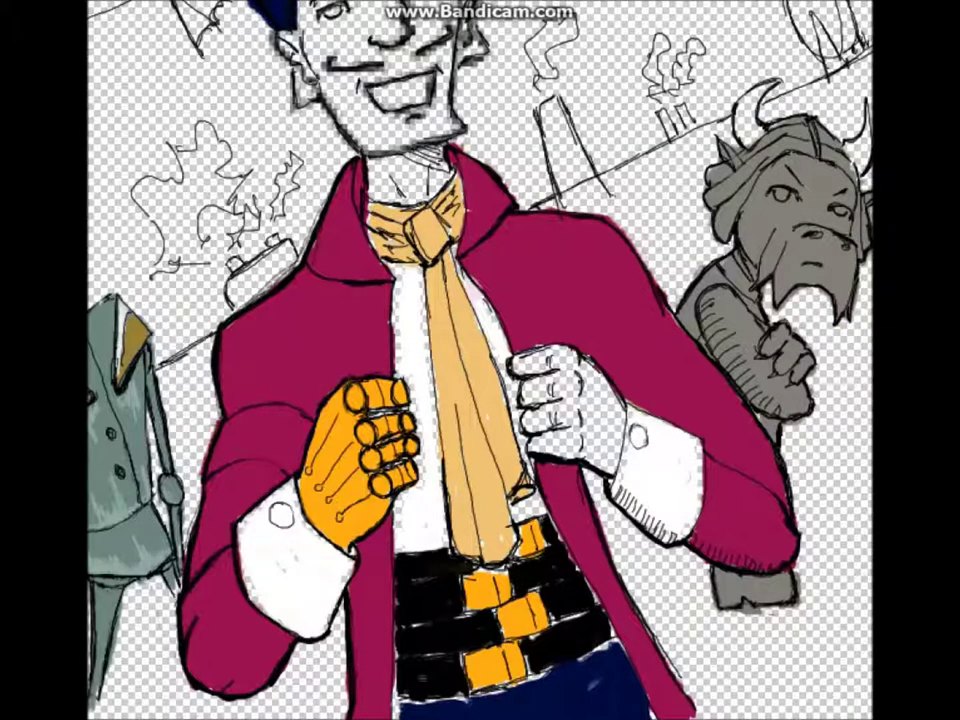
scroll(480, 360, down, 3)
scroll(480, 360, up, 2)
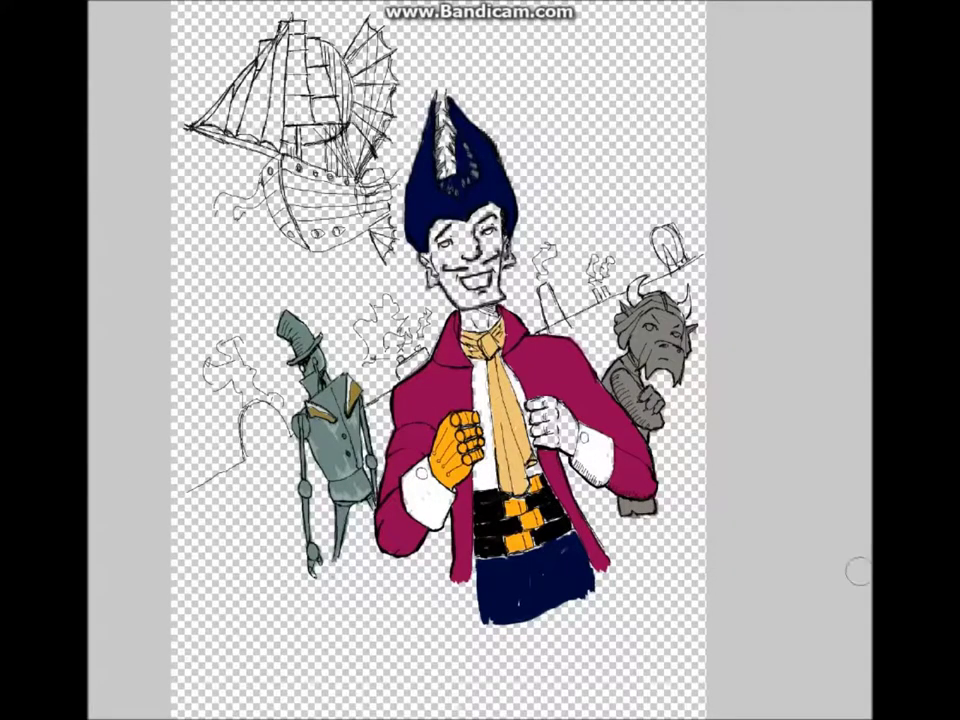
mouse_move(270, 410)
mouse_down()
mouse_move(220, 510)
mouse_move(175, 495)
mouse_move(180, 555)
mouse_up()
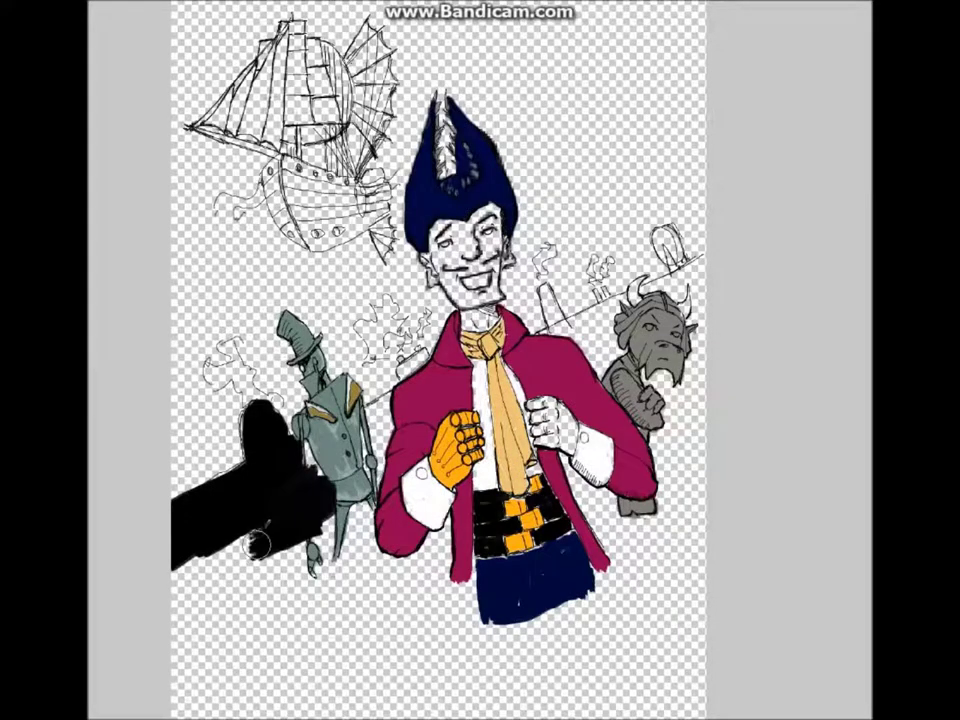
key(ctrl+z)
key(ctrl+z)
key(ctrl+z)
mouse_move(265, 410)
mouse_down()
mouse_move(255, 440)
mouse_move(215, 485)
mouse_move(310, 455)
mouse_move(265, 445)
mouse_move(175, 550)
mouse_up()
key(ctrl+z)
- Block in the sloping ground and arched building behind all three figures as a solid black silhouette
mouse_move(200, 480)
mouse_down()
mouse_move(265, 400)
mouse_move(290, 320)
mouse_move(320, 430)
mouse_move(220, 640)
mouse_up()
drag(540, 330, 718, 500)
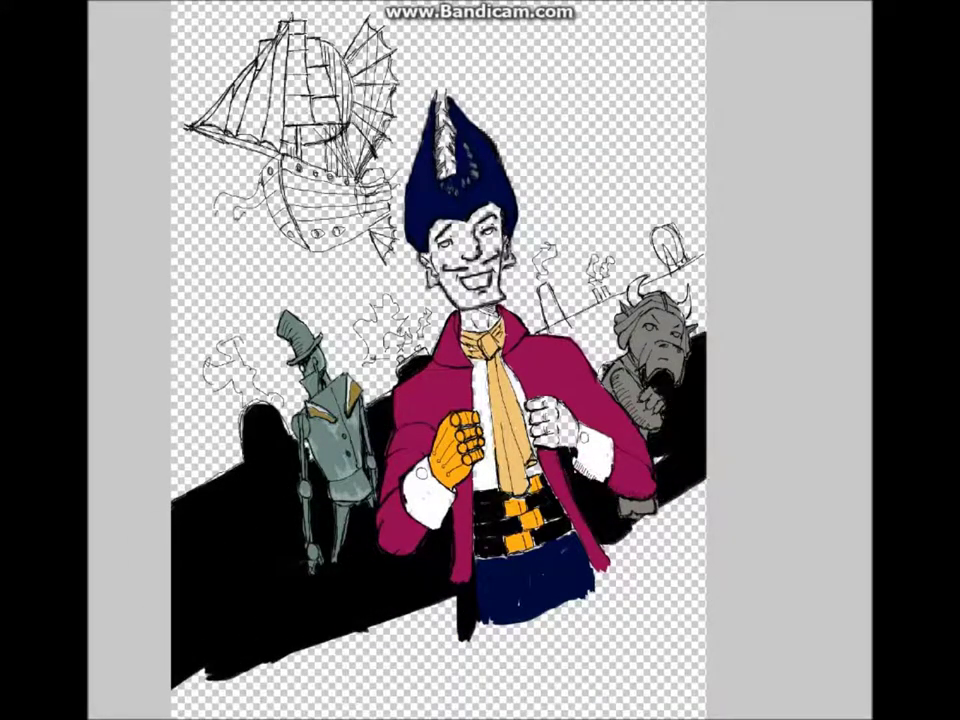
mouse_move(193, 690)
mouse_down()
mouse_move(339, 701)
mouse_move(574, 615)
mouse_move(680, 560)
mouse_up()
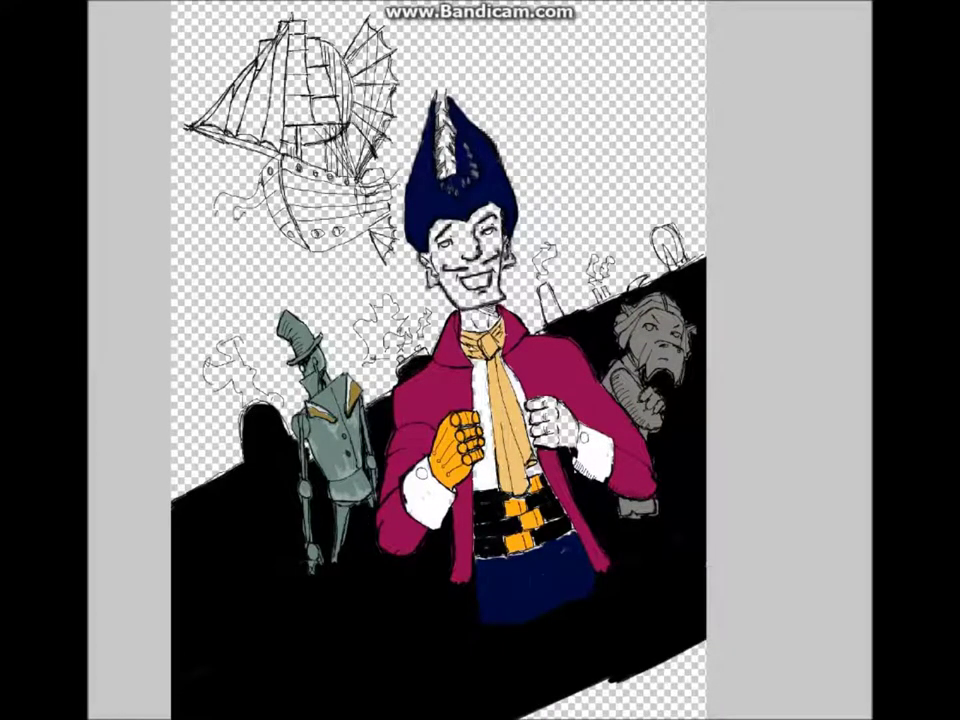
- Colour the horned companion's horns grey-brown and fill the skyline's chimneys and oval wheel structure with black
key(ctrl+z)
key(ctrl+z)
key(ctrl+z)
key(ctrl+z)
scroll(654, 355, up, 3)
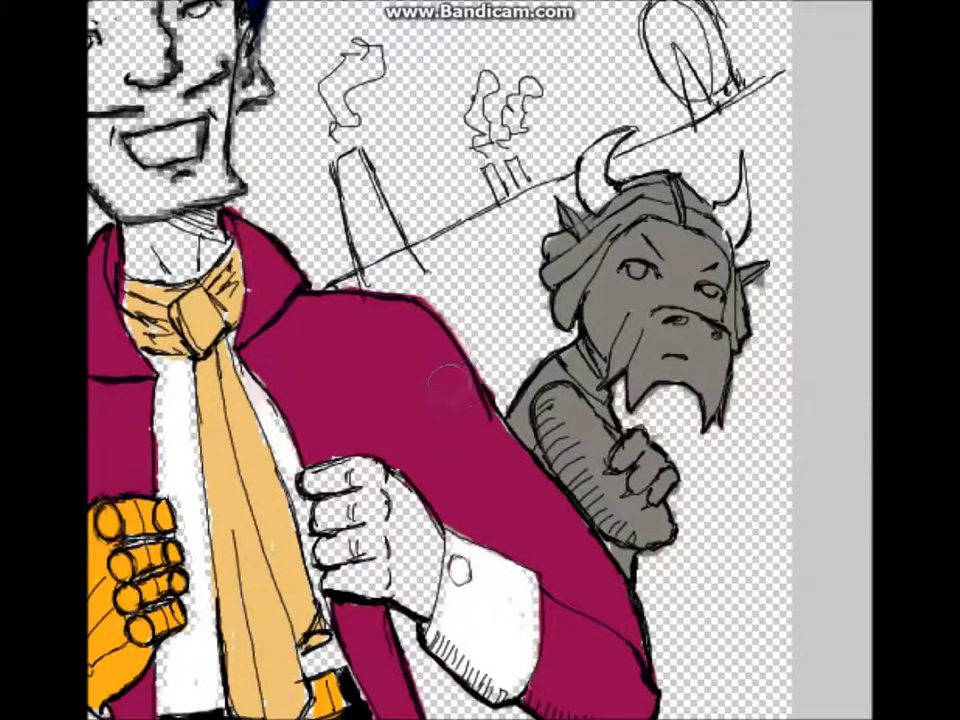
drag(590, 185, 622, 137)
key(ctrl+z)
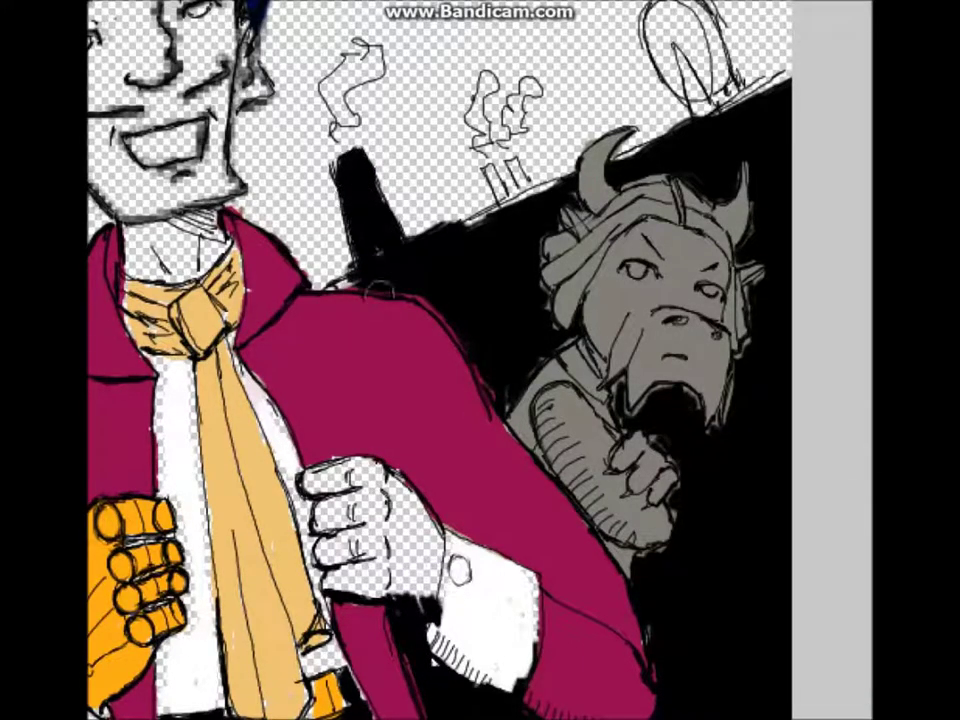
mouse_move(641, 158)
mouse_down()
mouse_move(681, 36)
mouse_move(696, 86)
mouse_move(628, 66)
mouse_up()
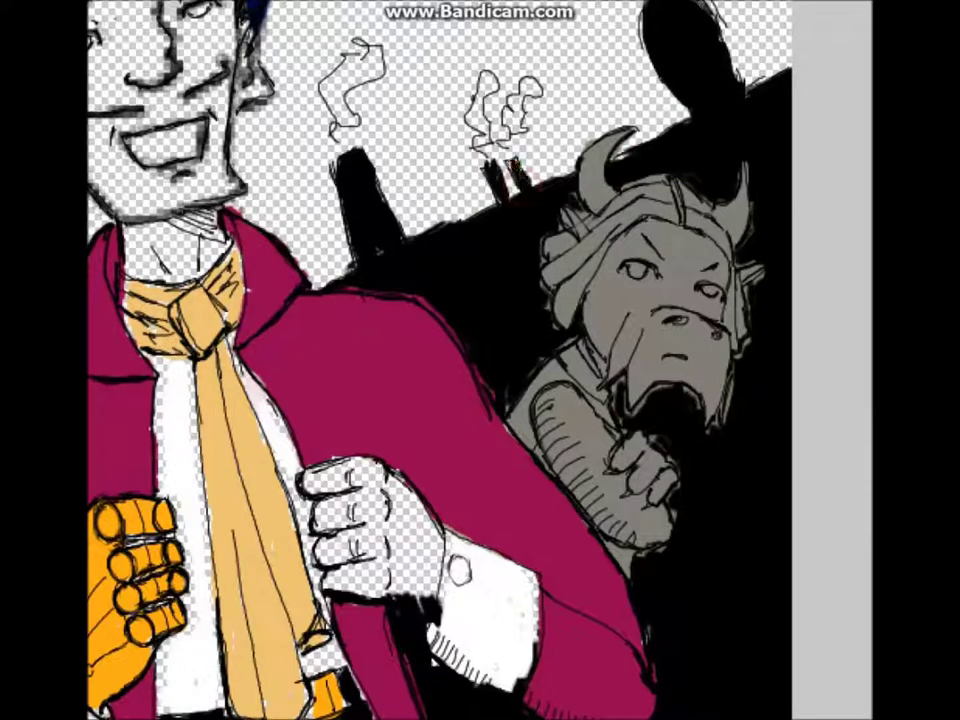
- Paint the man's face, ear, neck and bare hand with a flat beige skin tone, leaving the eyes and teeth uncoloured
key(ctrl+minus)
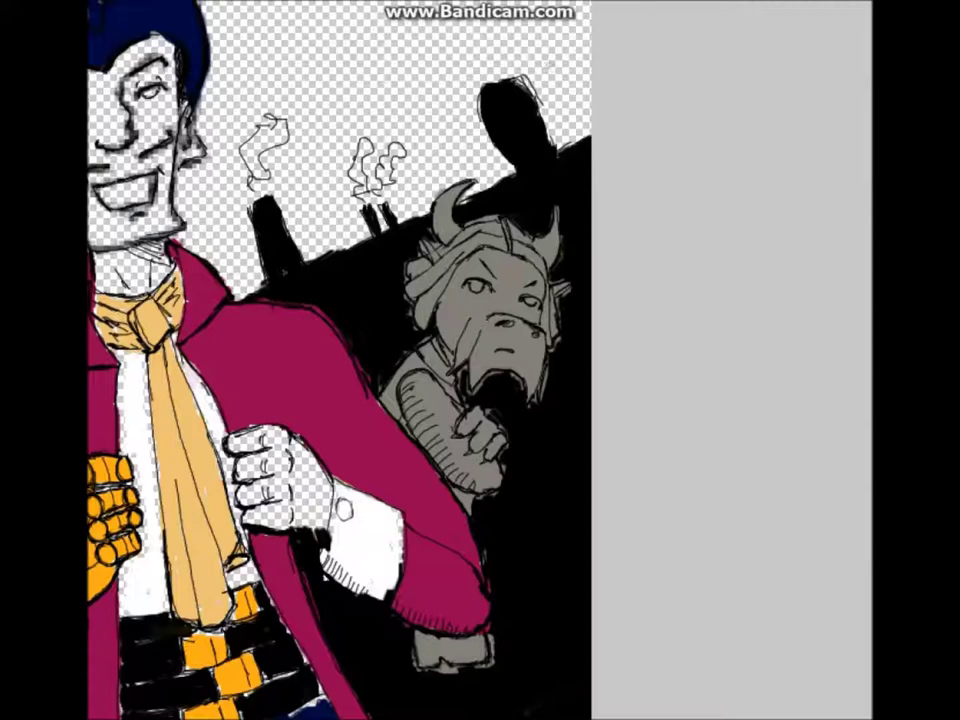
key(ctrl+minus)
key(ctrl+plus)
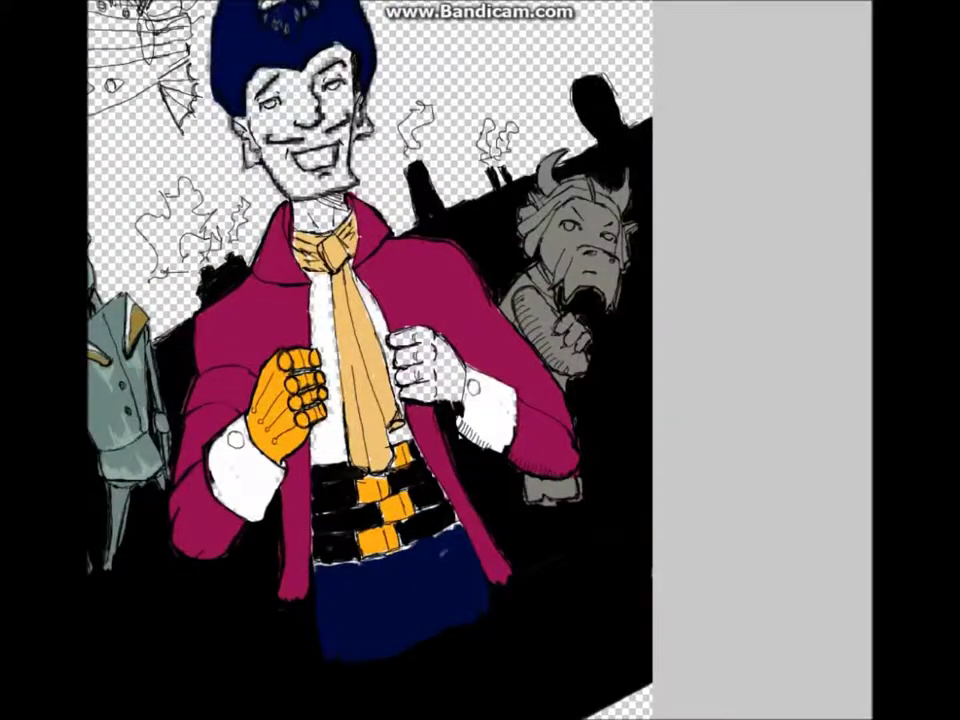
scroll(480, 360, left, 3)
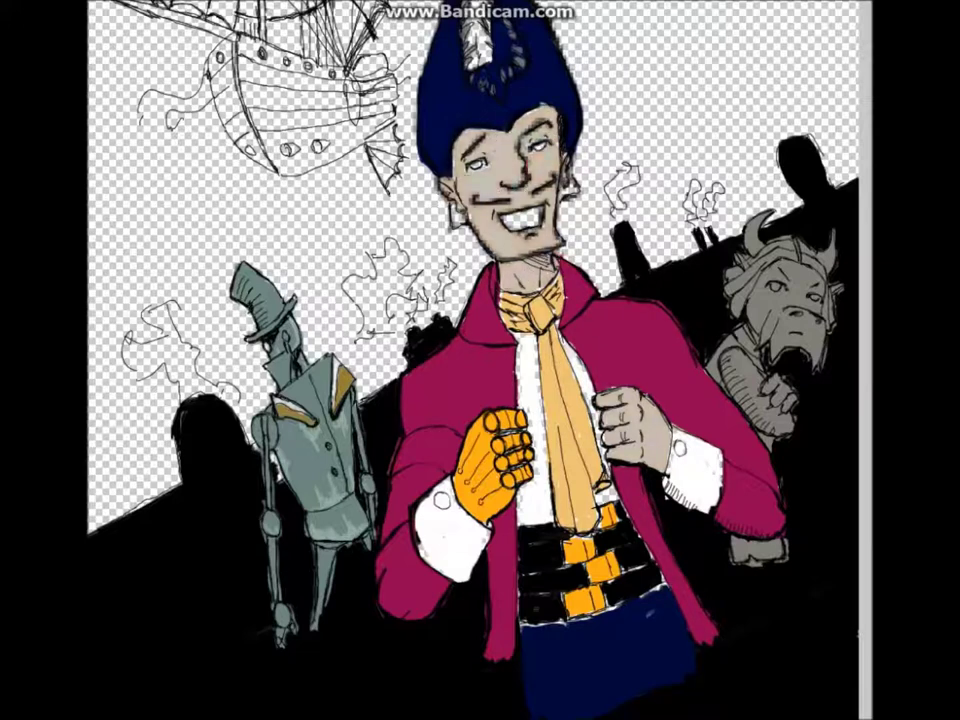
scroll(528, 155, up, 3)
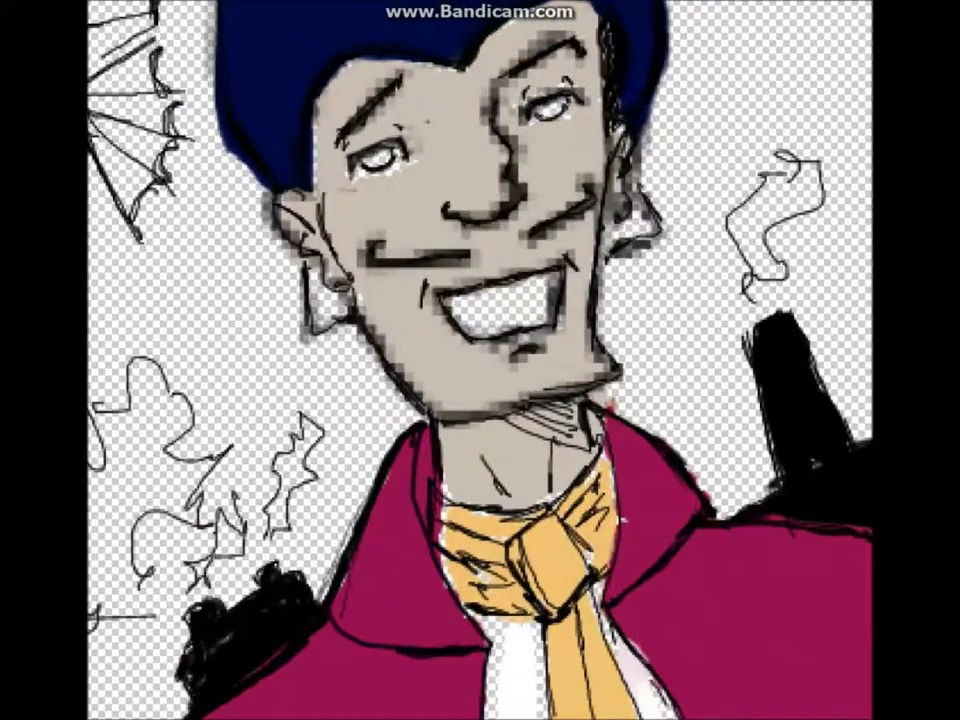